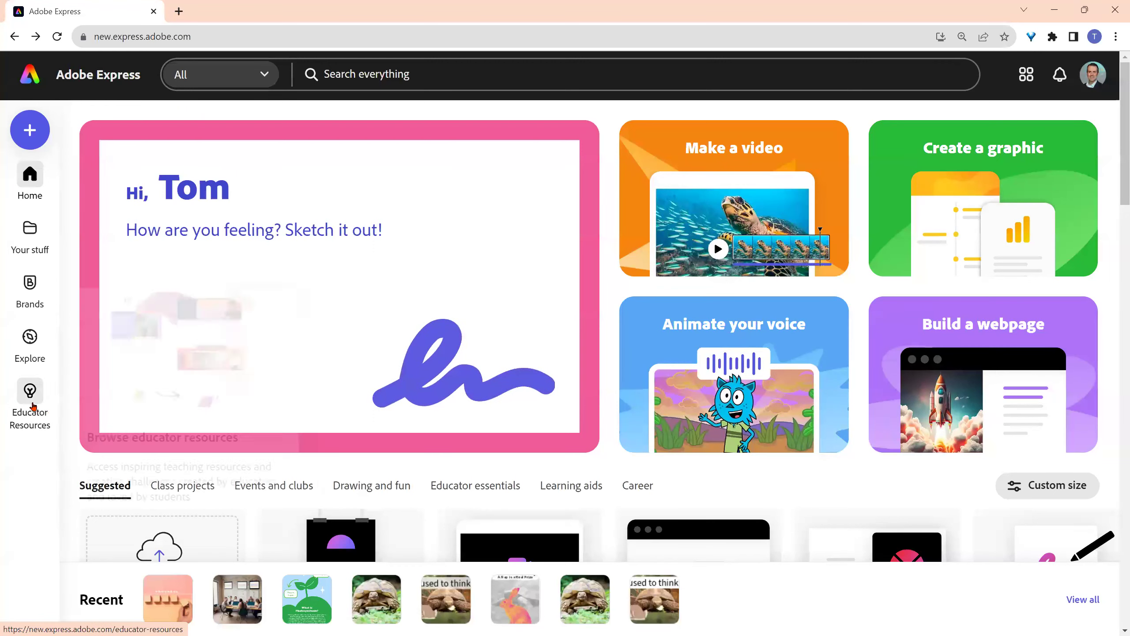
mouse_move(36, 245)
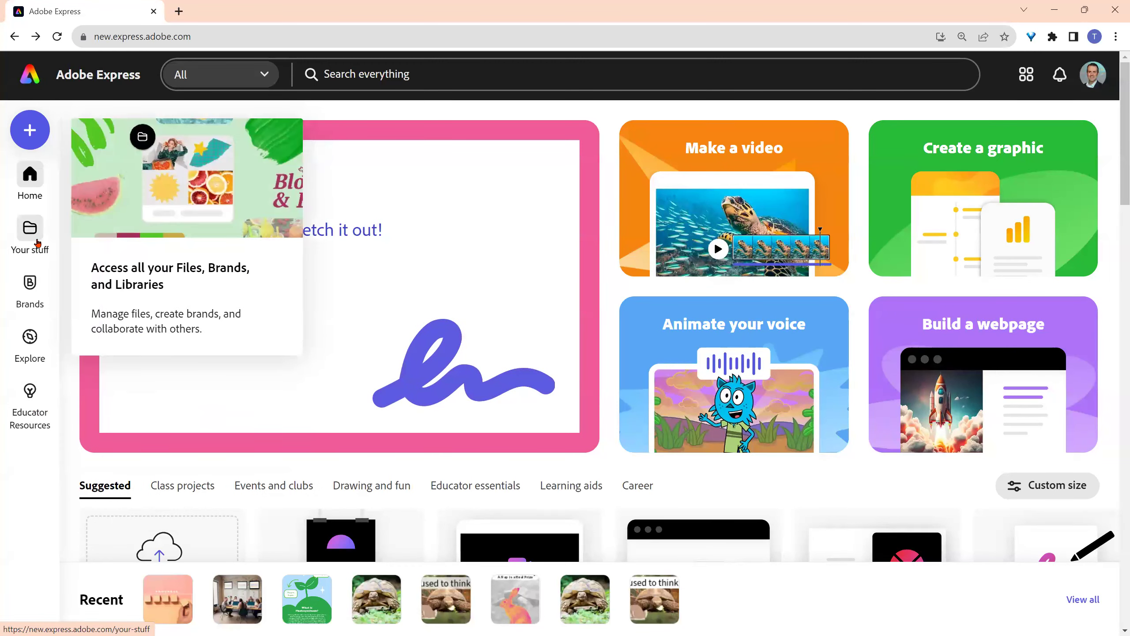
mouse_move(30, 391)
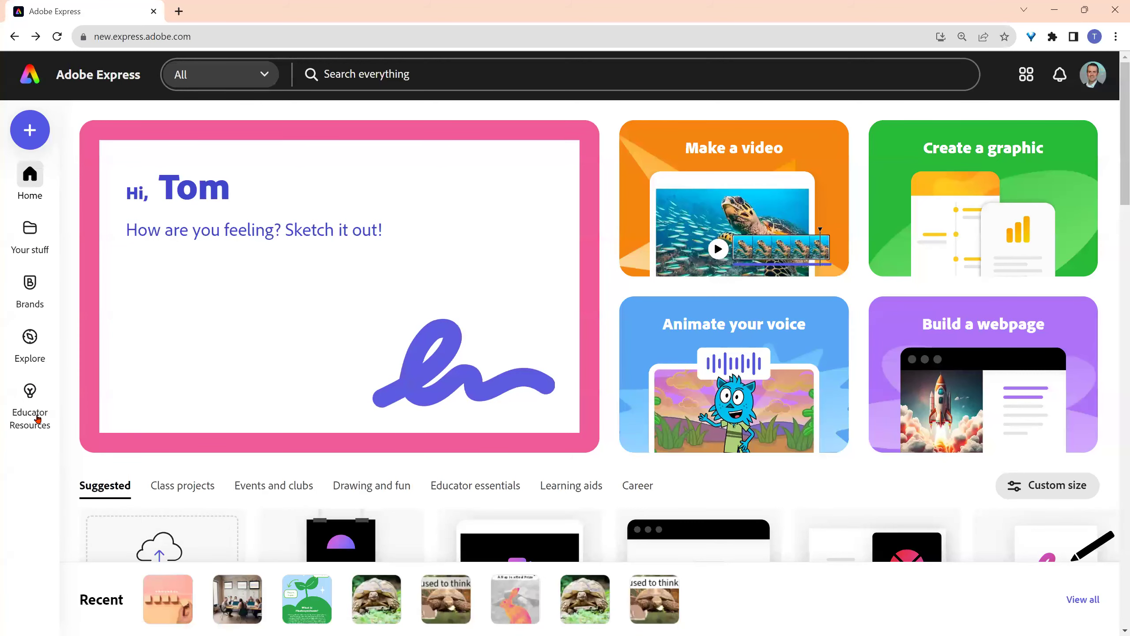
click(31, 405)
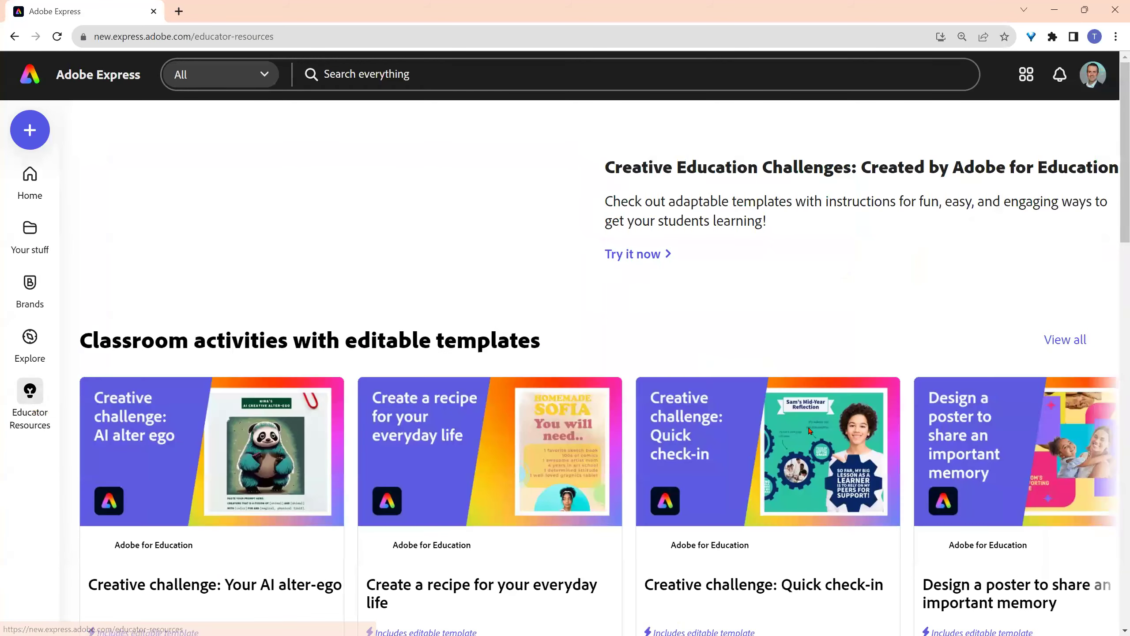
scroll(806, 458, down, 5)
scroll(797, 485, down, 12)
scroll(792, 490, up, 7)
click(20, 38)
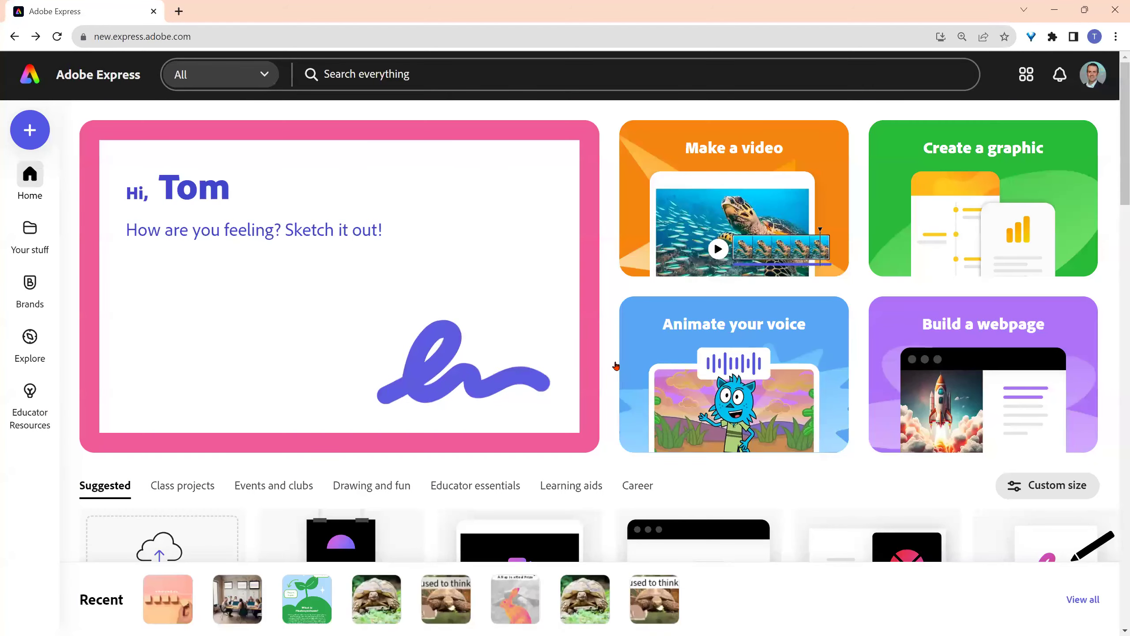
scroll(448, 311, down, 4)
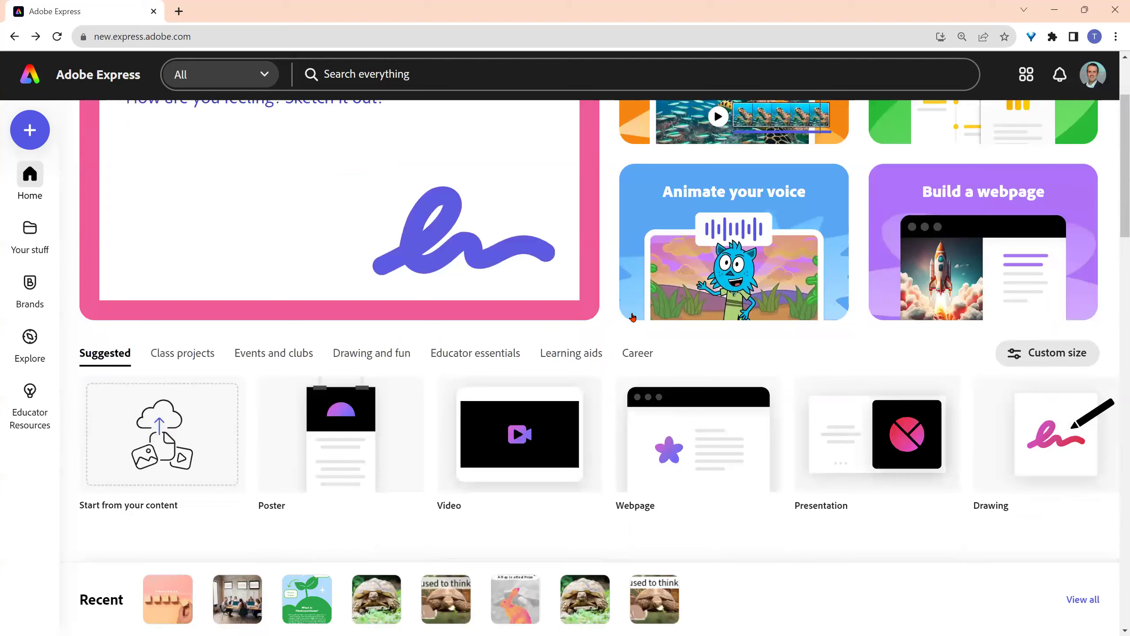
scroll(529, 356, down, 4)
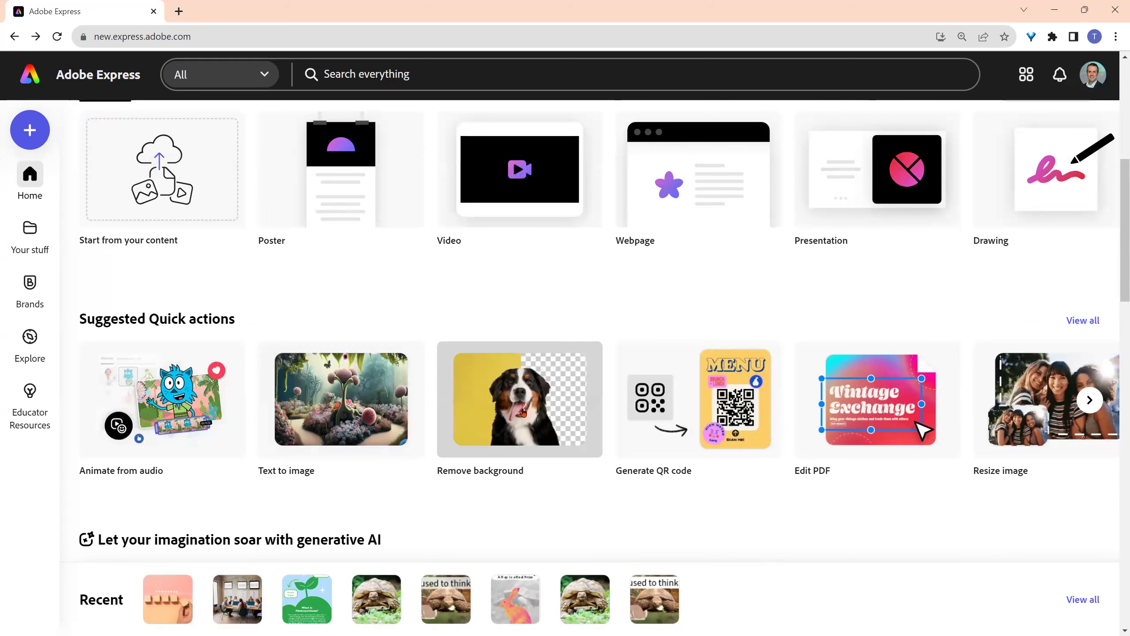
scroll(523, 413, down, 1)
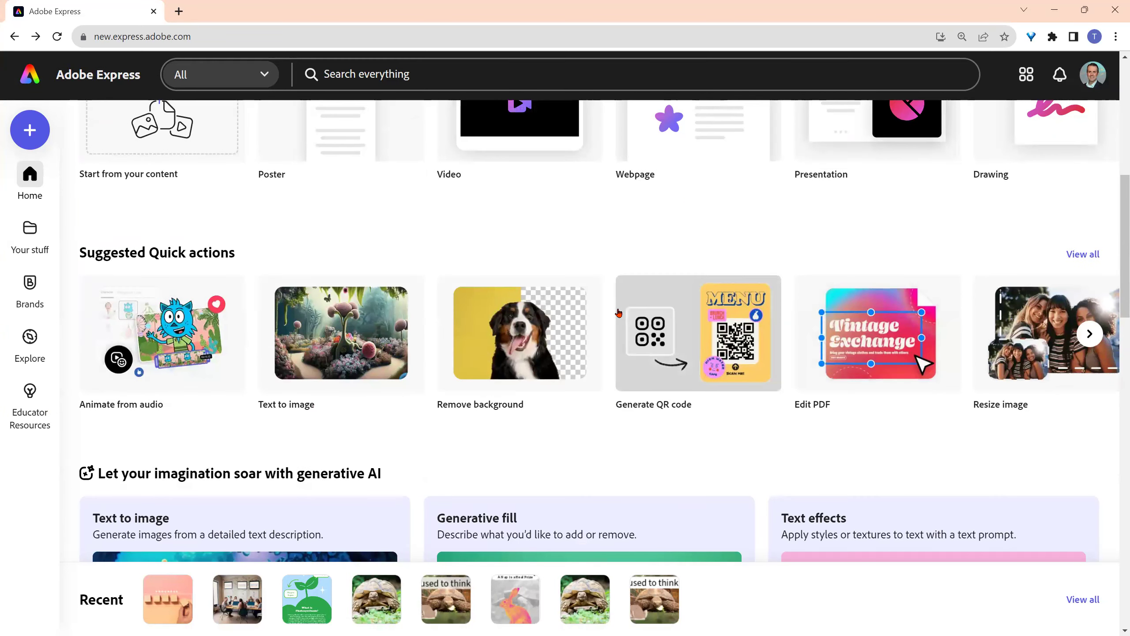
scroll(619, 315, down, 3)
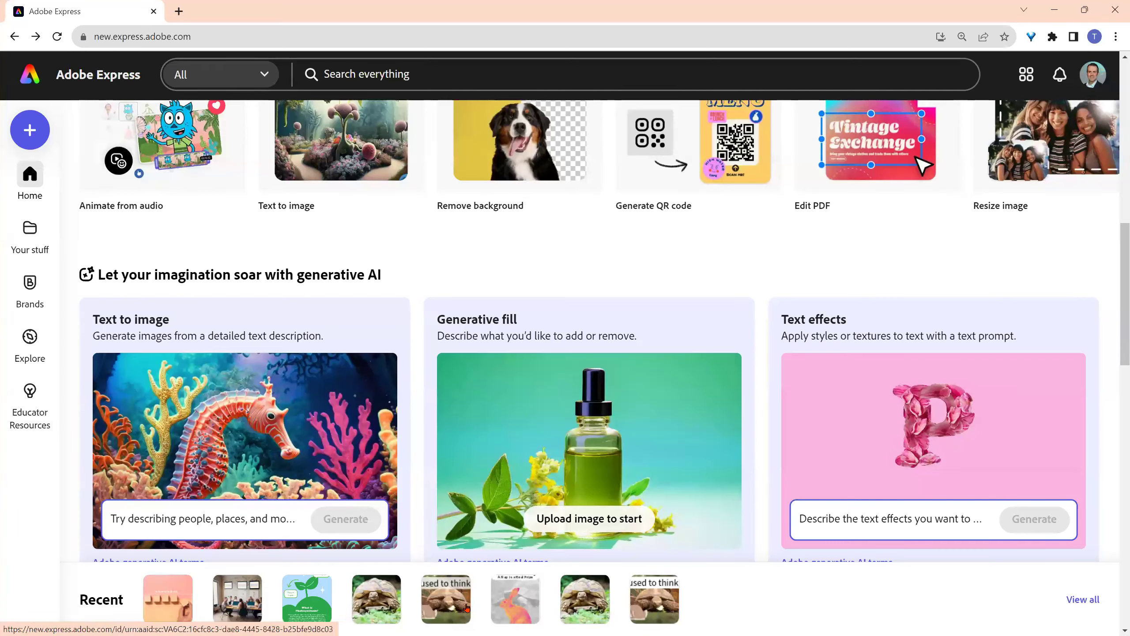
scroll(565, 312, up, 6)
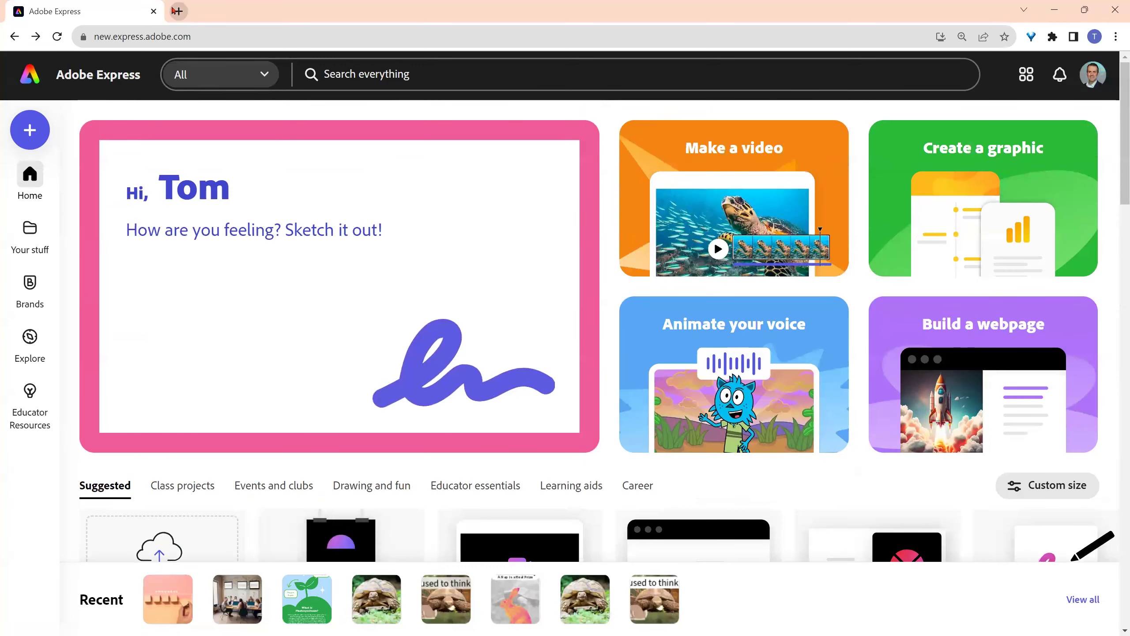
- Load the copied 'Goals for Today's Class' template link in a new Chrome tab
click(177, 10)
right_click(189, 30)
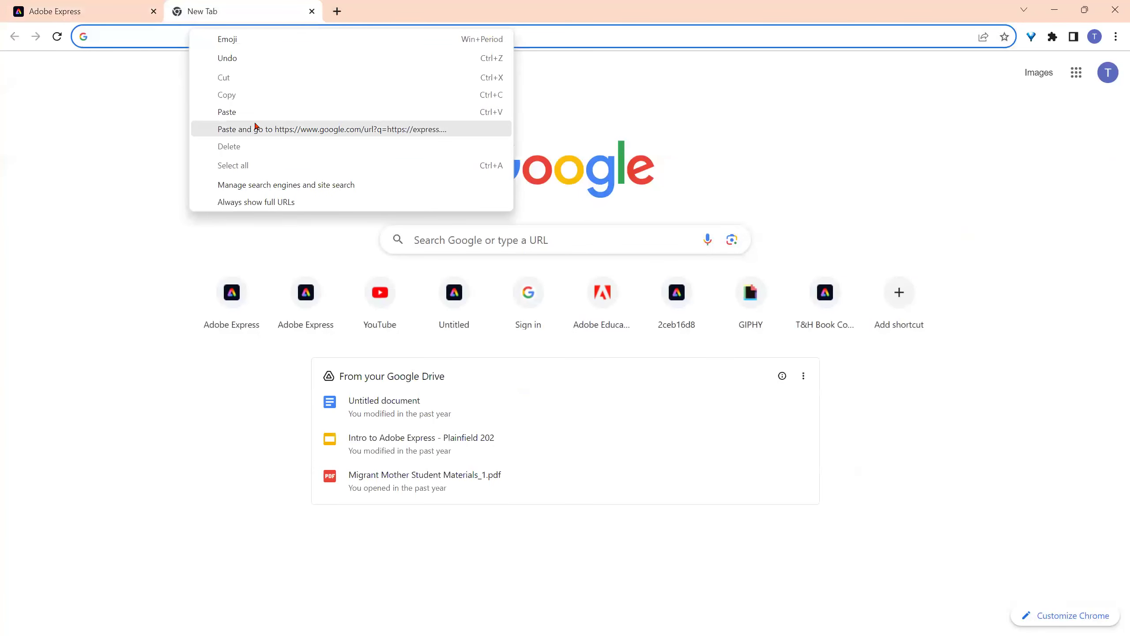
click(256, 128)
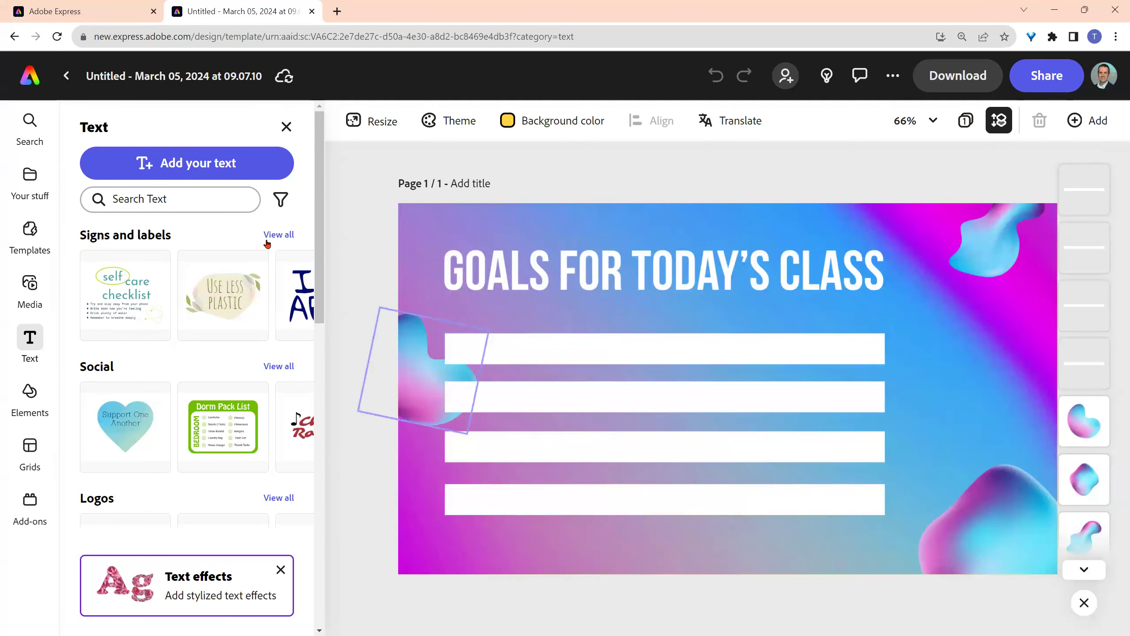
- Add an 'Add your new text' box to the slide and select its placeholder text for recolouring
click(179, 165)
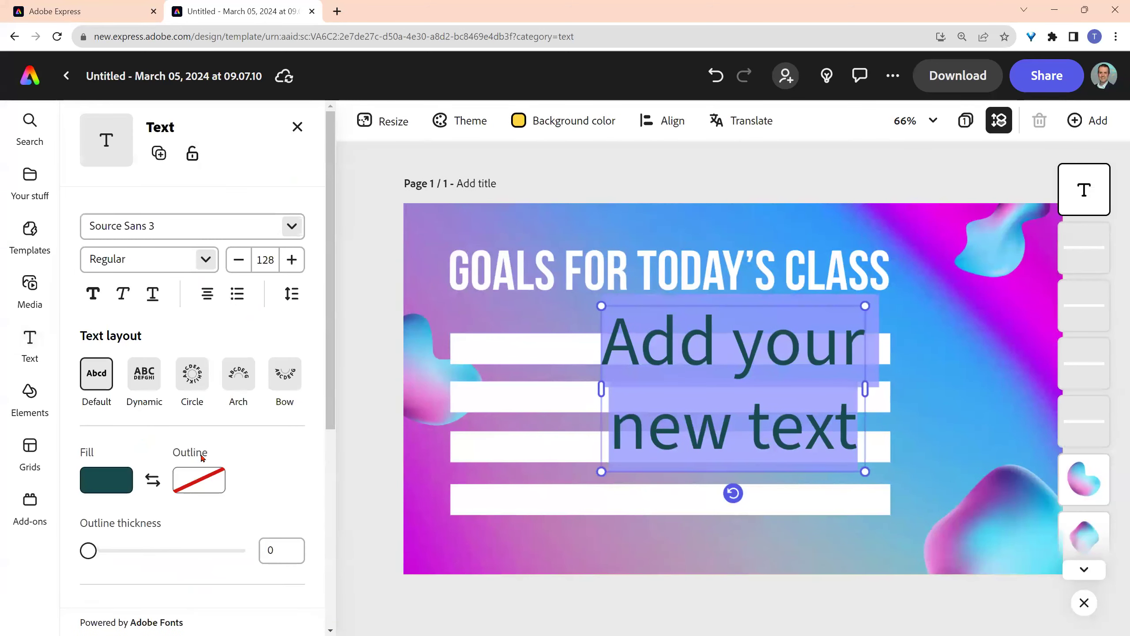
scroll(249, 452, down, 1)
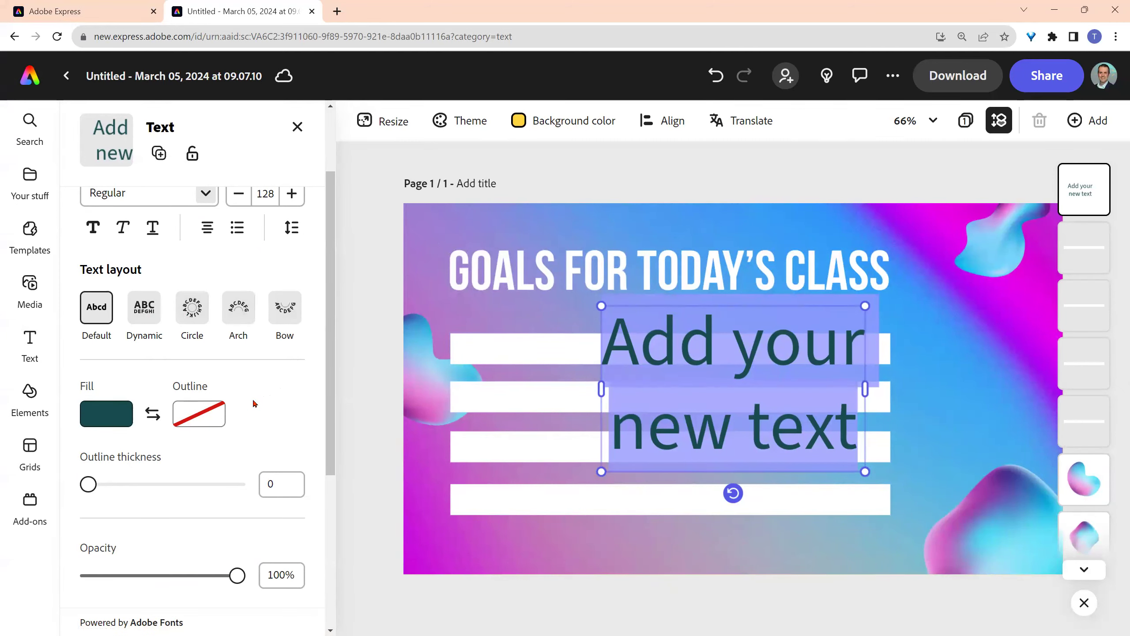
scroll(253, 403, up, 2)
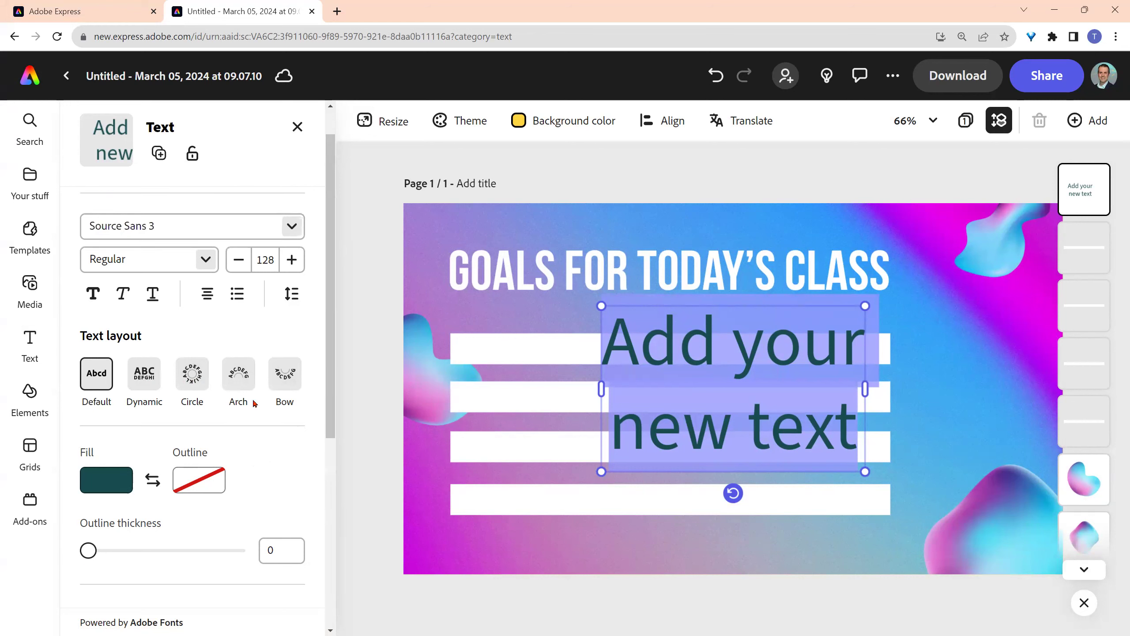
double_click(645, 354)
drag(606, 352, 859, 433)
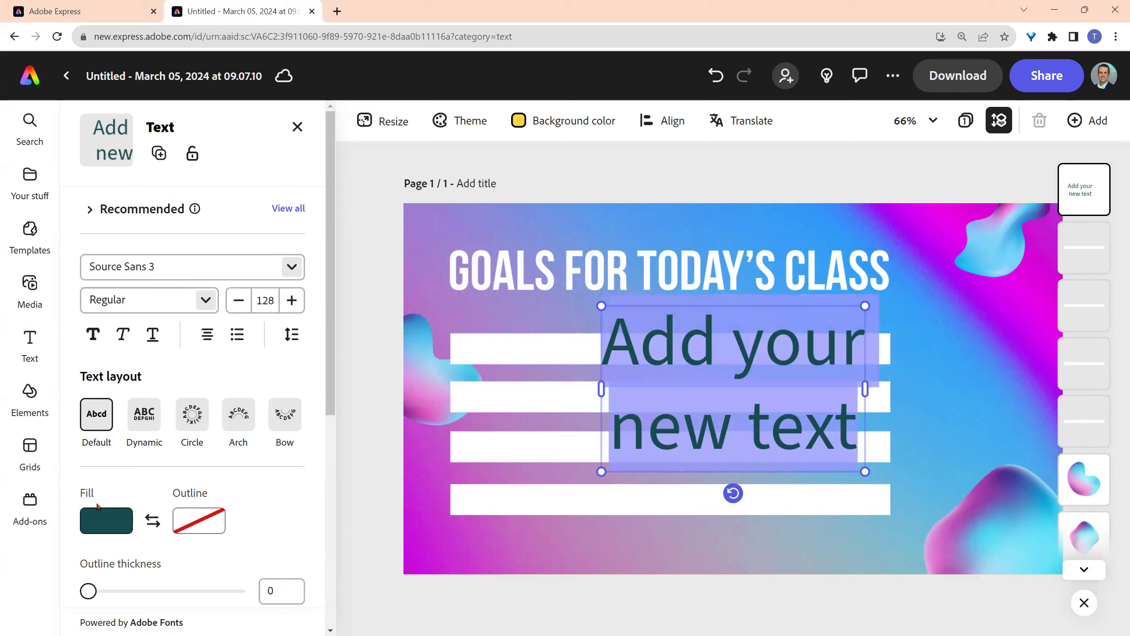
click(102, 524)
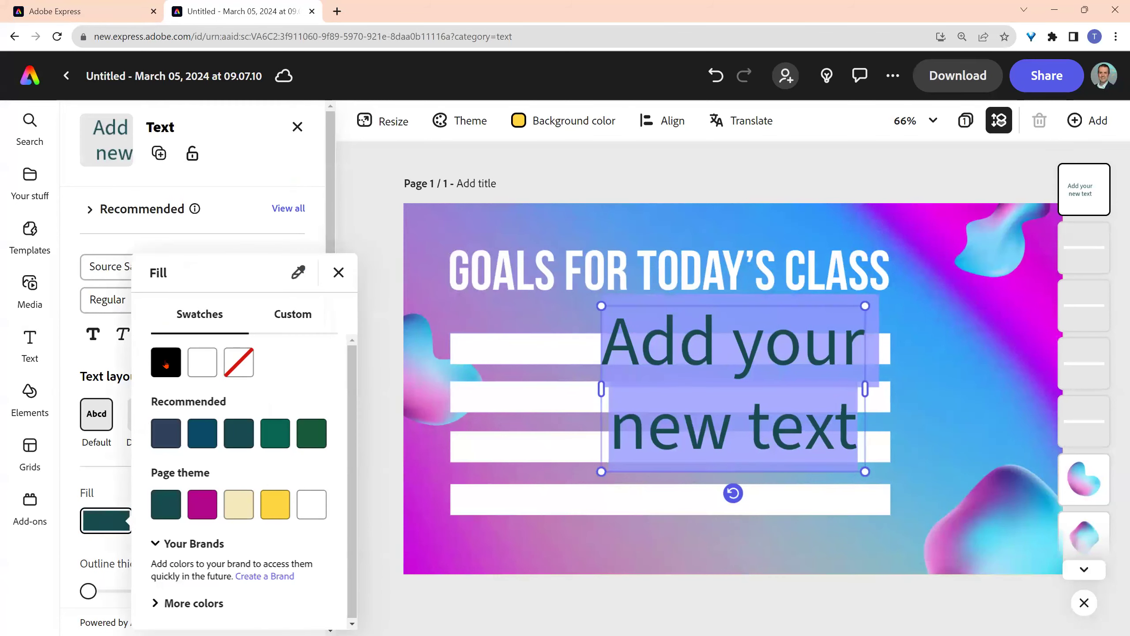
- Give the selected text a black fill from the ready-made swatches
click(291, 316)
click(181, 320)
click(160, 370)
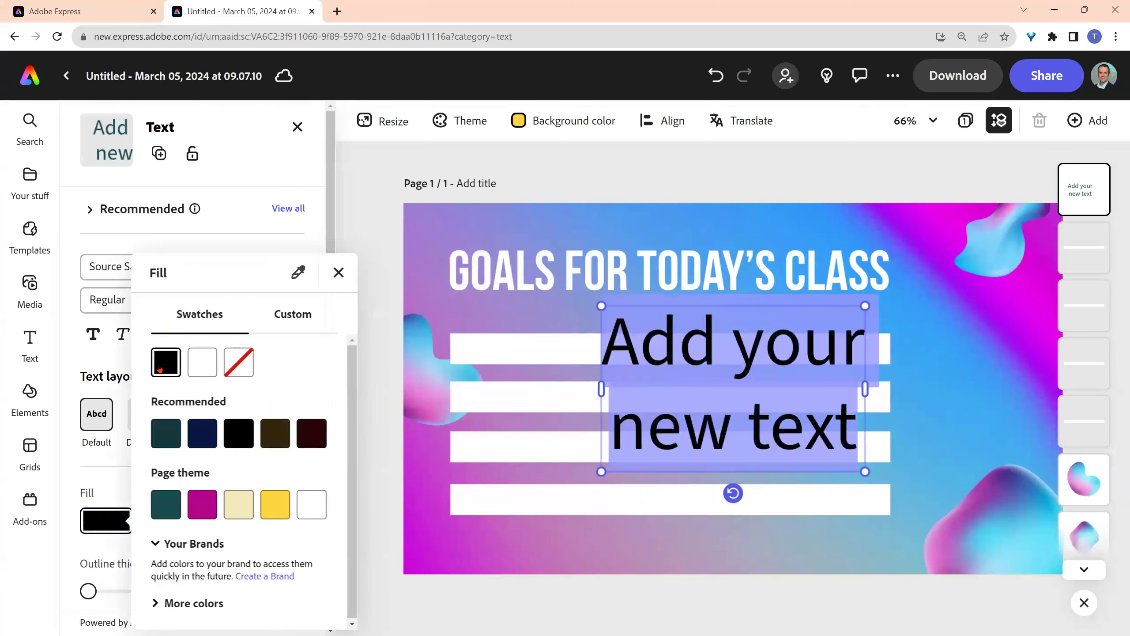
click(95, 363)
- Change the text's font to Poppins
click(288, 268)
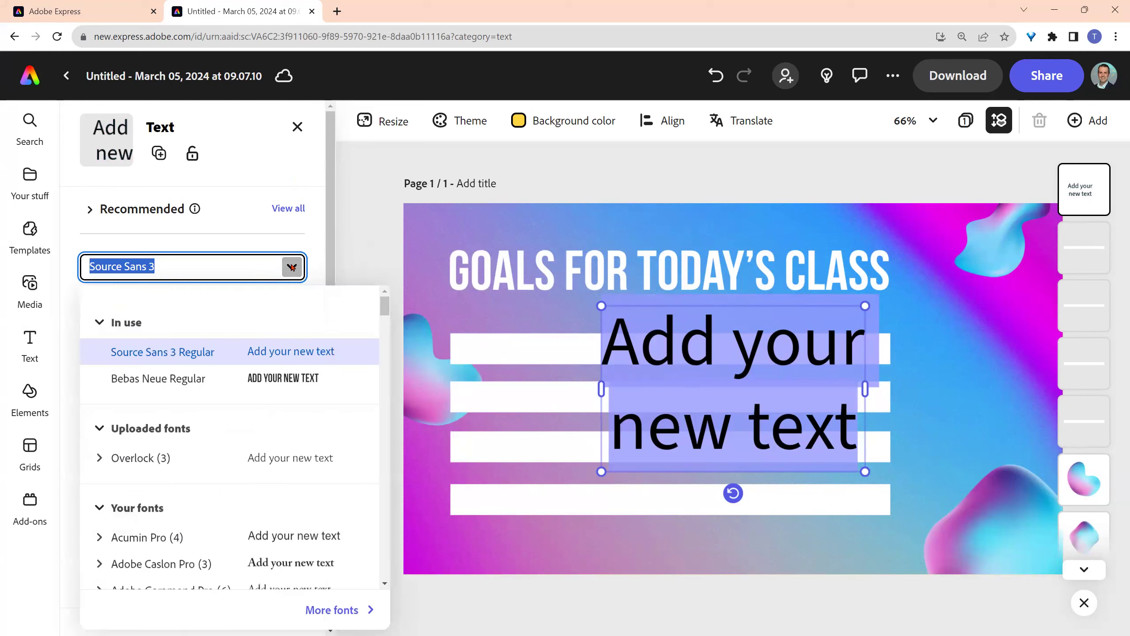
scroll(262, 408, down, 10)
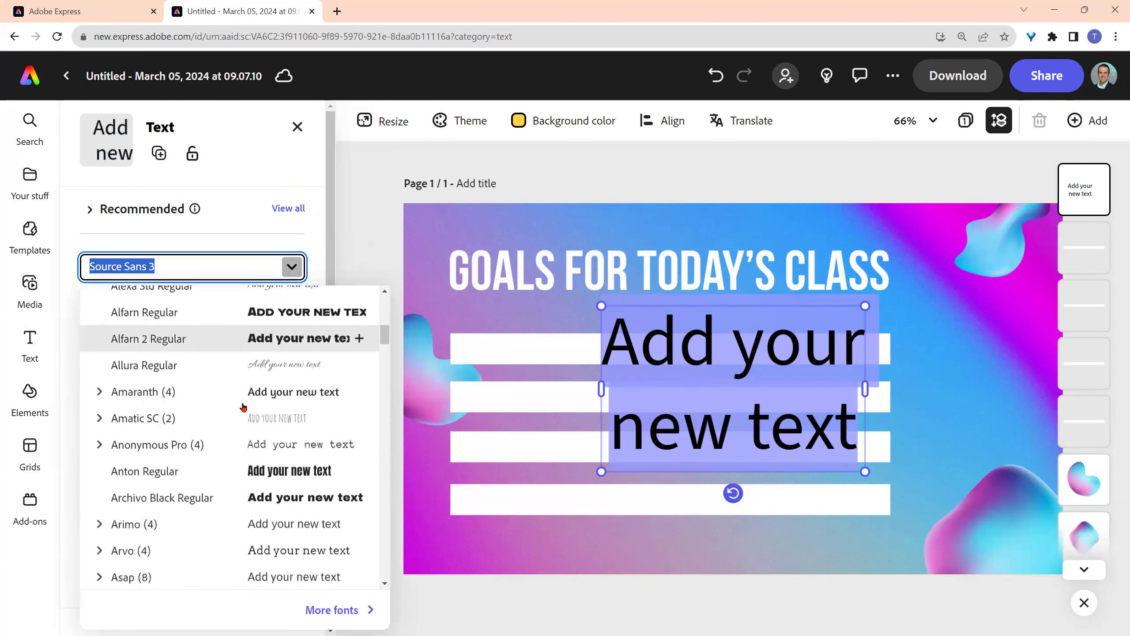
scroll(242, 412, down, 15)
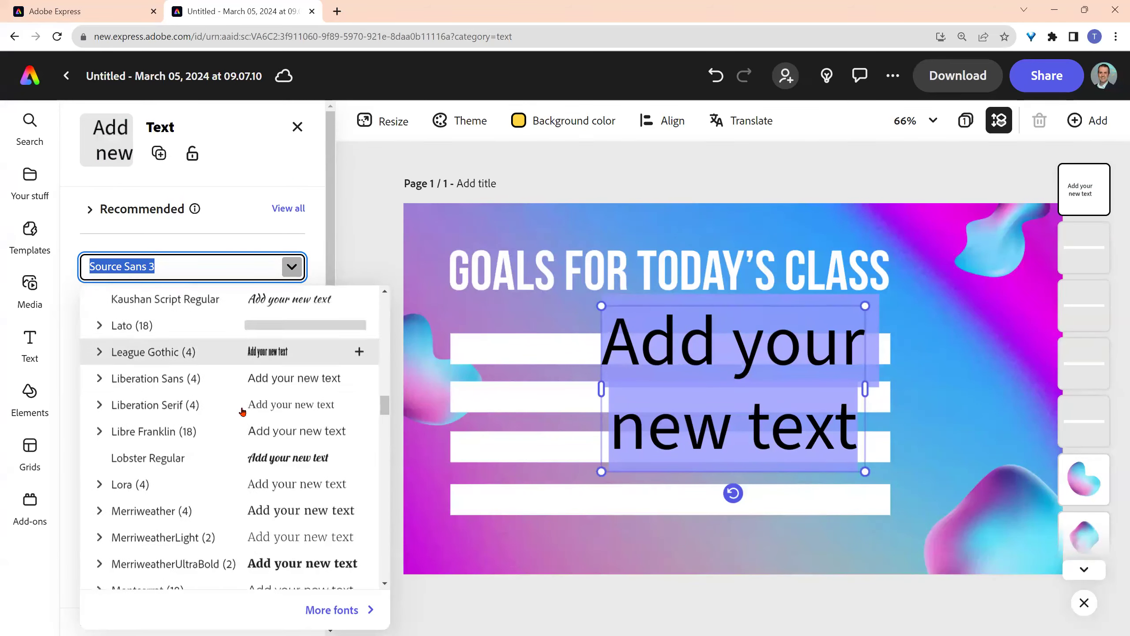
scroll(242, 412, down, 10)
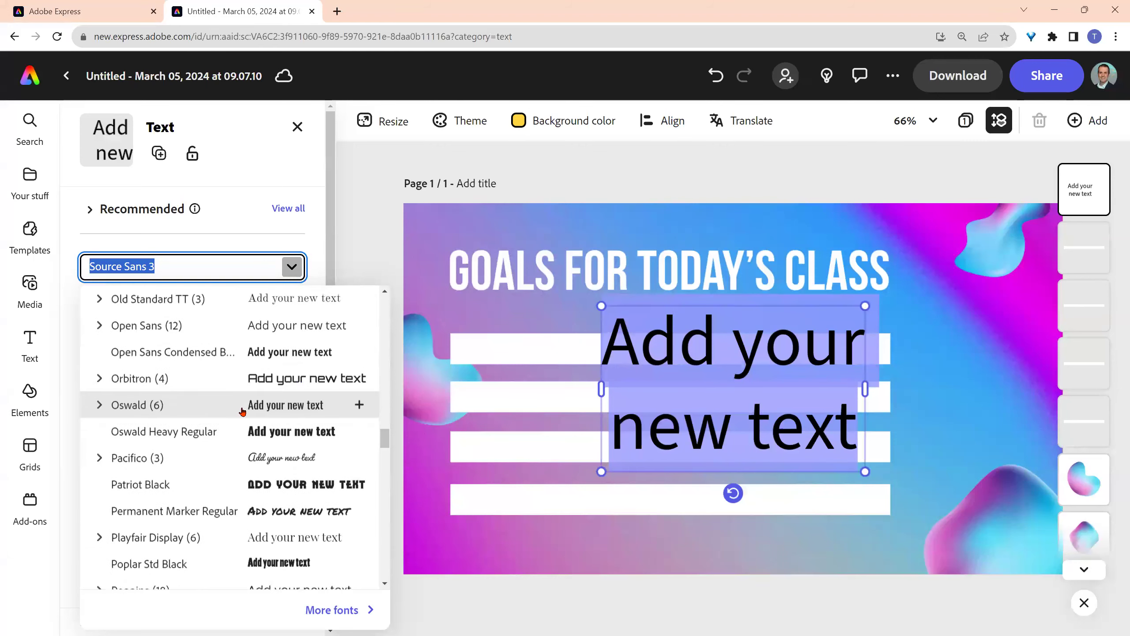
click(127, 528)
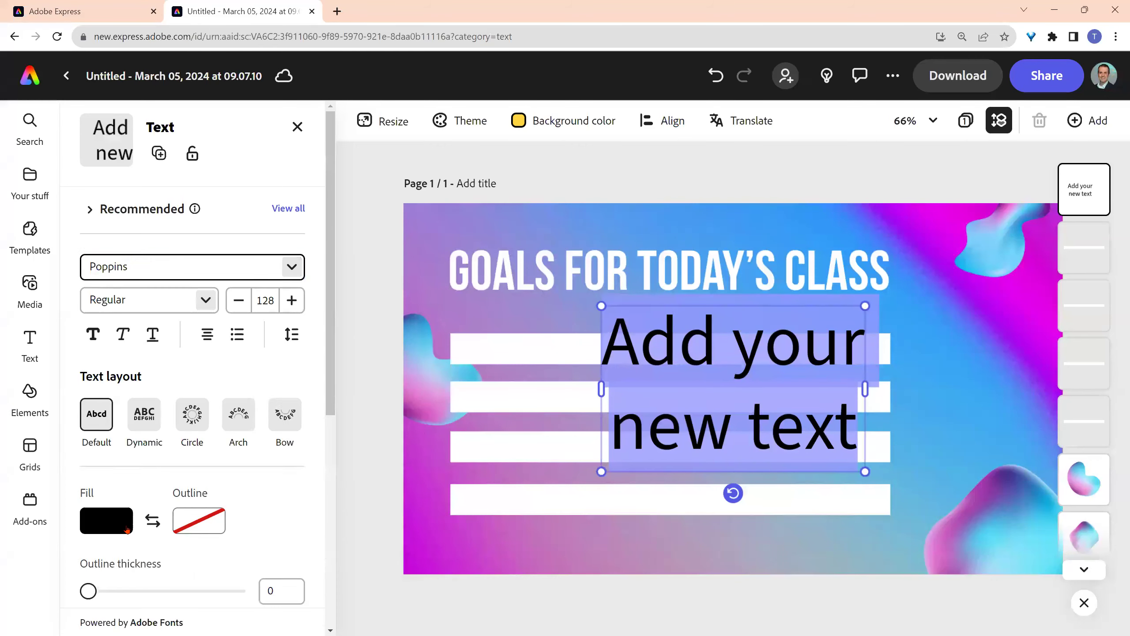
- Resize the text to 72, widen the box, and replace it with 'Quicky made videos for students'
click(262, 307)
scroll(249, 490, down, 3)
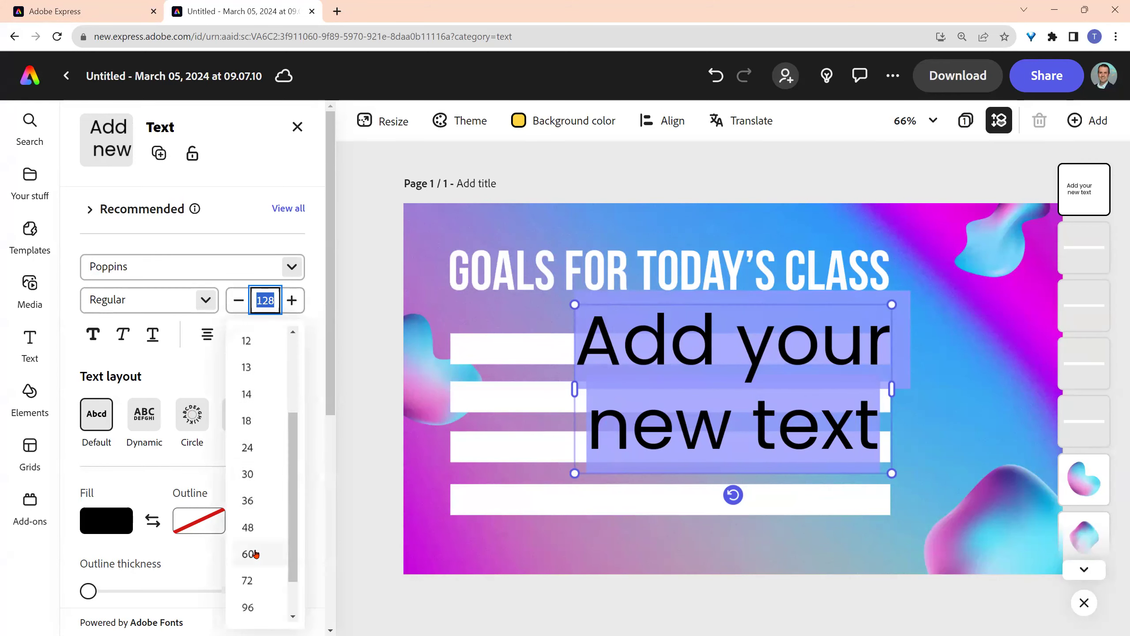
click(255, 579)
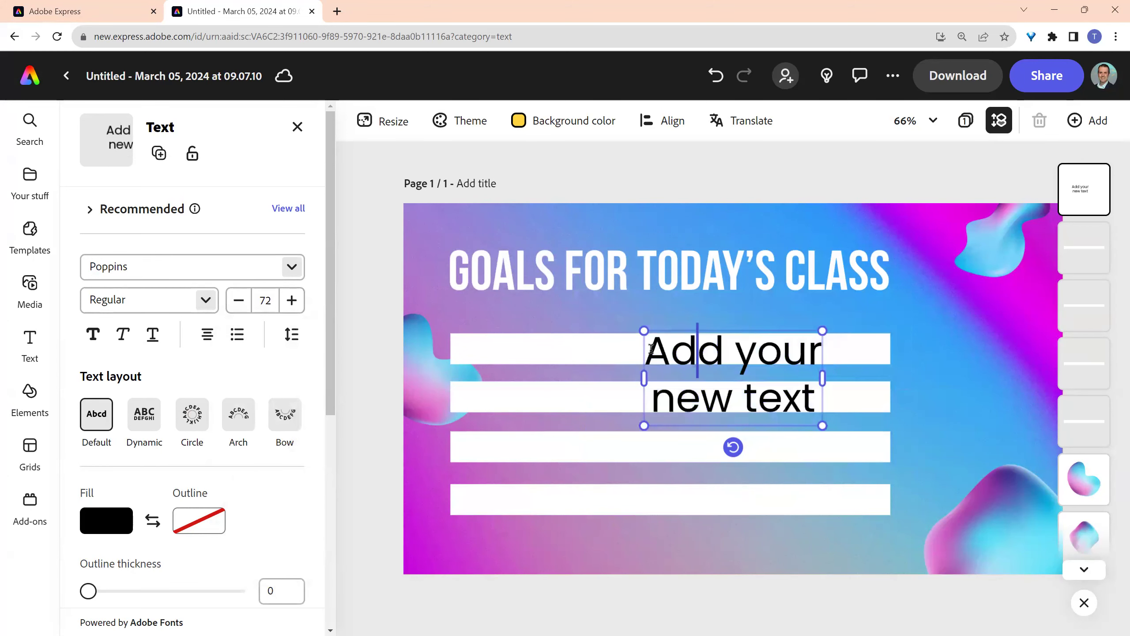
drag(893, 383, 976, 378)
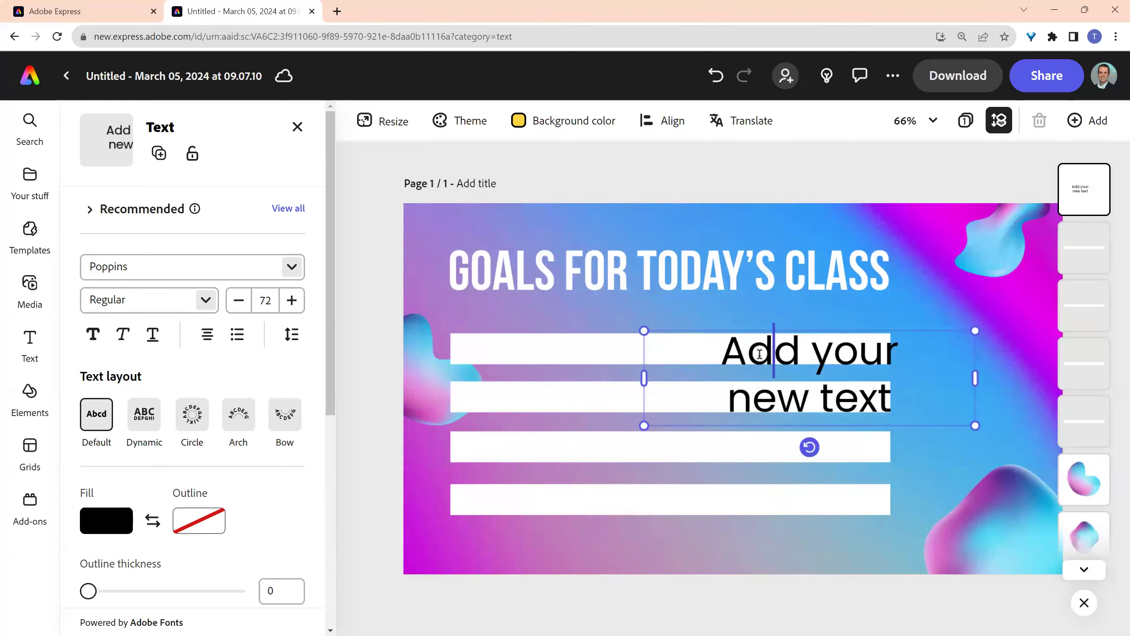
key(ctrl+a)
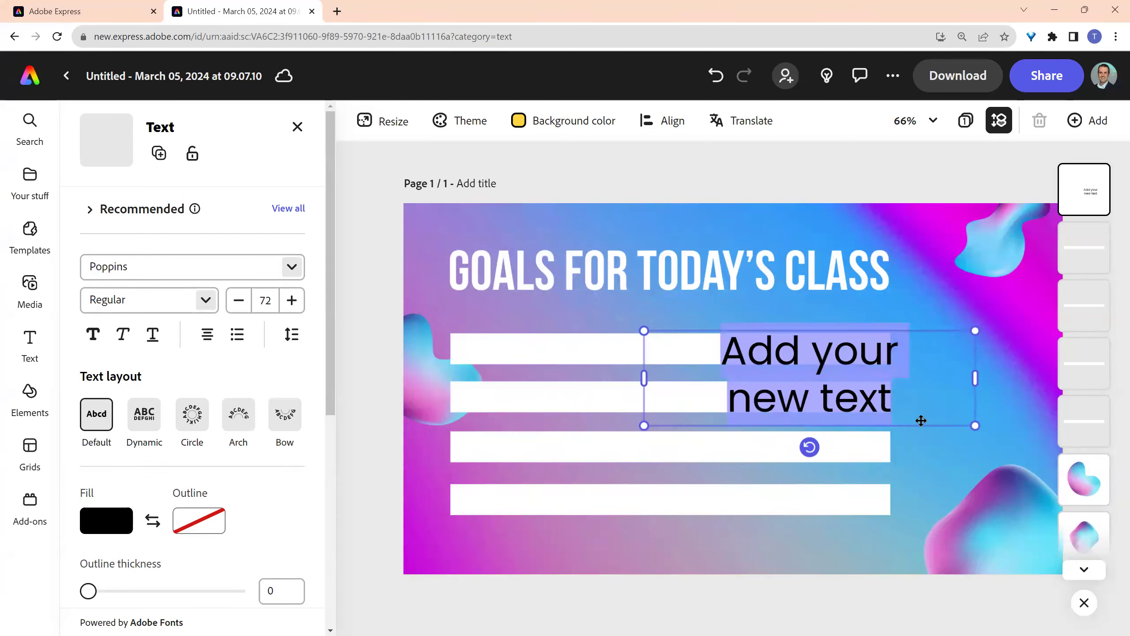
text(Quicky )
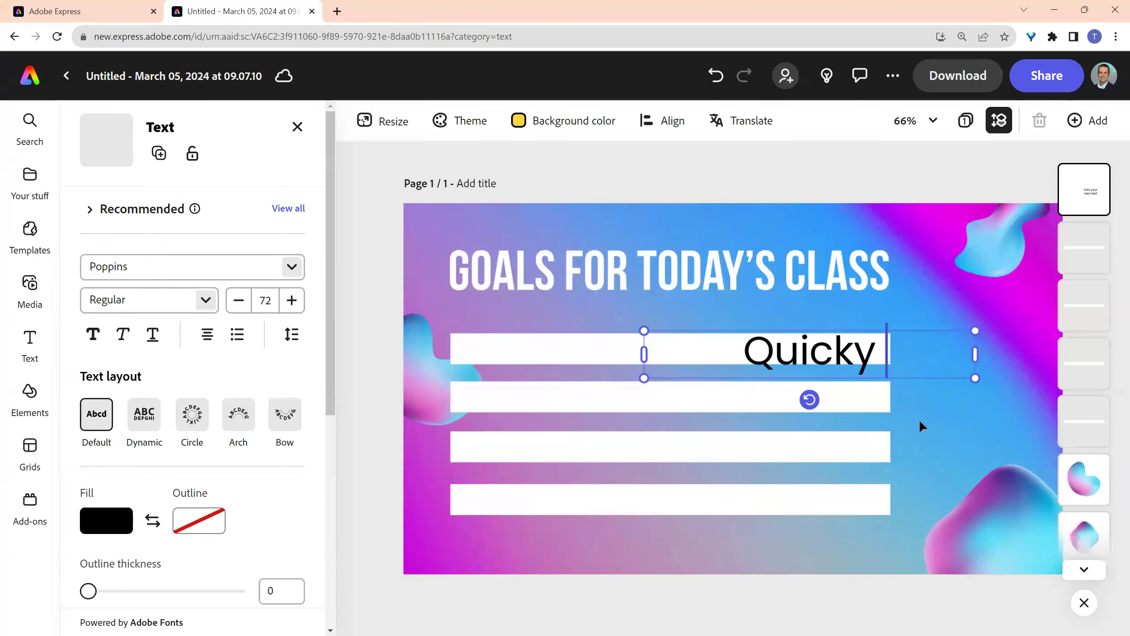
text(made vid)
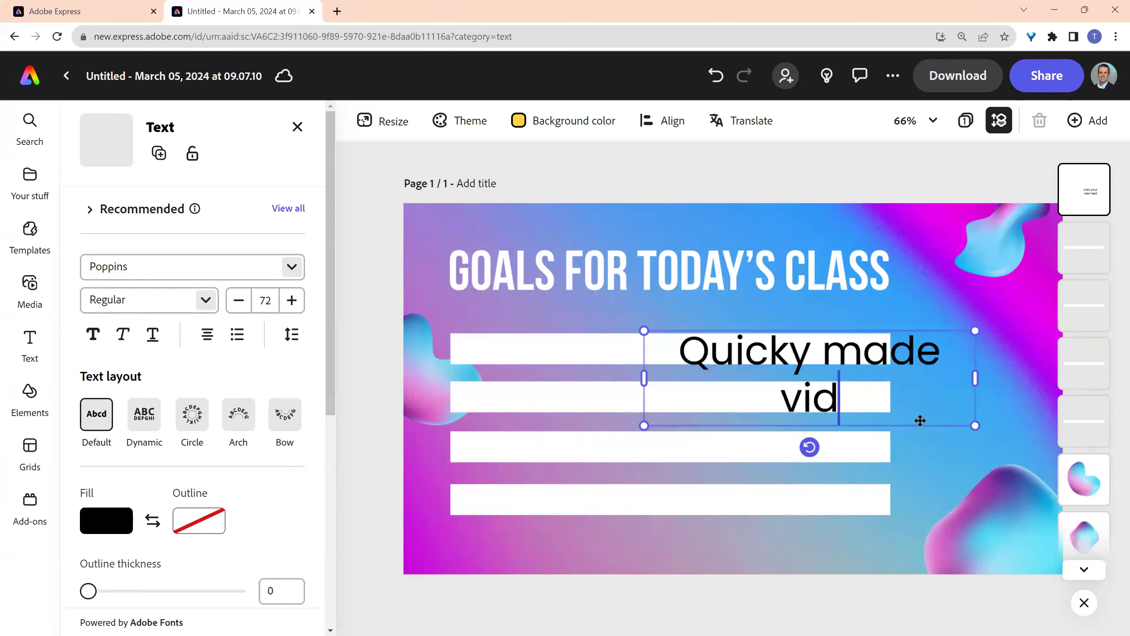
text(eos for s)
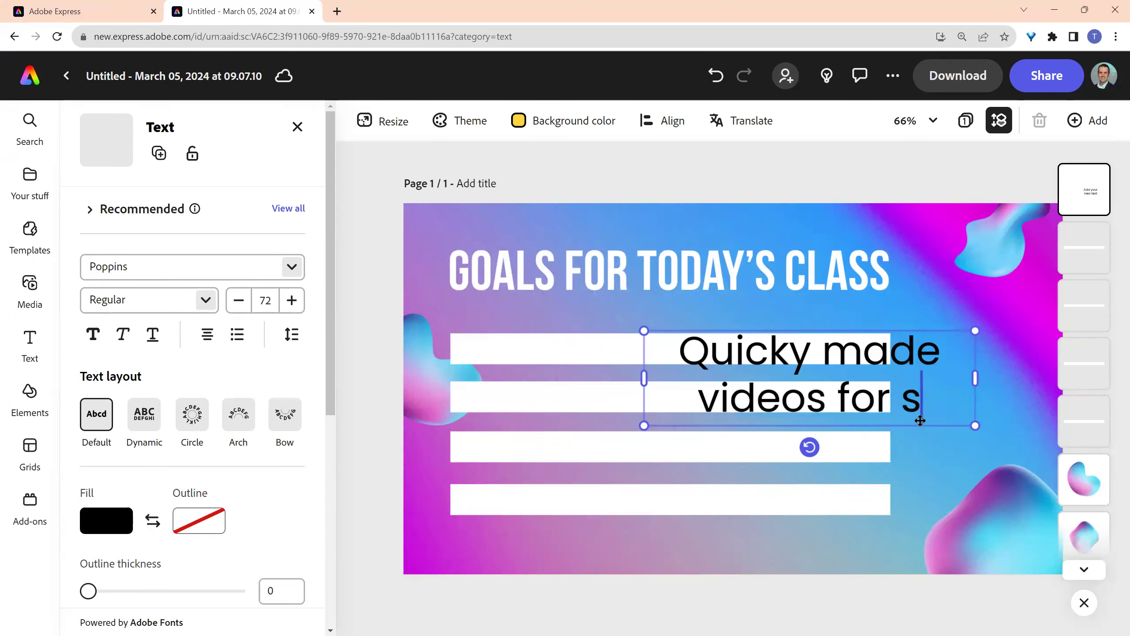
text(tudenys)
key(BackSpace)
key(BackSpace)
text(ts)
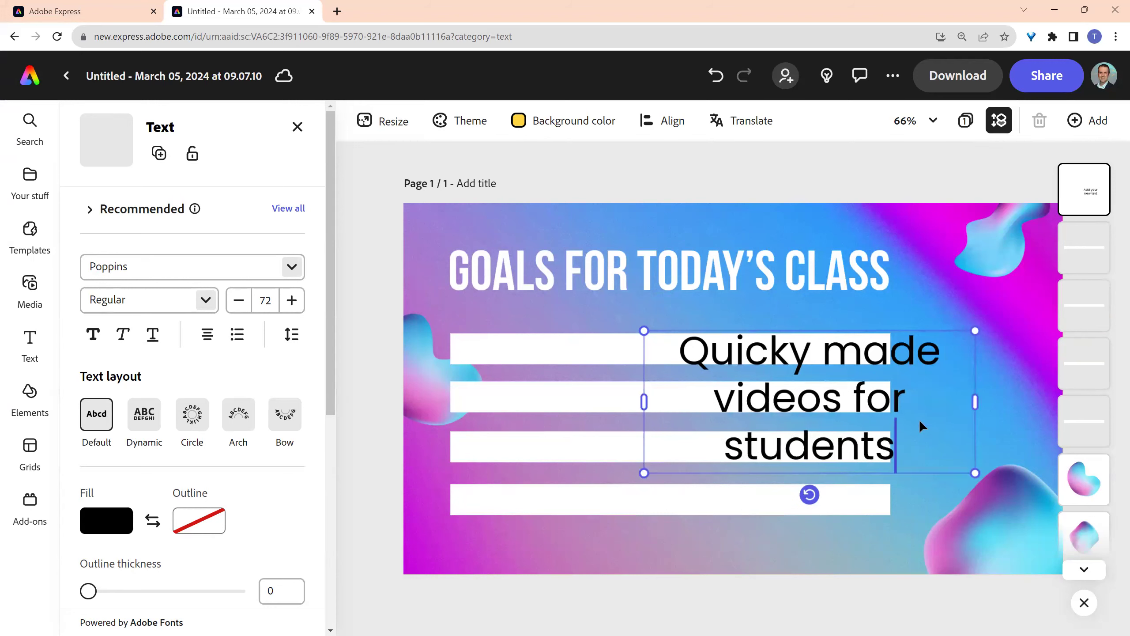
- Widen the box, left-align the text at size 48, and move it onto the first white bar
drag(641, 404, 441, 379)
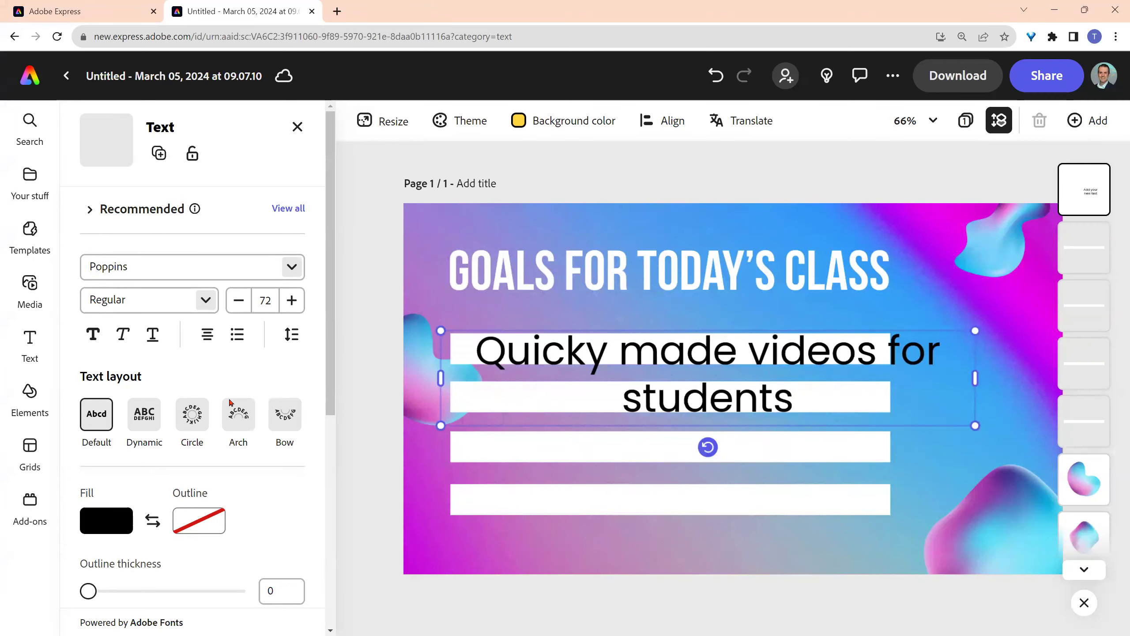
click(208, 335)
click(173, 370)
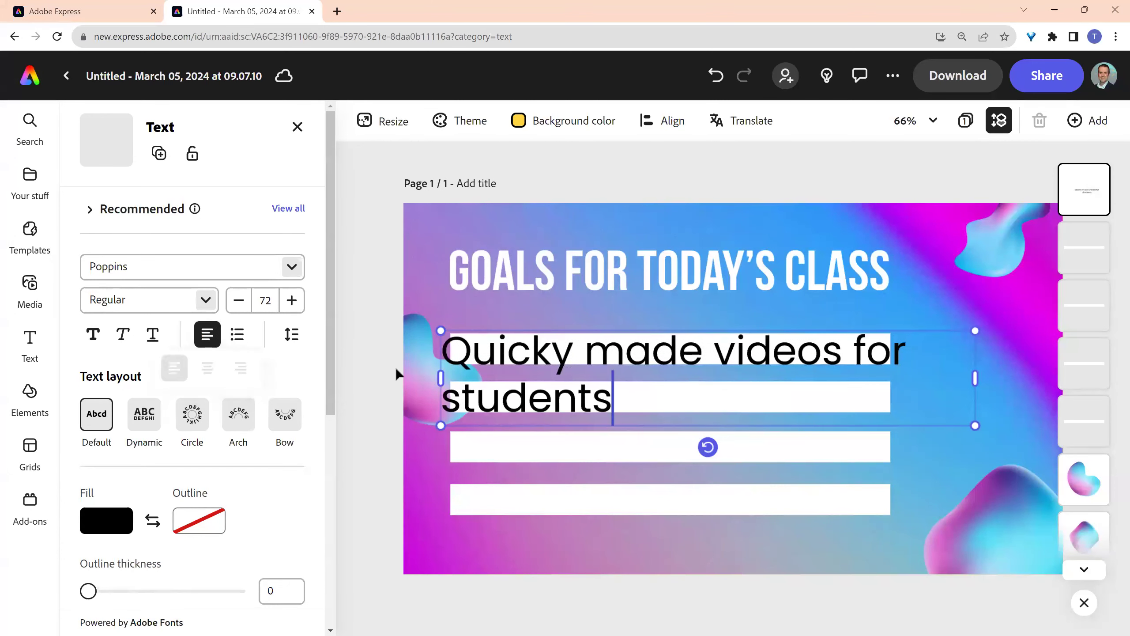
drag(608, 403, 435, 351)
click(265, 299)
scroll(262, 513, down, 2)
click(263, 528)
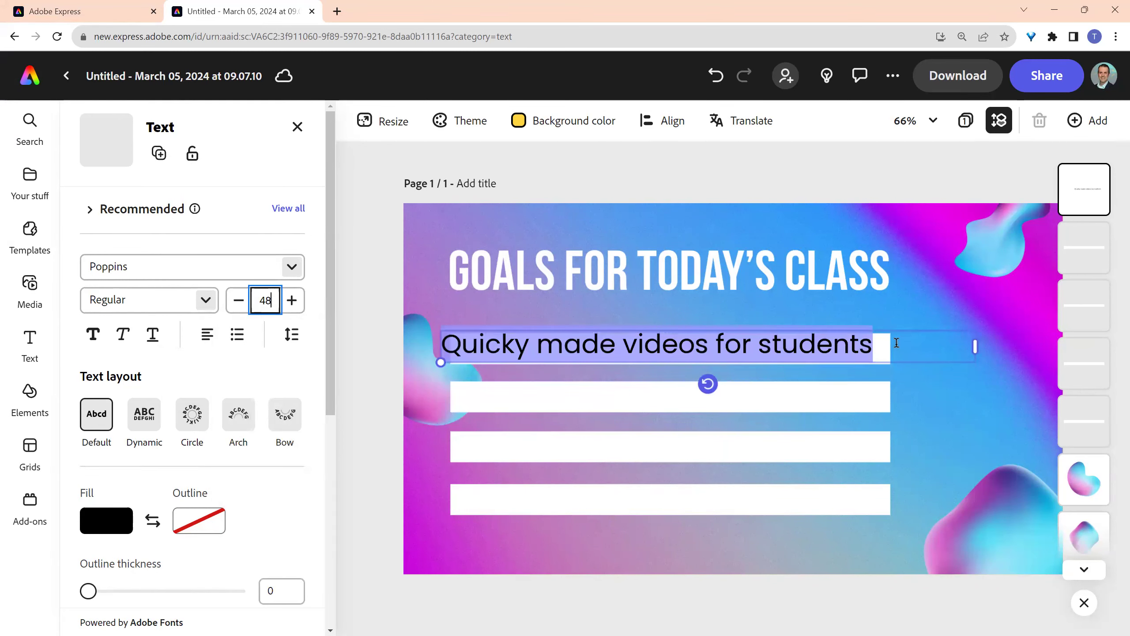
drag(901, 331, 917, 338)
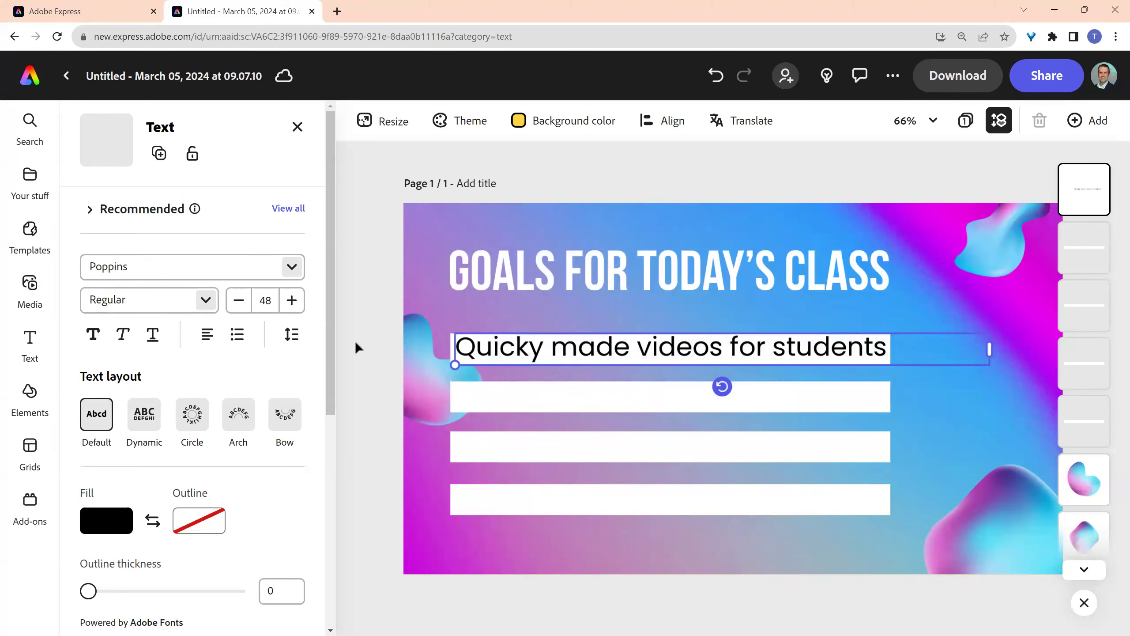
click(418, 419)
click(444, 527)
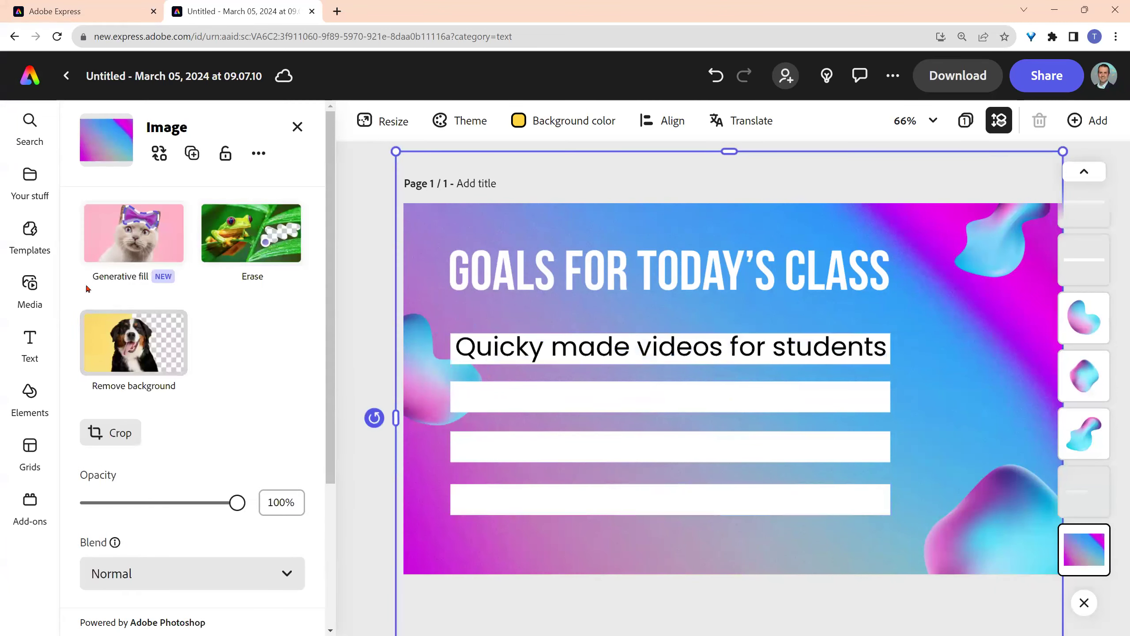
click(30, 343)
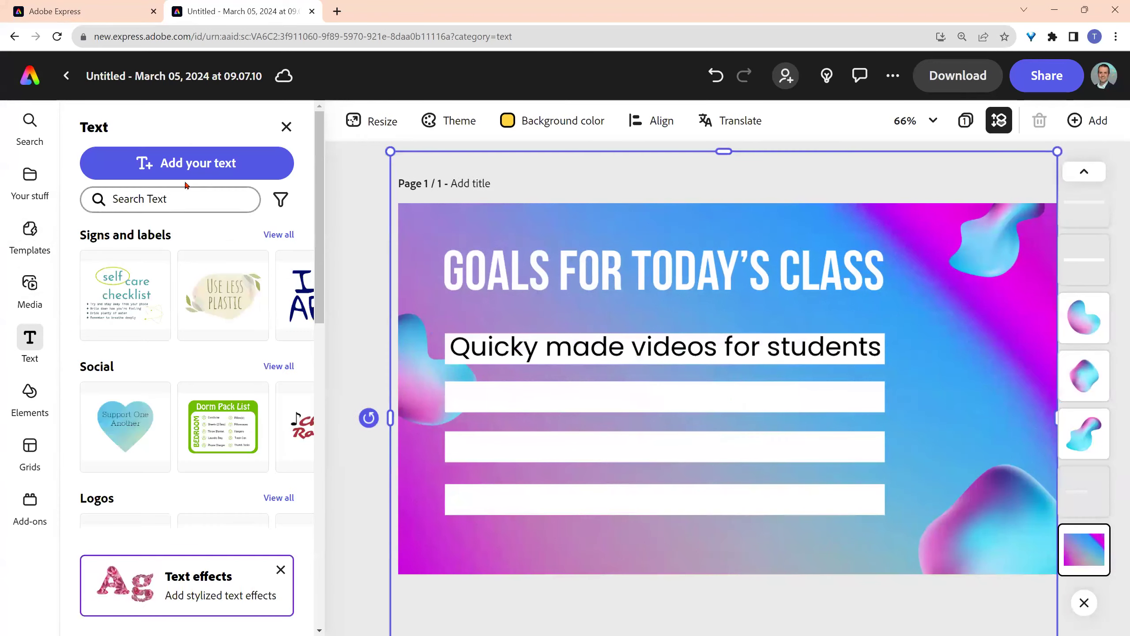
click(187, 164)
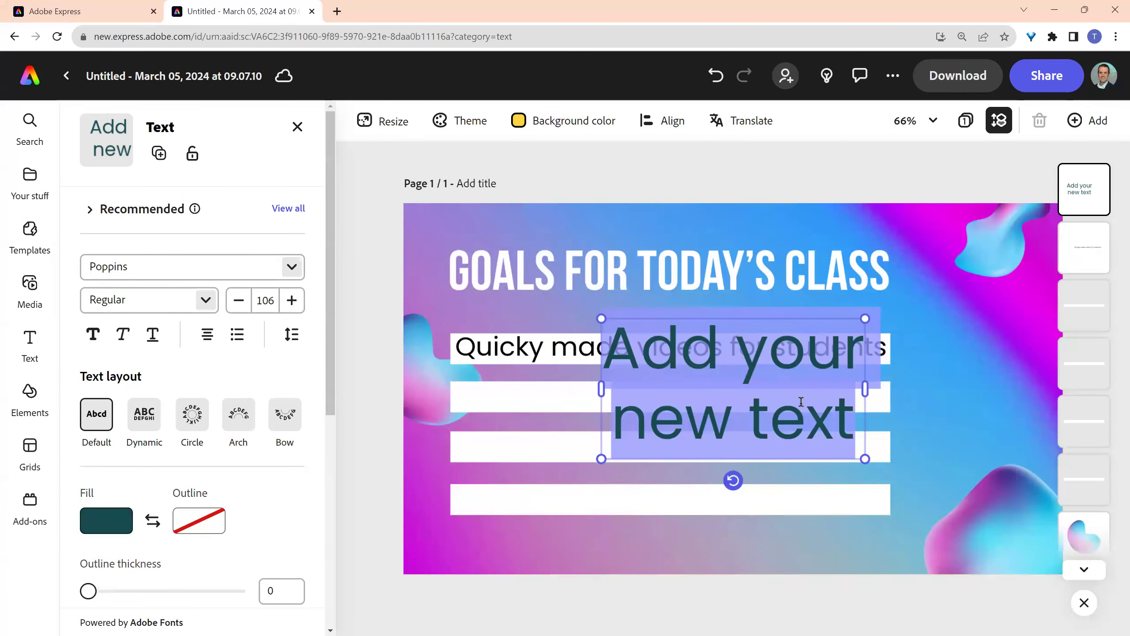
click(766, 420)
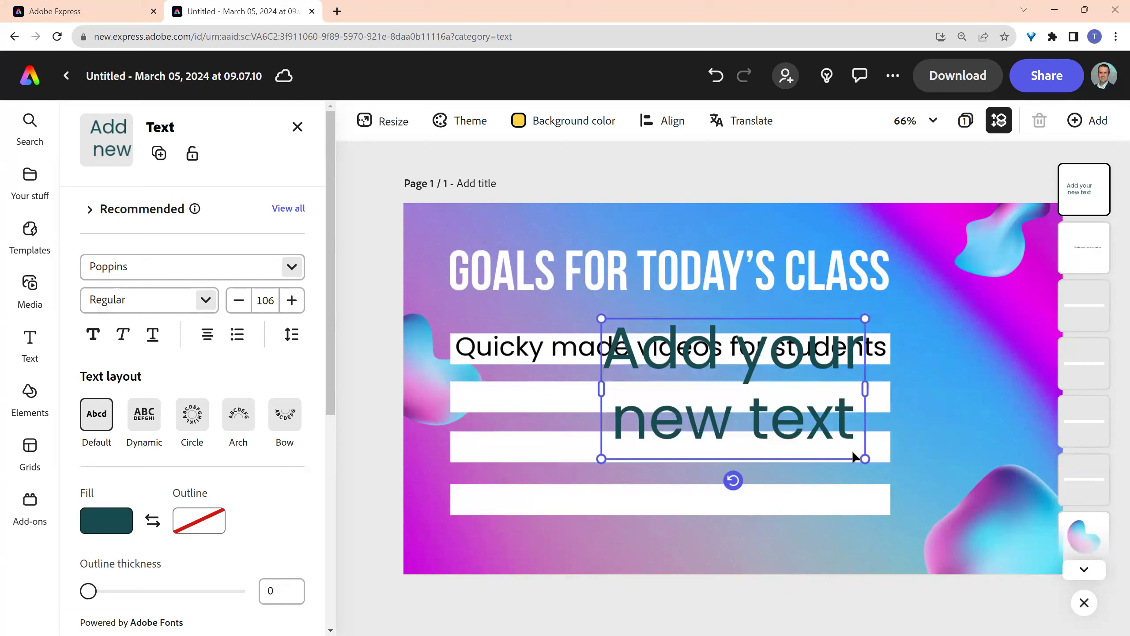
drag(865, 459, 733, 389)
drag(697, 324, 929, 343)
key(Delete)
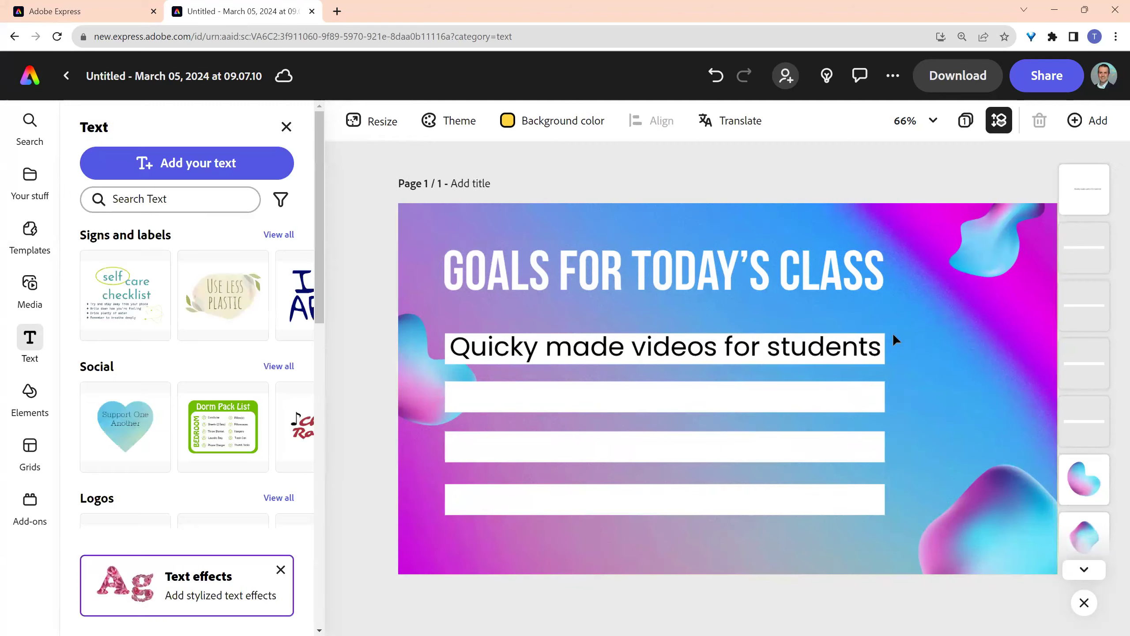
click(737, 355)
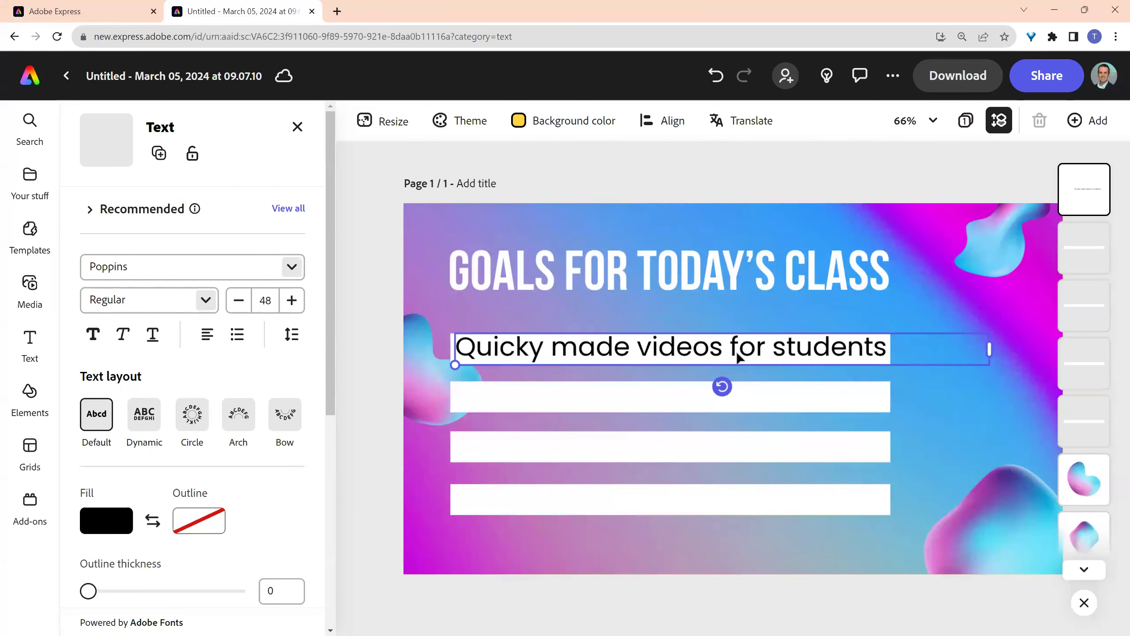
- Duplicate the 'Quicky made videos for students' line and place the copy on the second white bar
right_click(737, 355)
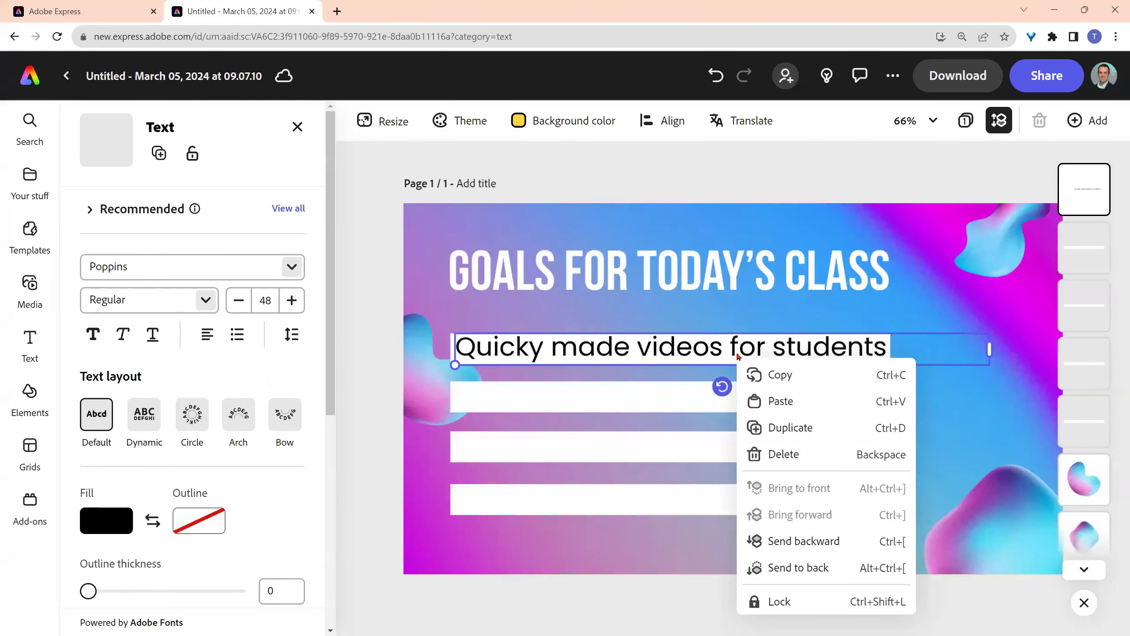
click(790, 429)
drag(689, 377, 690, 390)
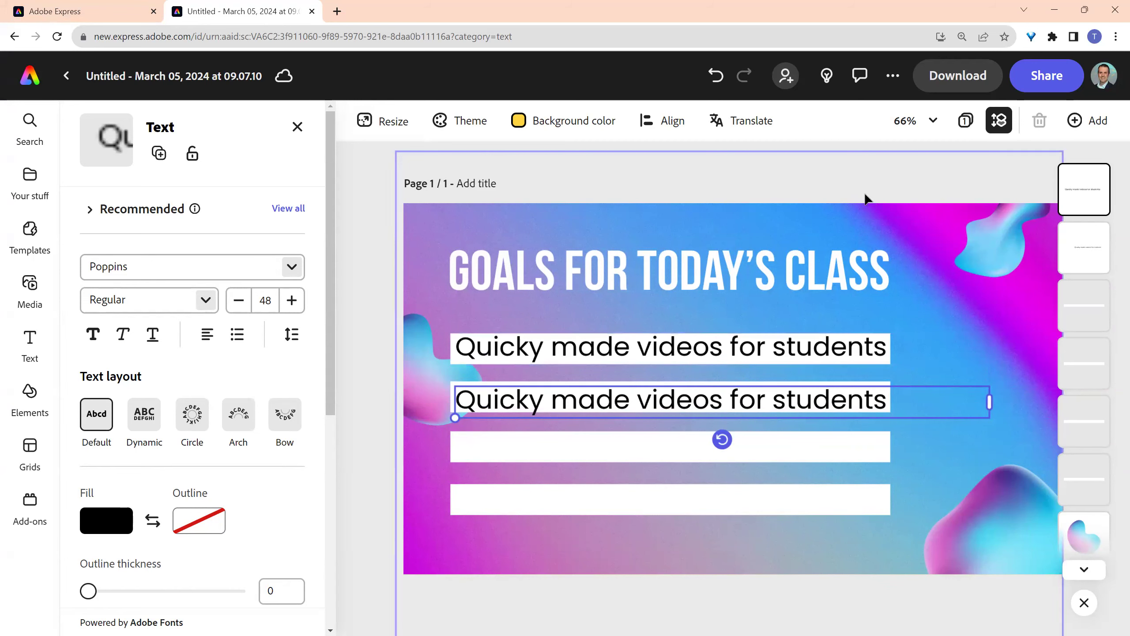
click(379, 212)
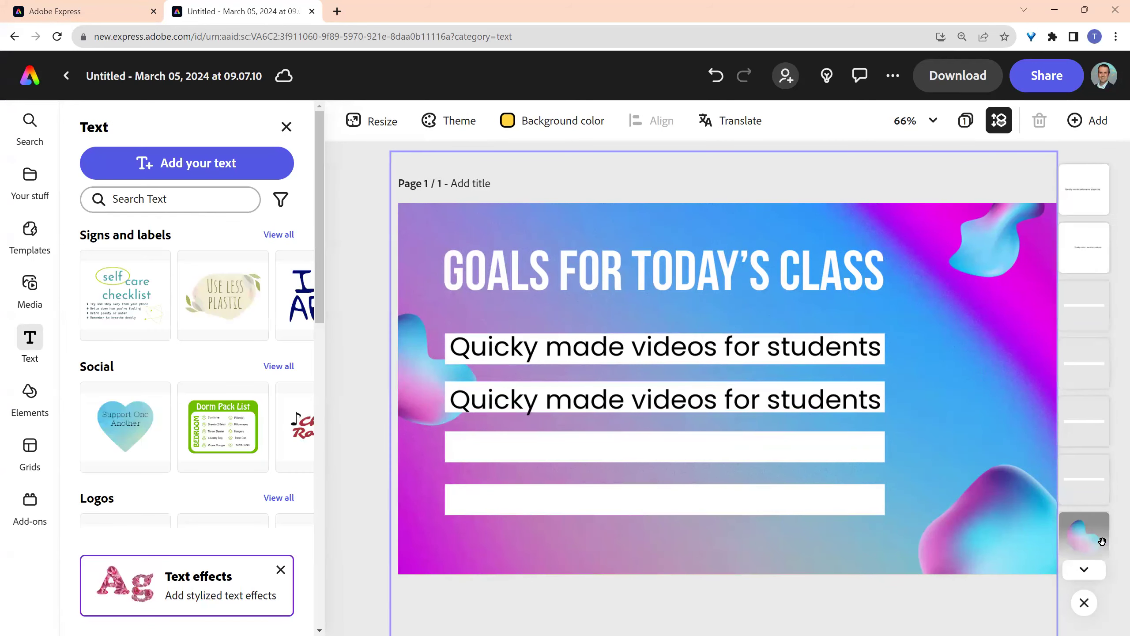
scroll(1098, 401, up, 5)
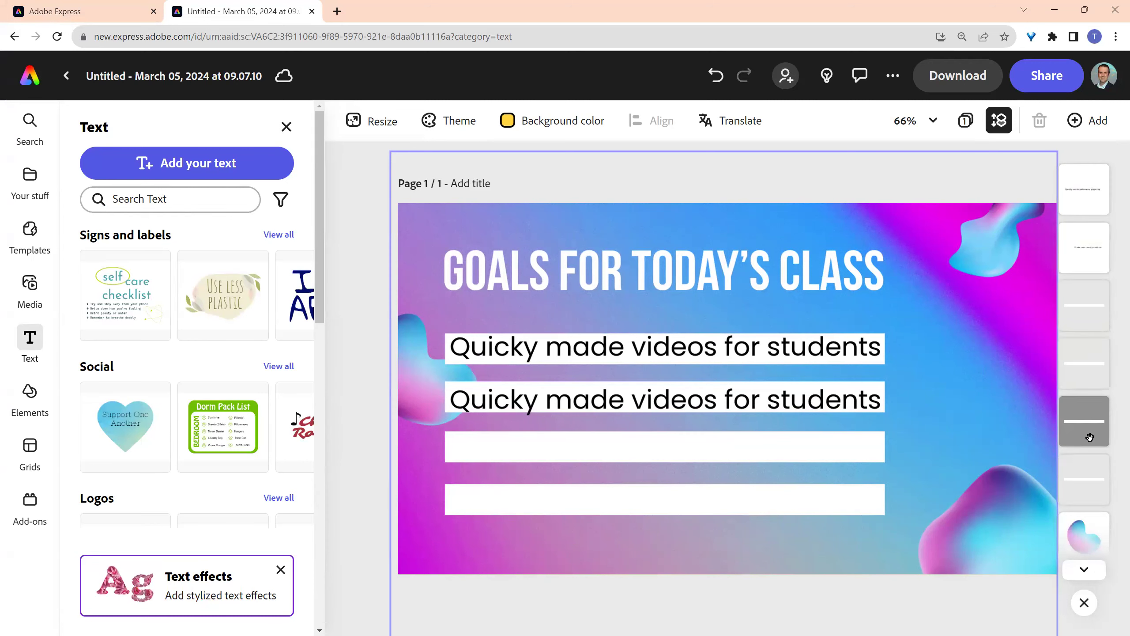
scroll(1089, 438, down, 5)
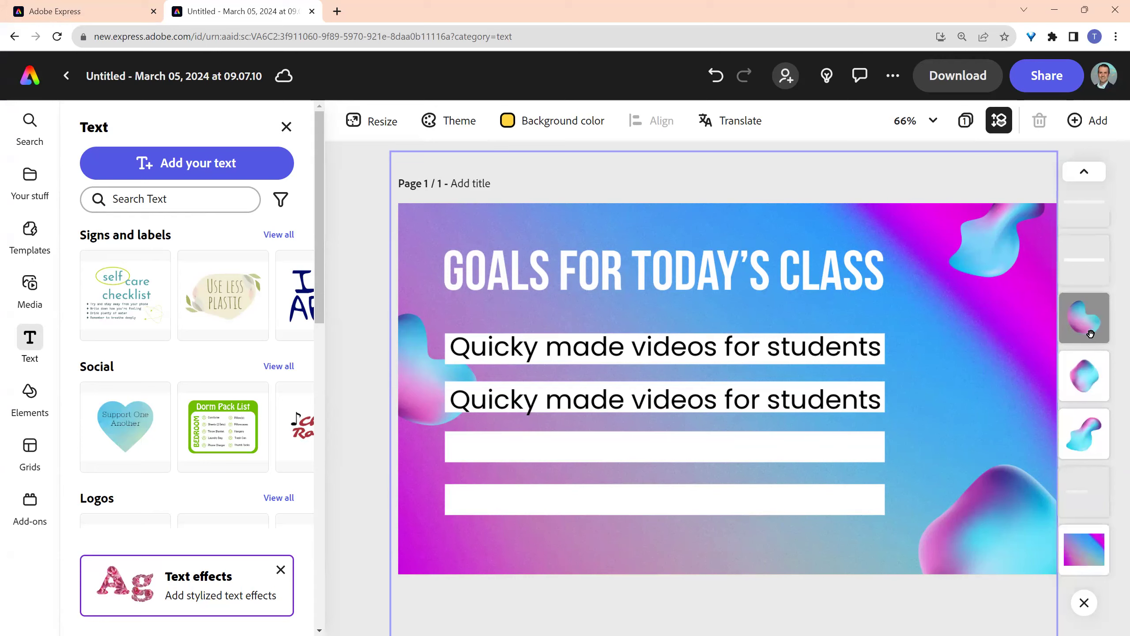
- Add the gradient blob shape and position it over the text lines
click(1091, 334)
drag(416, 392, 564, 360)
drag(1084, 326, 1092, 203)
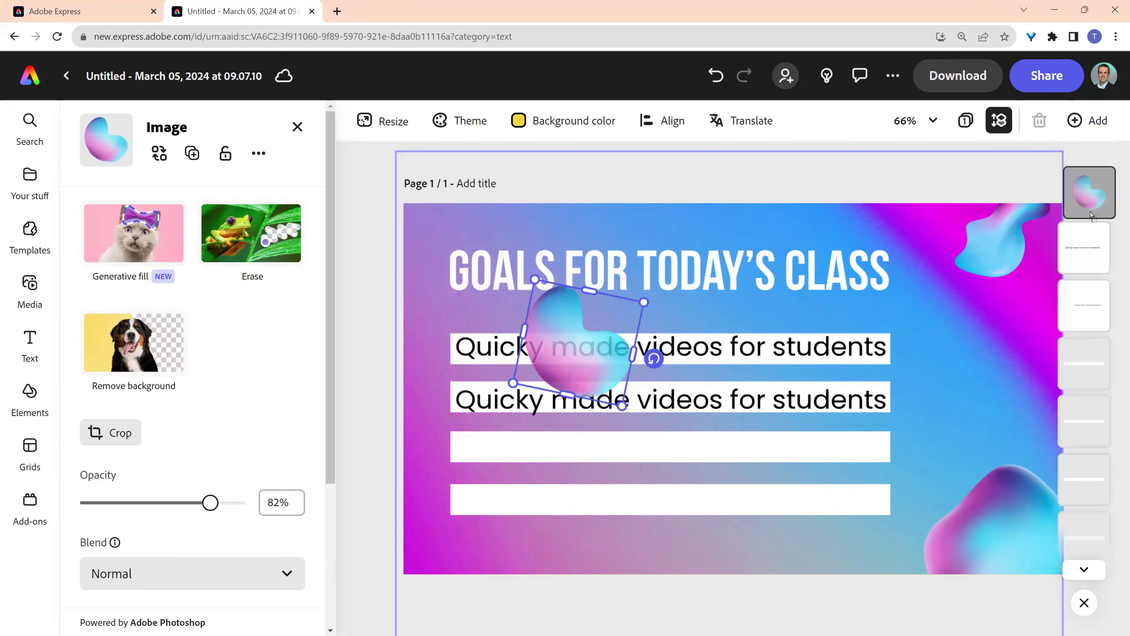
click(370, 448)
- Set the blob to 91% opacity, enlarge it, and send it behind the text lines
click(597, 374)
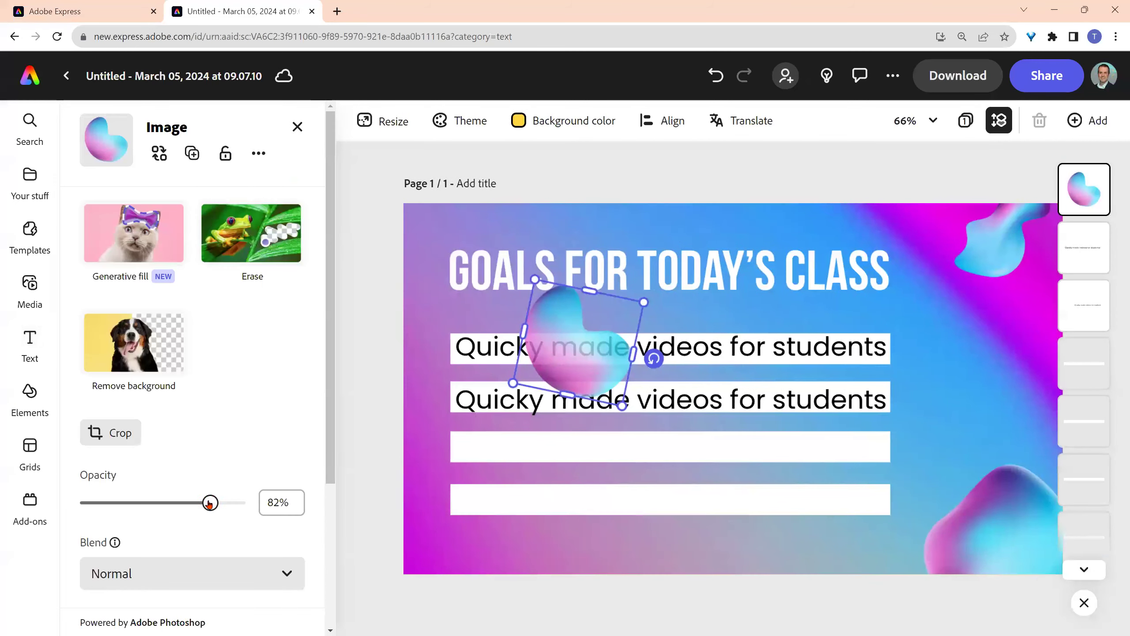
mouse_move(217, 505)
mouse_down()
mouse_move(168, 505)
mouse_move(236, 505)
mouse_up()
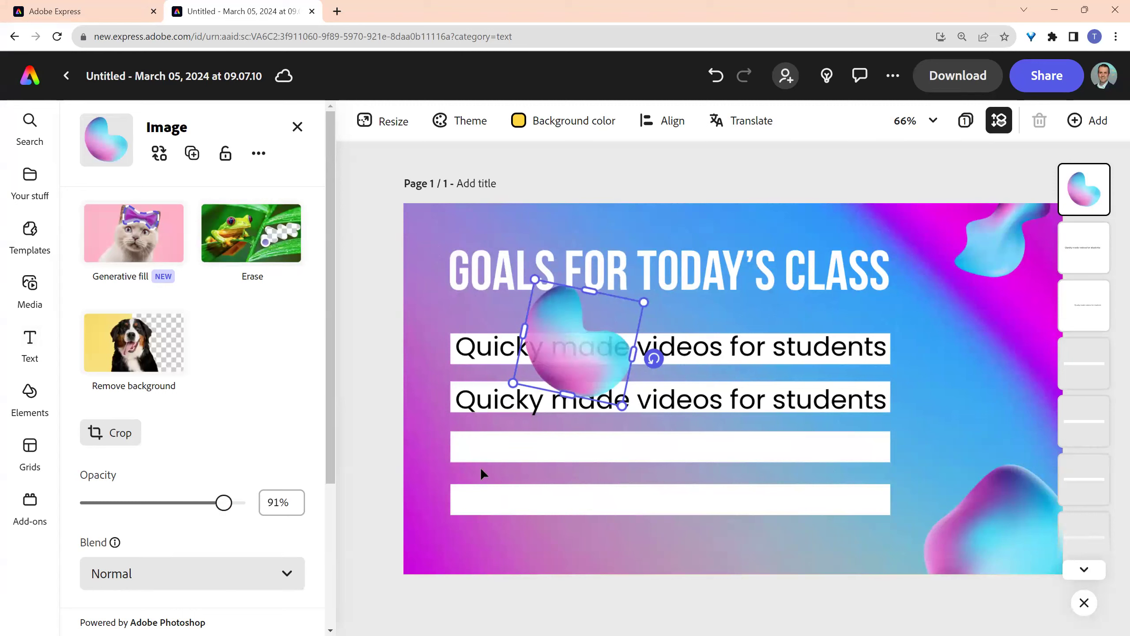
drag(622, 406, 452, 438)
drag(1100, 204, 1106, 374)
click(362, 230)
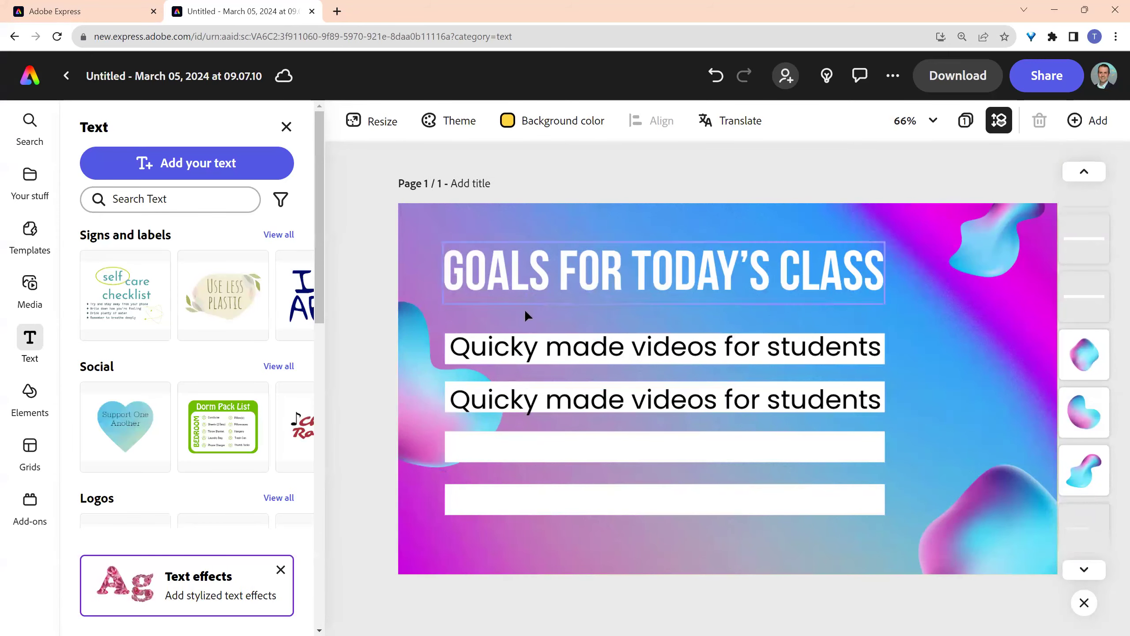
- Insert the missing 'l' into 'Quicky' on both the first and second text lines
click(524, 350)
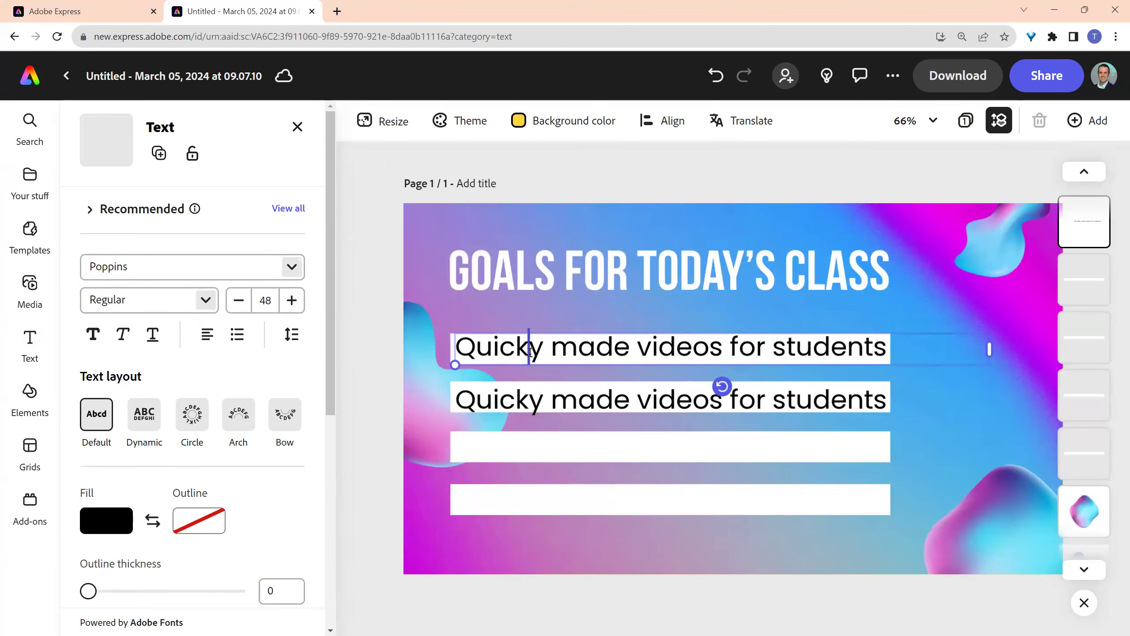
text(l)
click(525, 403)
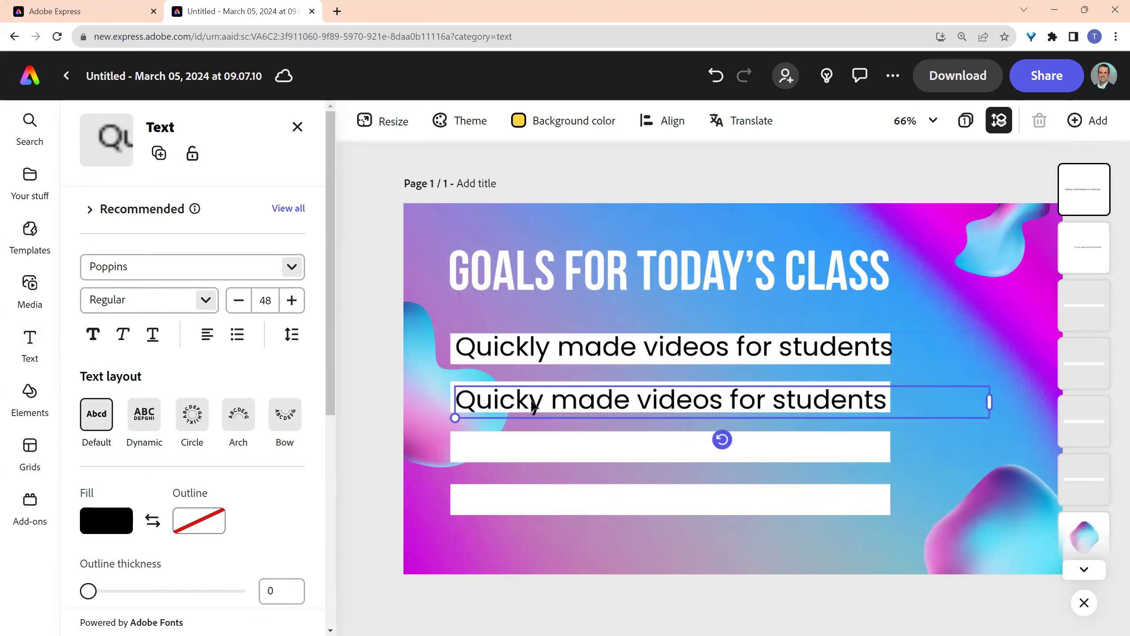
double_click(531, 401)
click(532, 400)
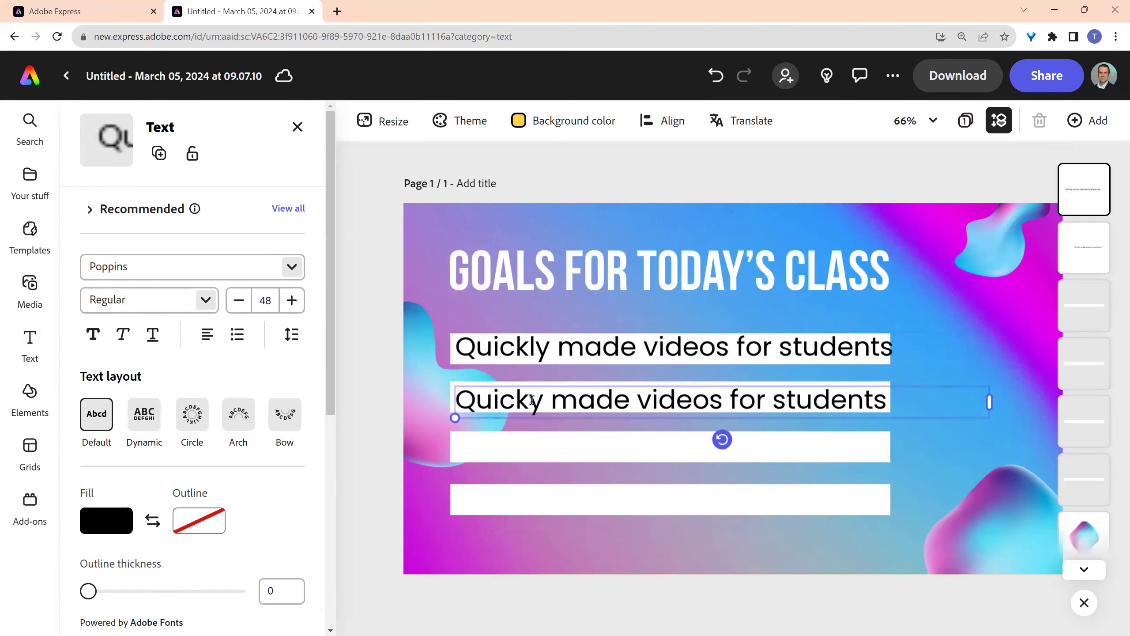
text(l)
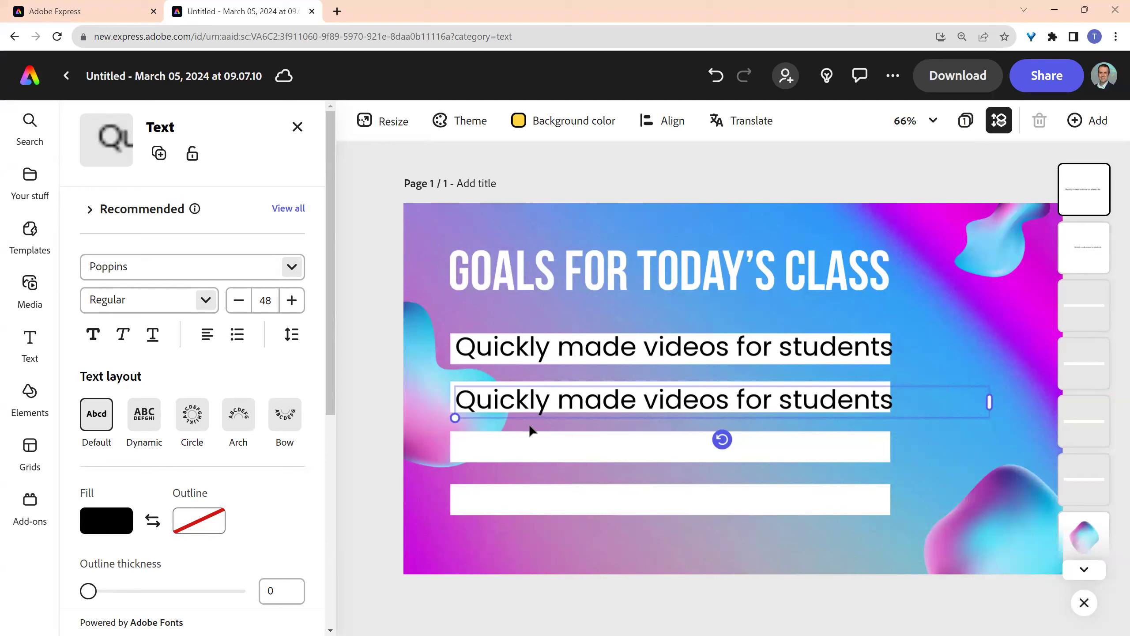
key(Escape)
click(383, 400)
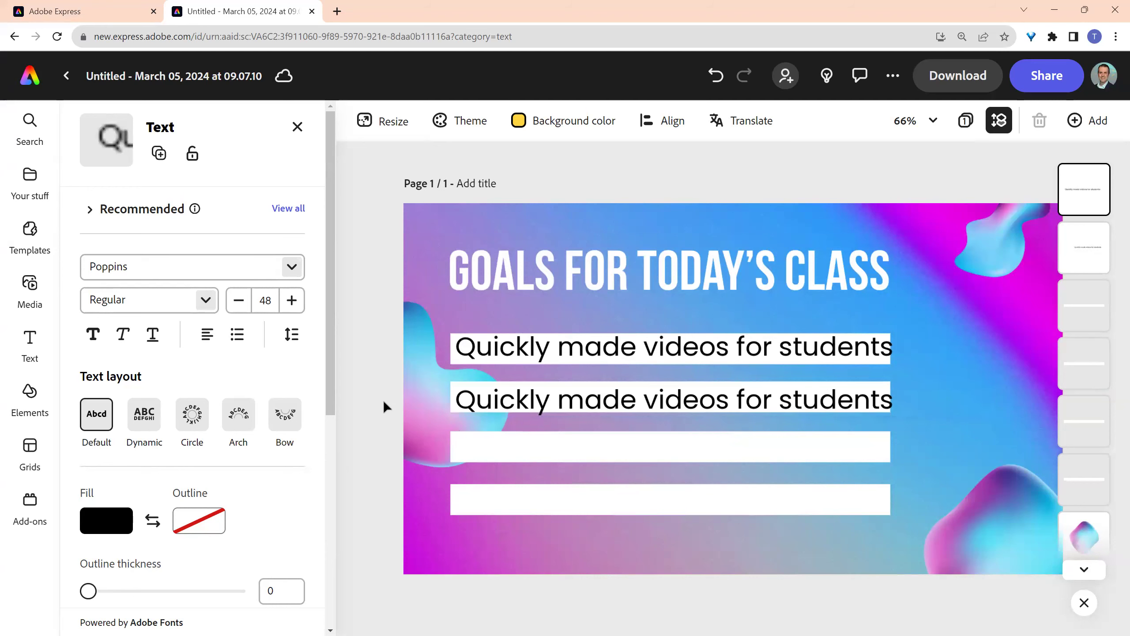
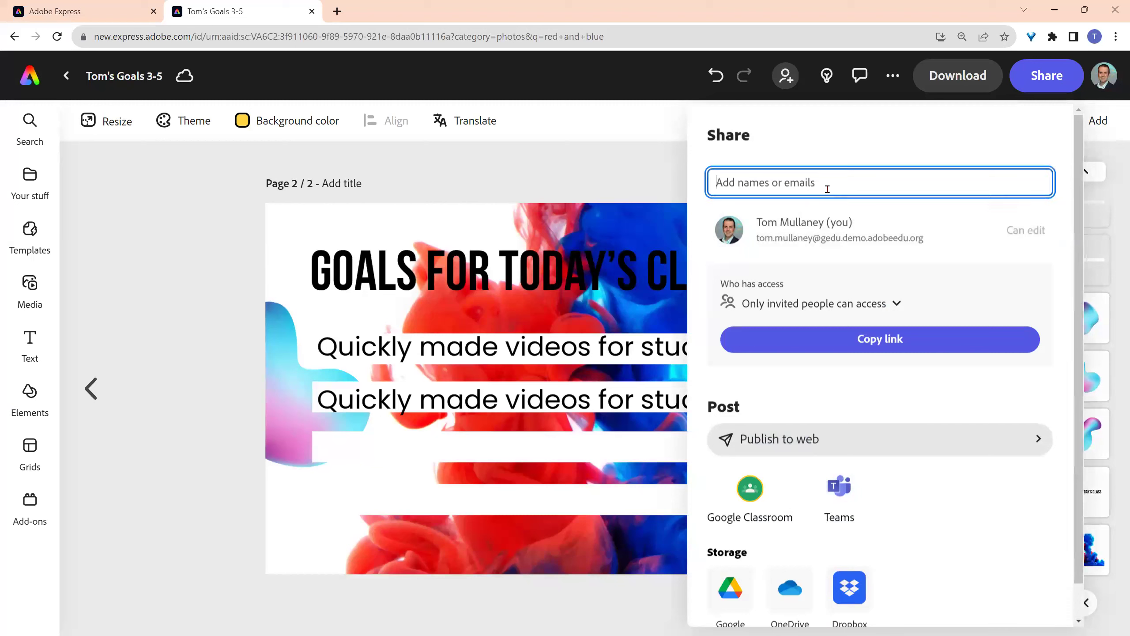
- Invite the collaborator's e-mail account with Can edit access and the note 'Please edit.'
text(mistermullaney)
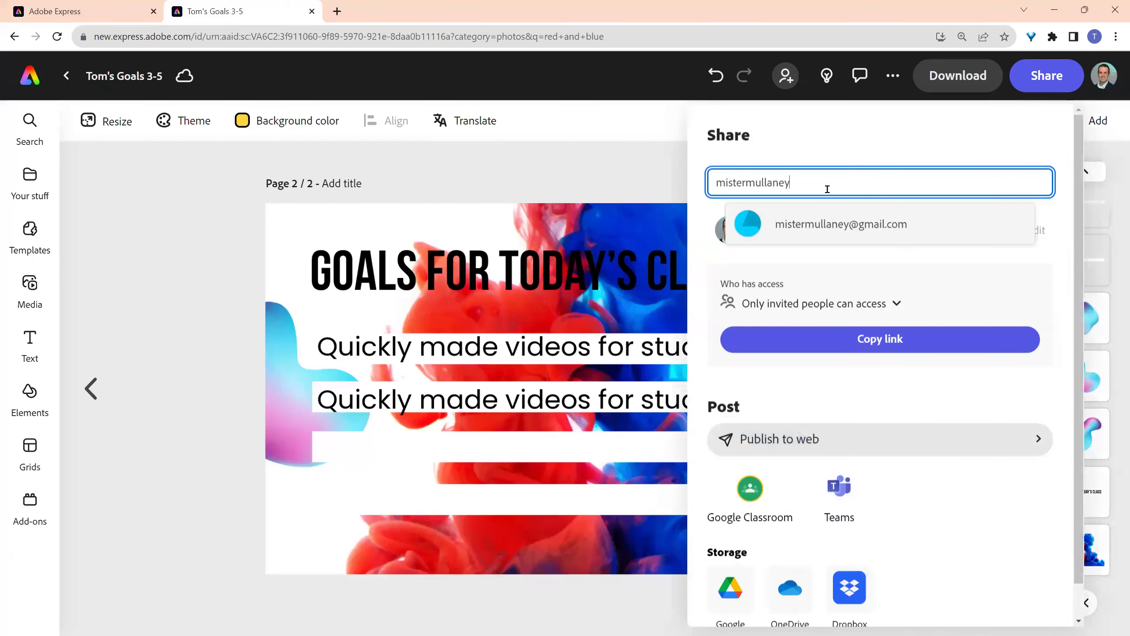
click(828, 220)
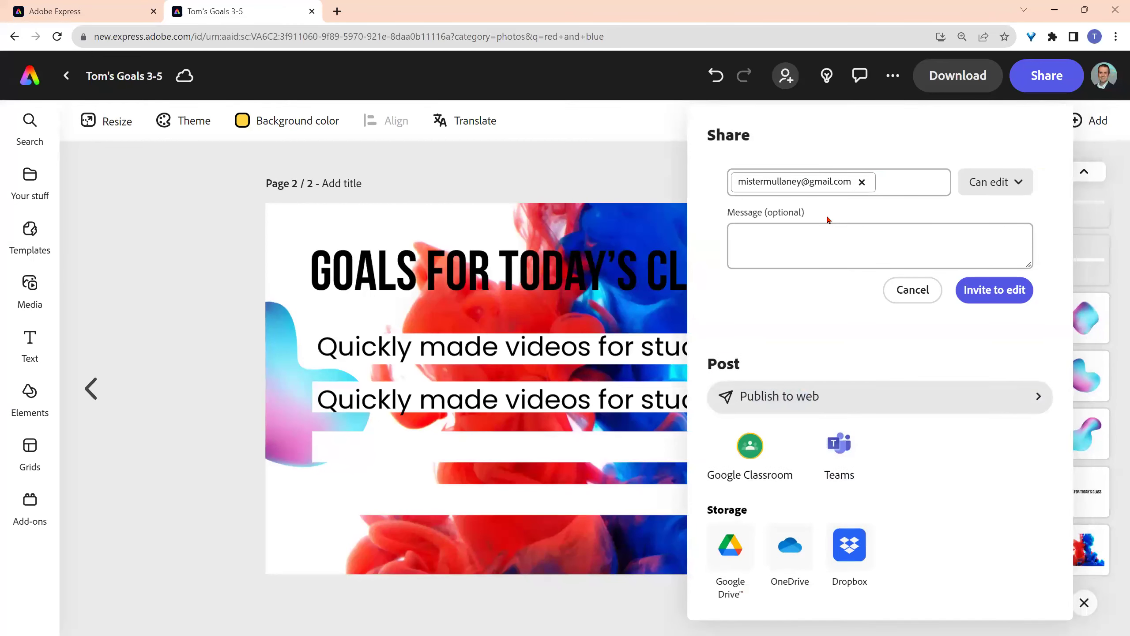
click(997, 189)
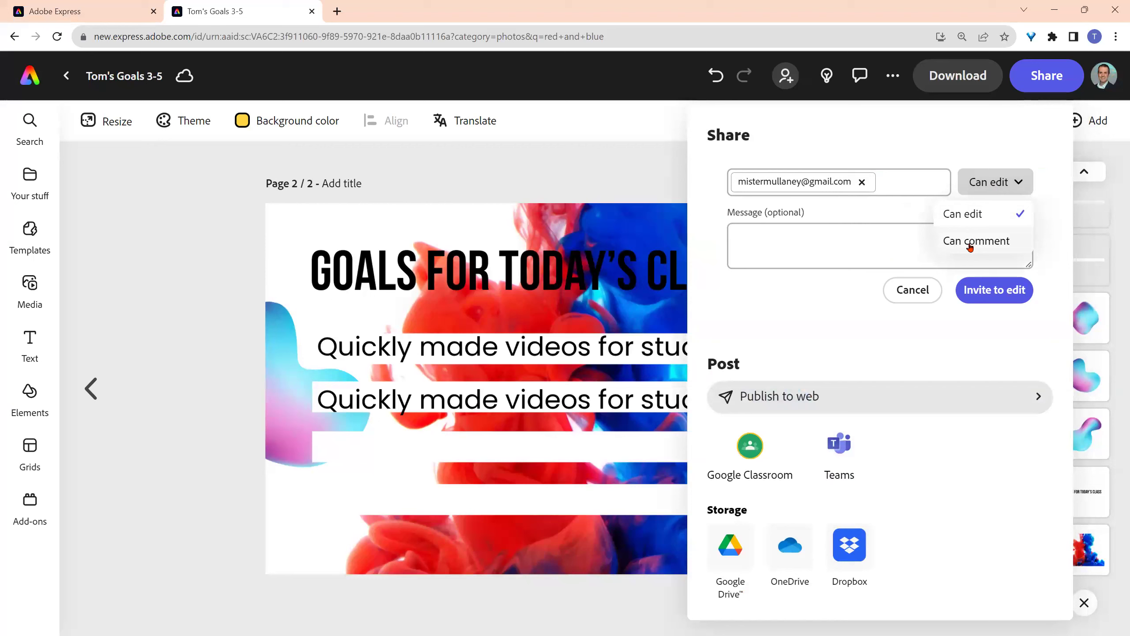
click(975, 217)
click(879, 243)
text(Please)
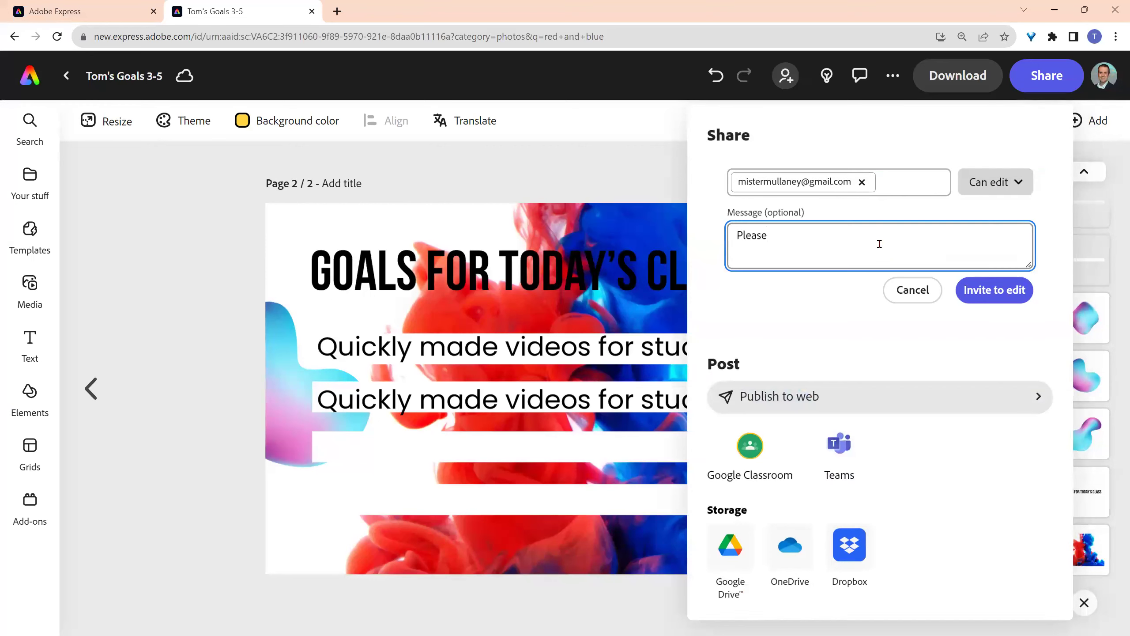
text( edit.)
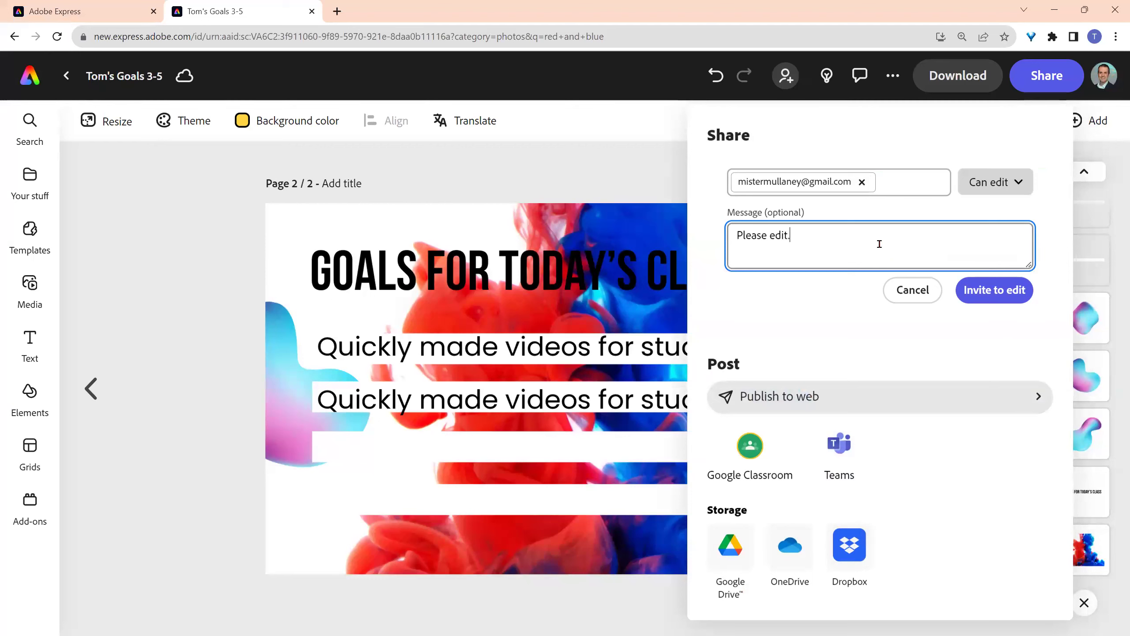
click(1001, 300)
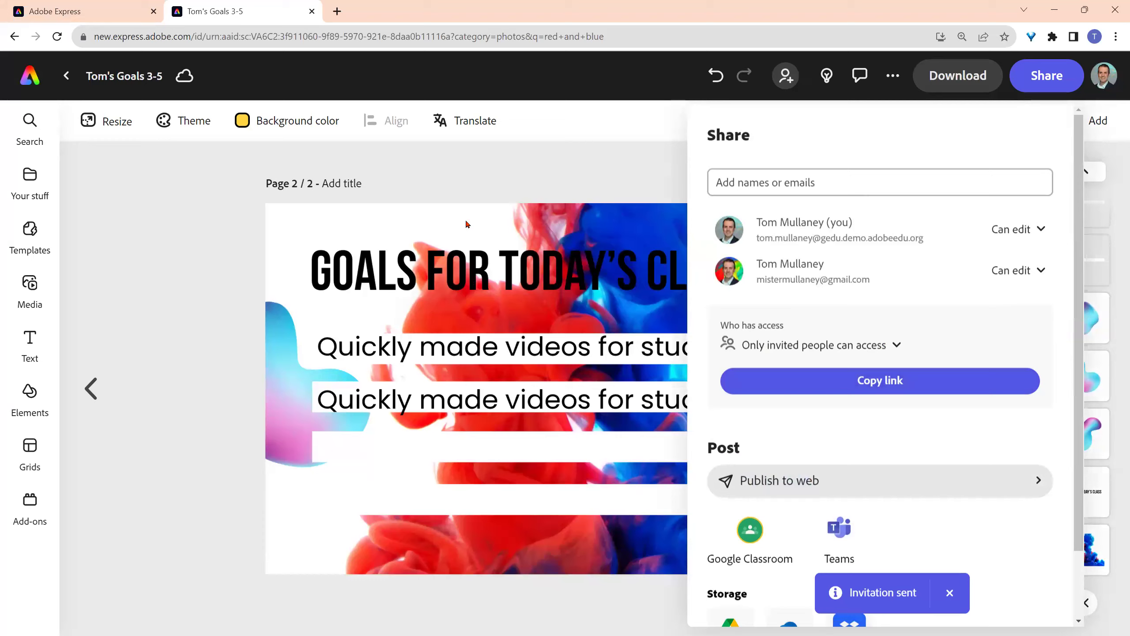
click(571, 219)
- Select the GOALS FOR TODAY'S CLASS title and bring up its text Shape options
click(793, 233)
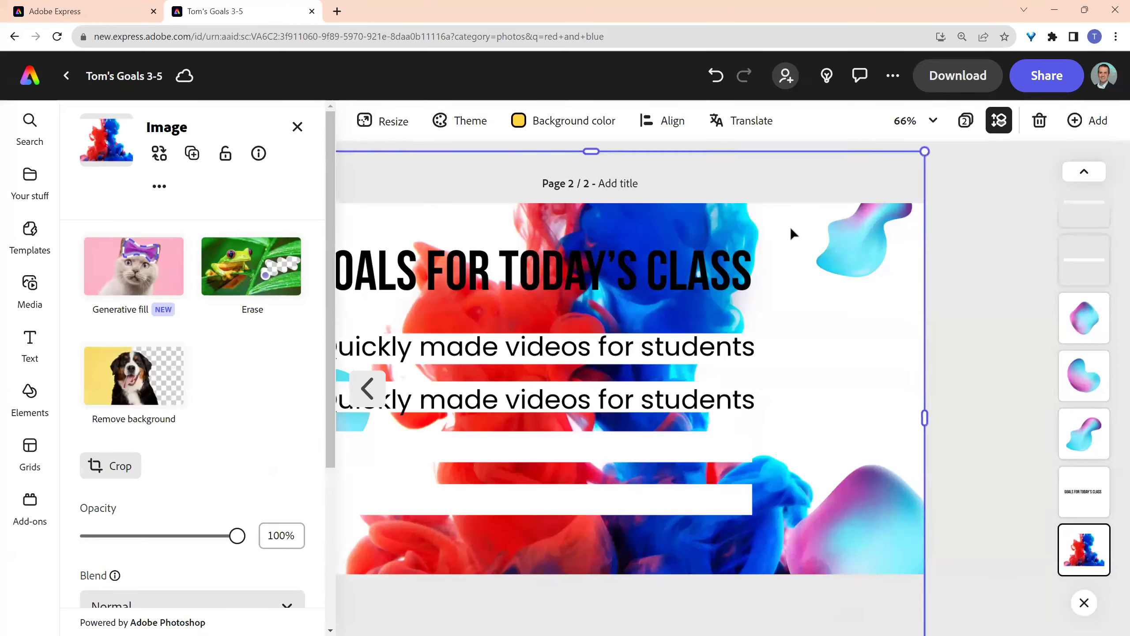
double_click(708, 276)
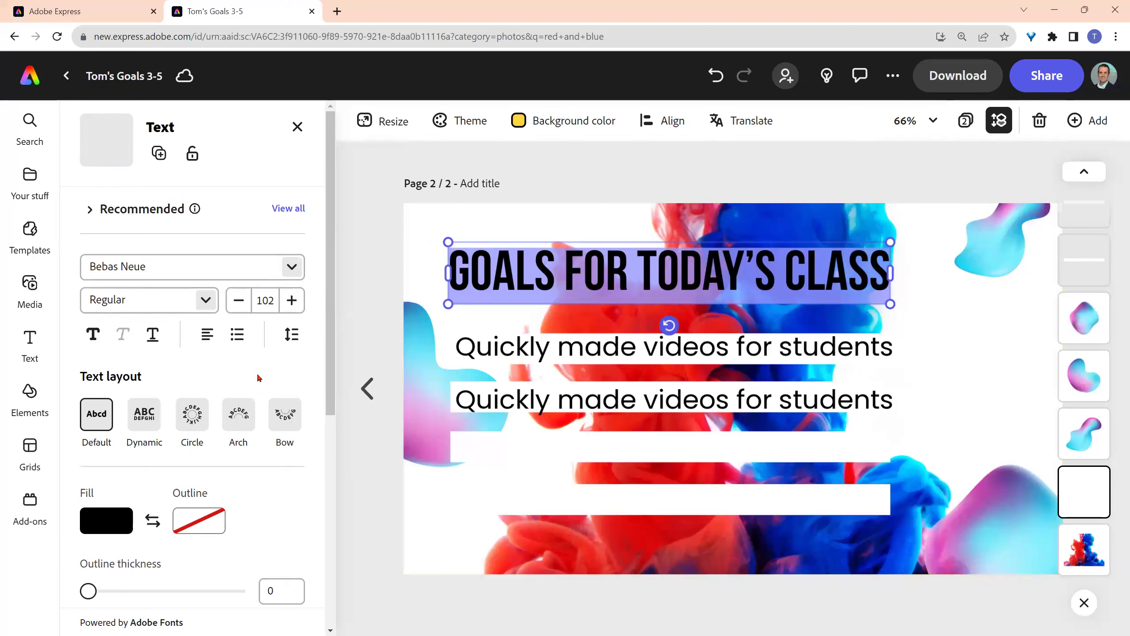
scroll(257, 379, down, 6)
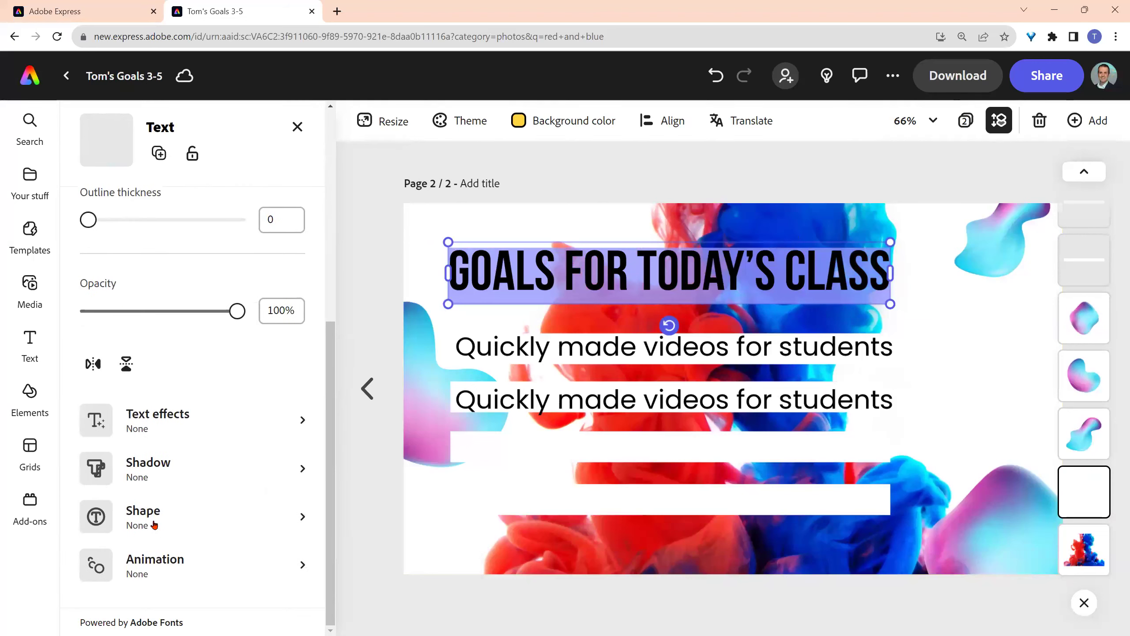
click(153, 522)
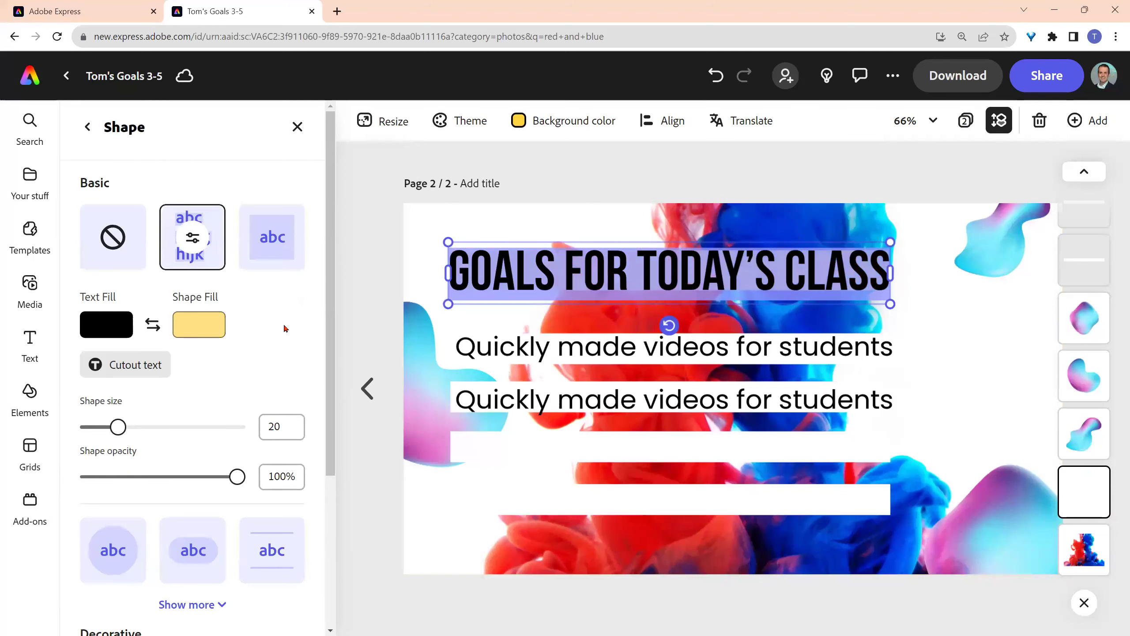
- Apply the yellow brush-stroke basic shape behind the title, then deselect it
scroll(255, 328, down, 1)
scroll(255, 328, up, 1)
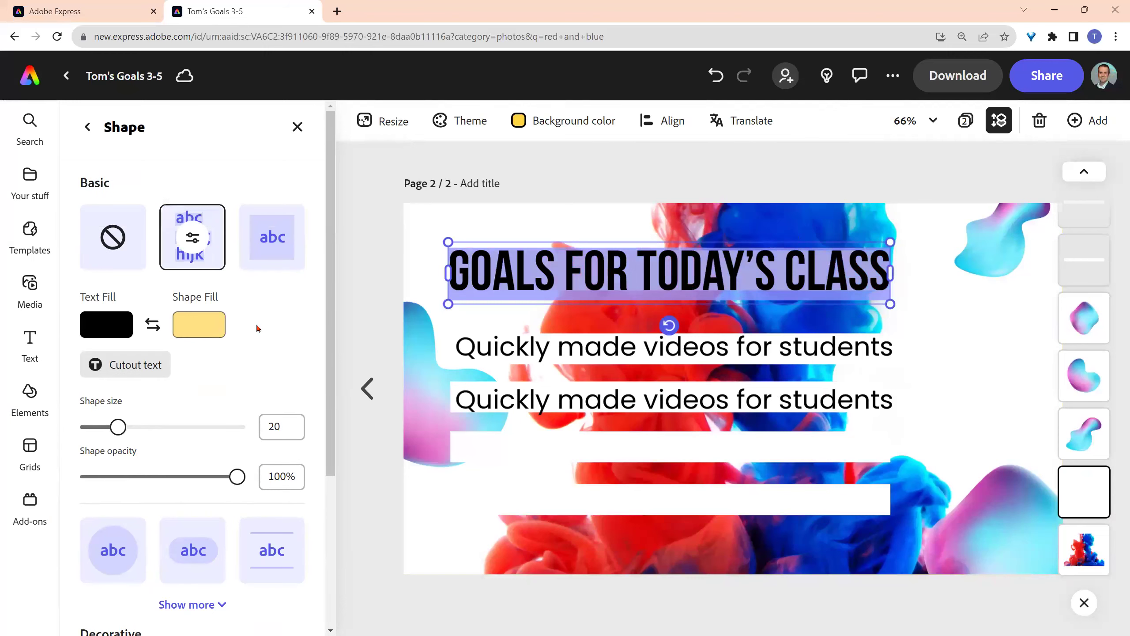
click(195, 241)
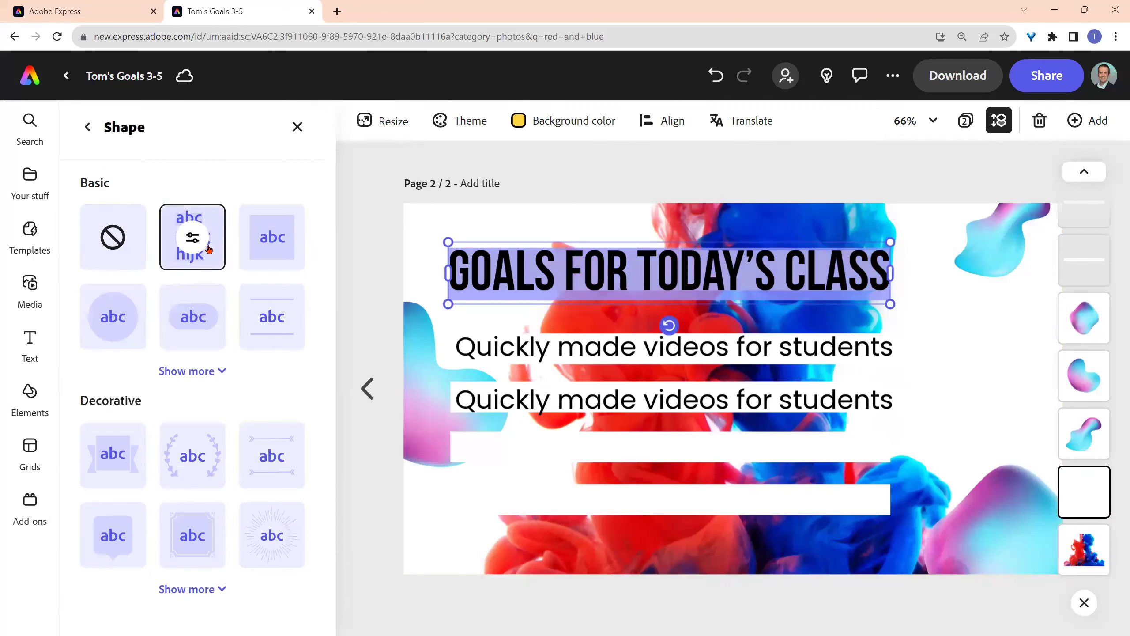
click(208, 592)
scroll(257, 401, down, 4)
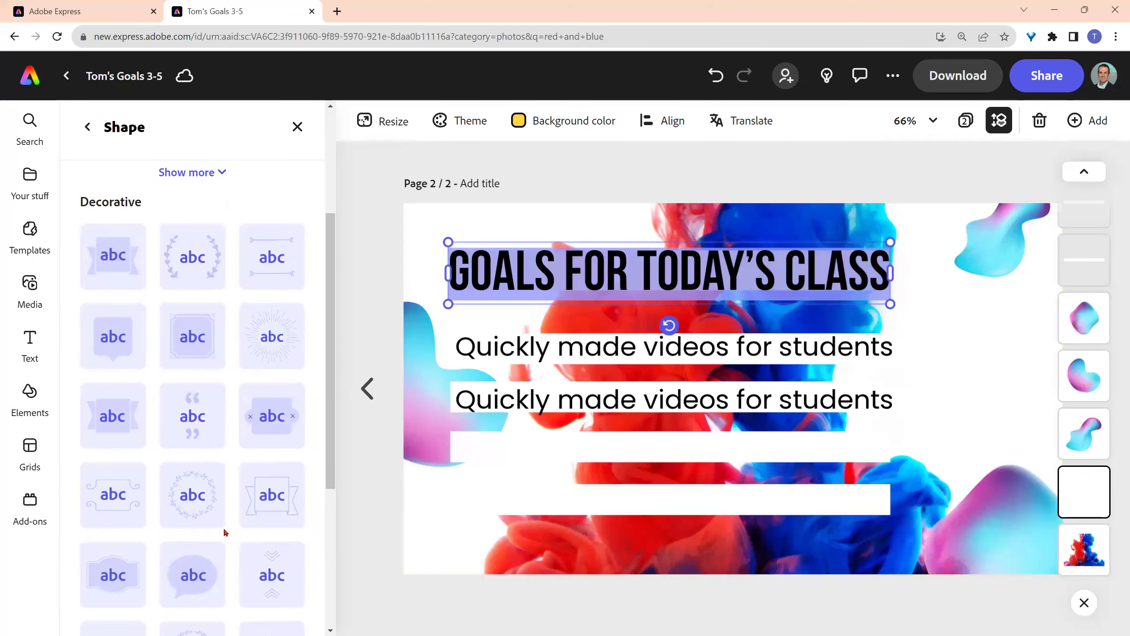
scroll(225, 533, down, 5)
click(213, 598)
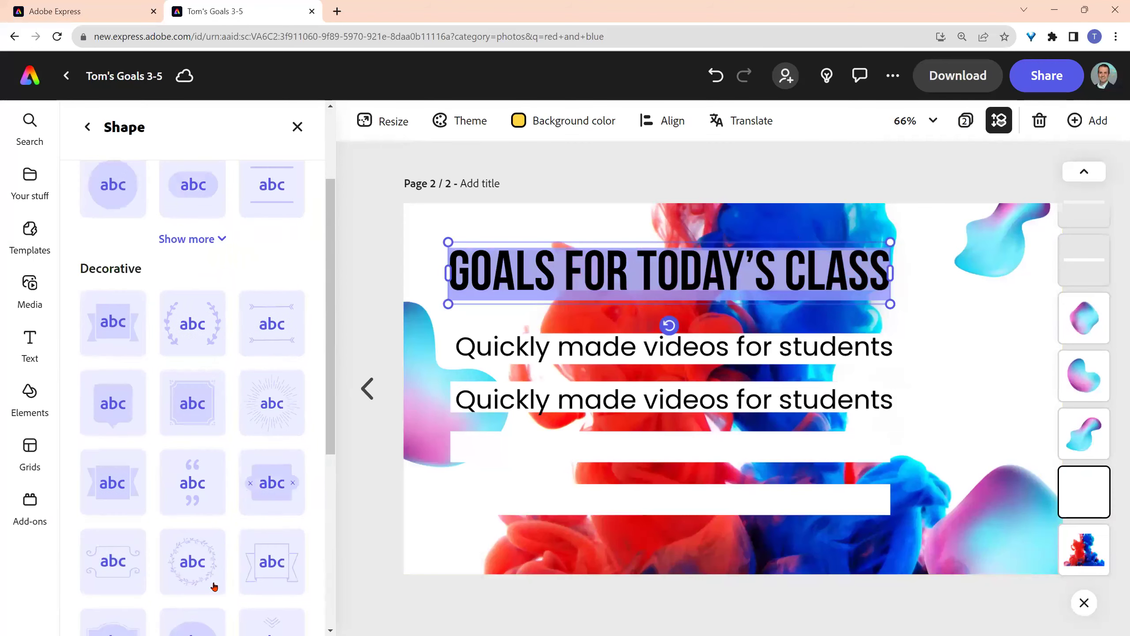
click(218, 372)
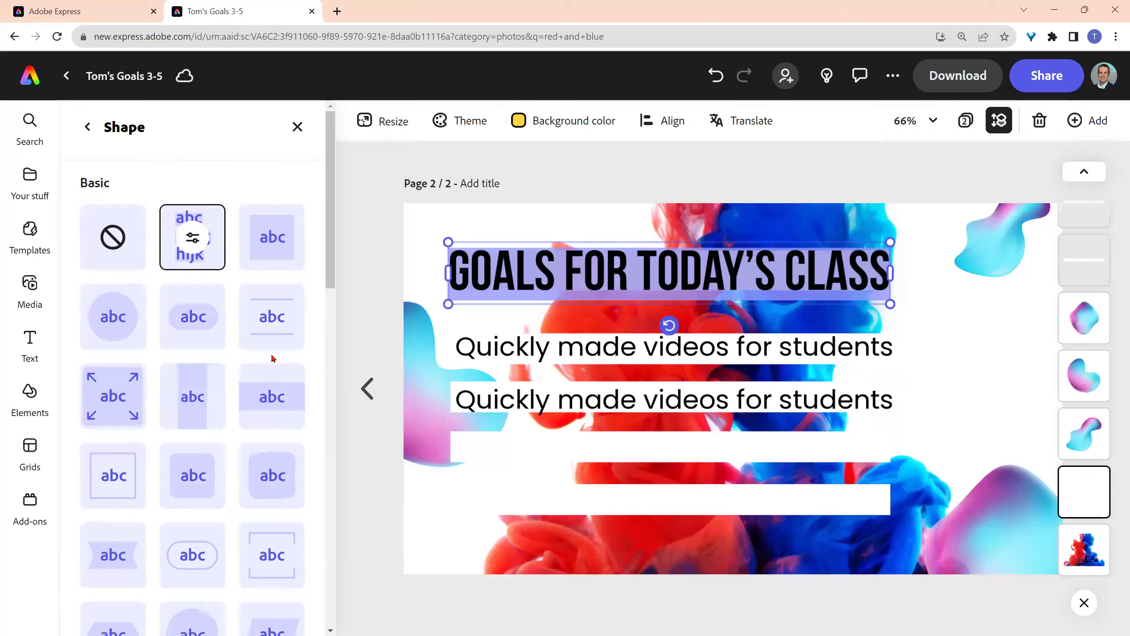
click(272, 475)
click(391, 328)
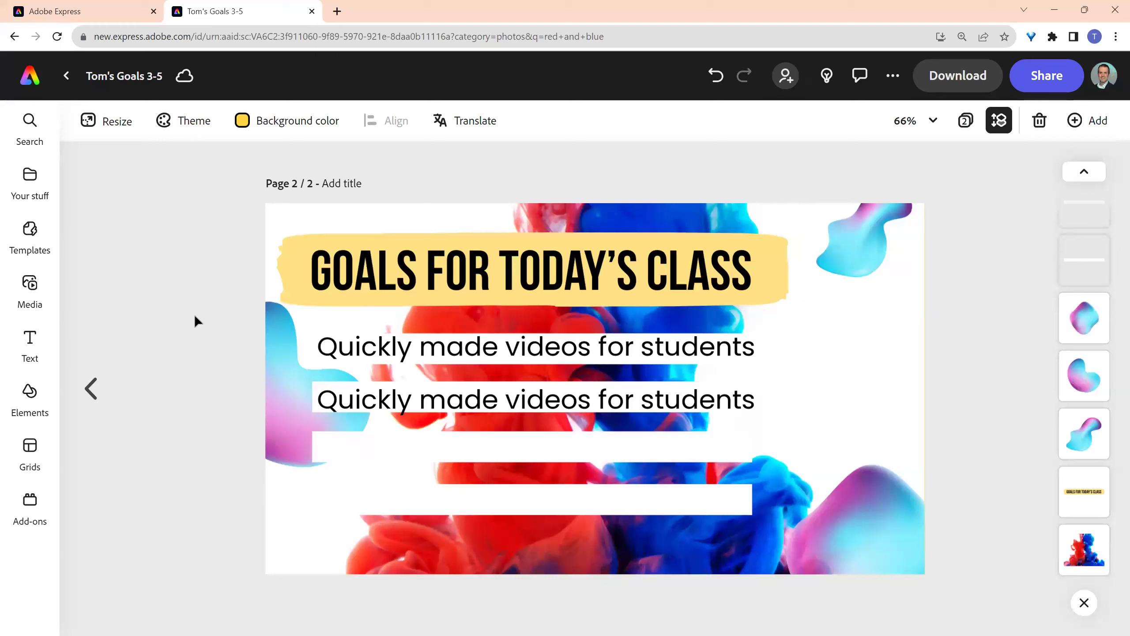
- Start a page 2 comment mentioning the collaborator with the text 'Please change this'
click(865, 299)
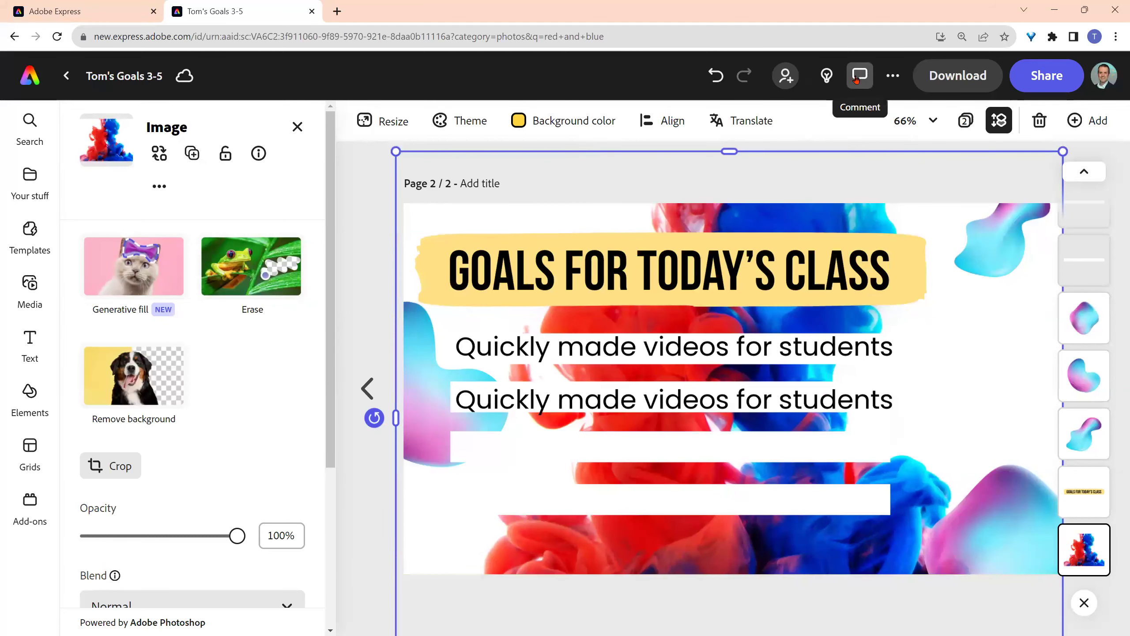
click(858, 76)
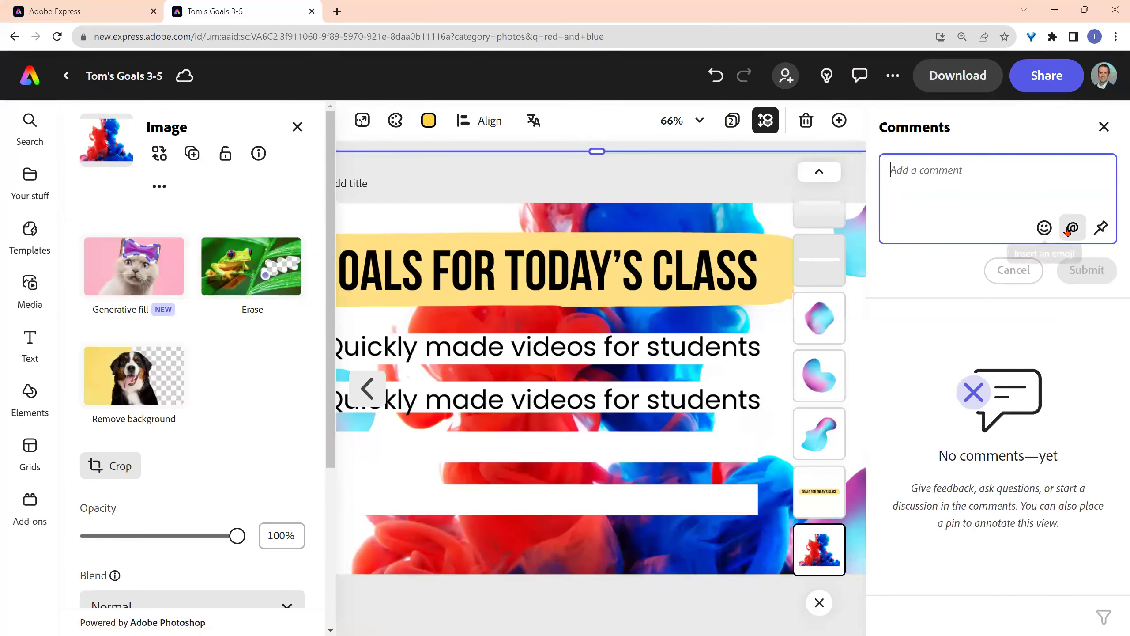
click(1073, 227)
text(tom mul)
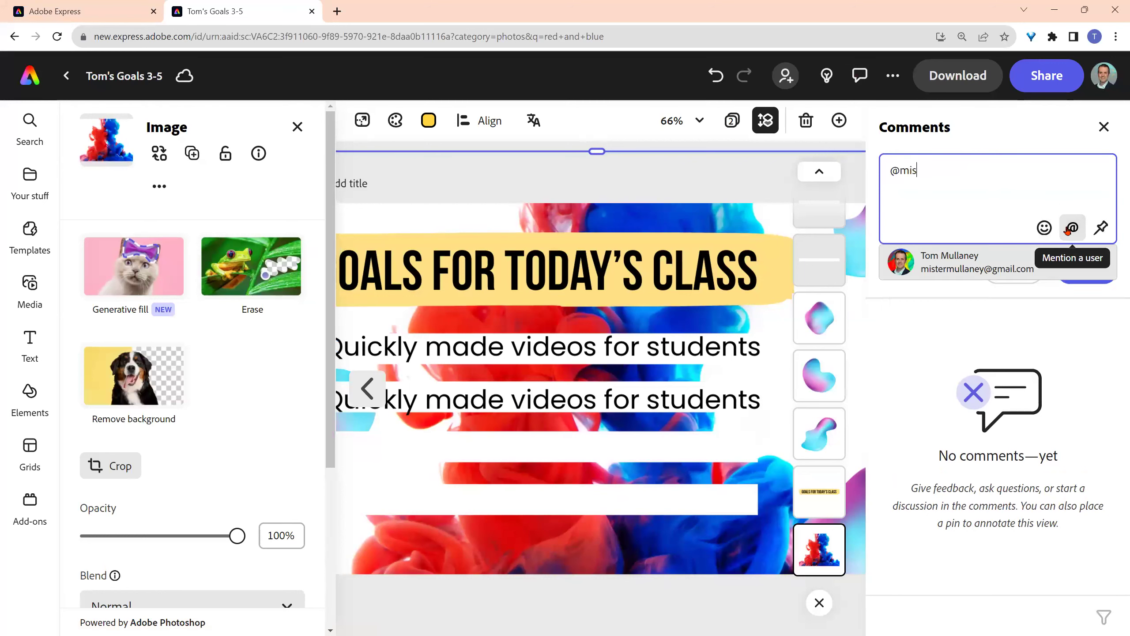
key(Return)
text(Please change this)
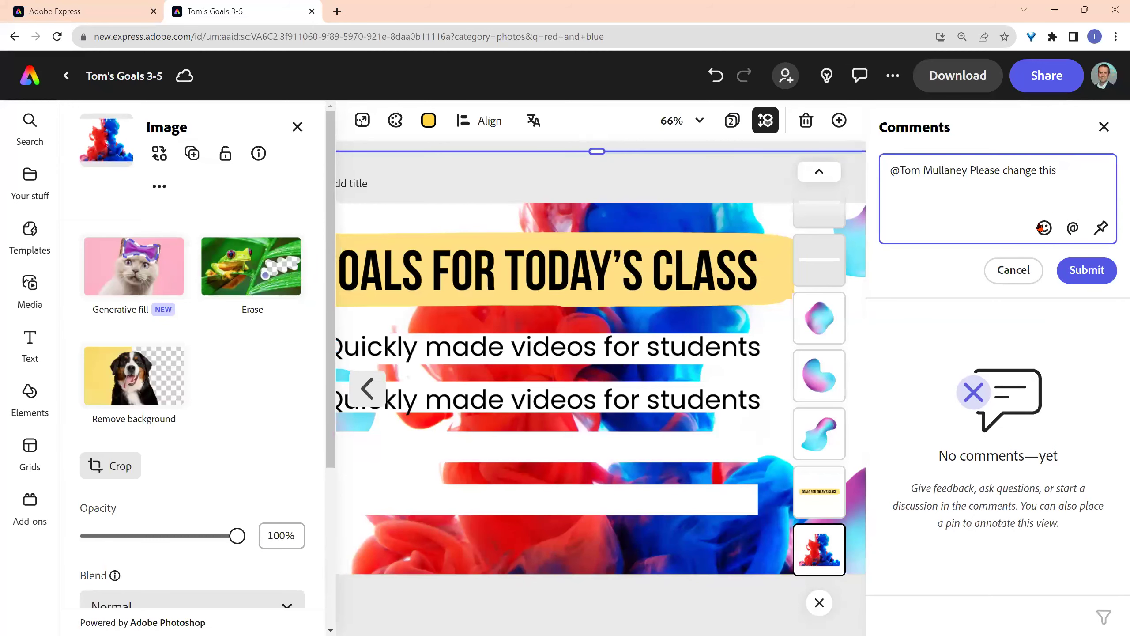
- Add the framed-picture emoji, pin the comment on the slide, and post it
click(1044, 228)
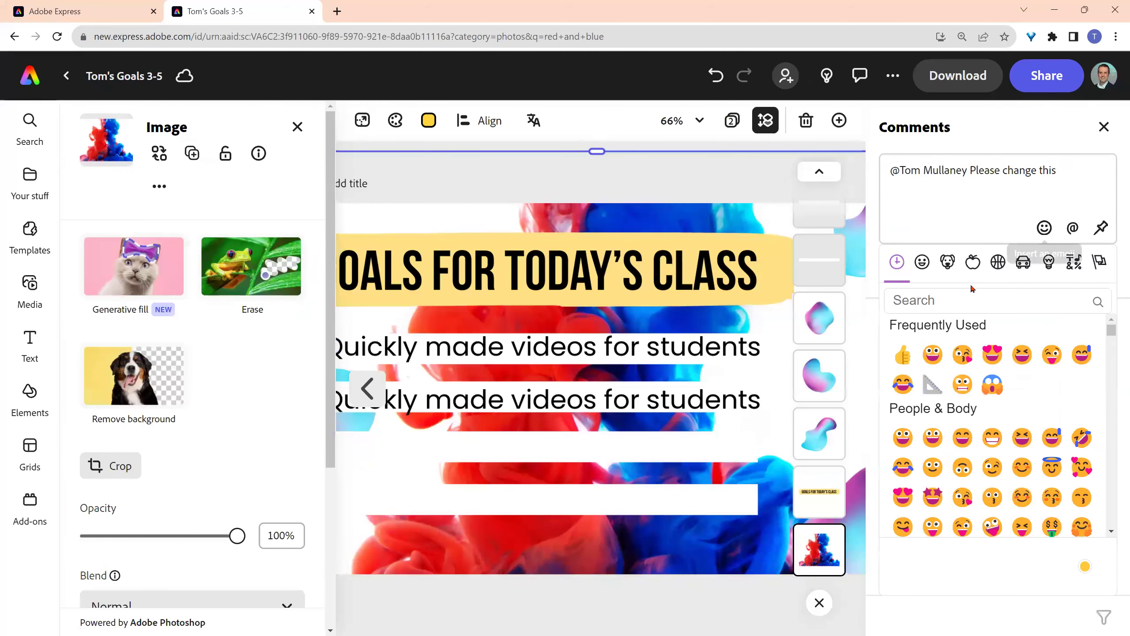
text(image)
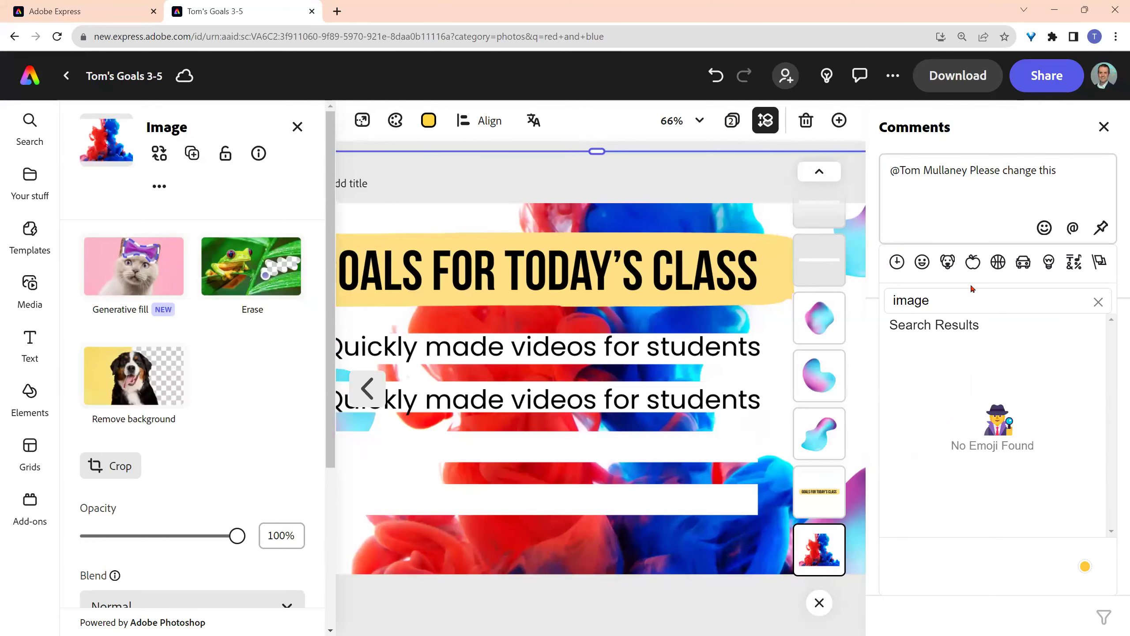
key(BackSpace)
key(BackSpace)
key(BackSpace)
key(BackSpace)
key(BackSpace)
text(p)
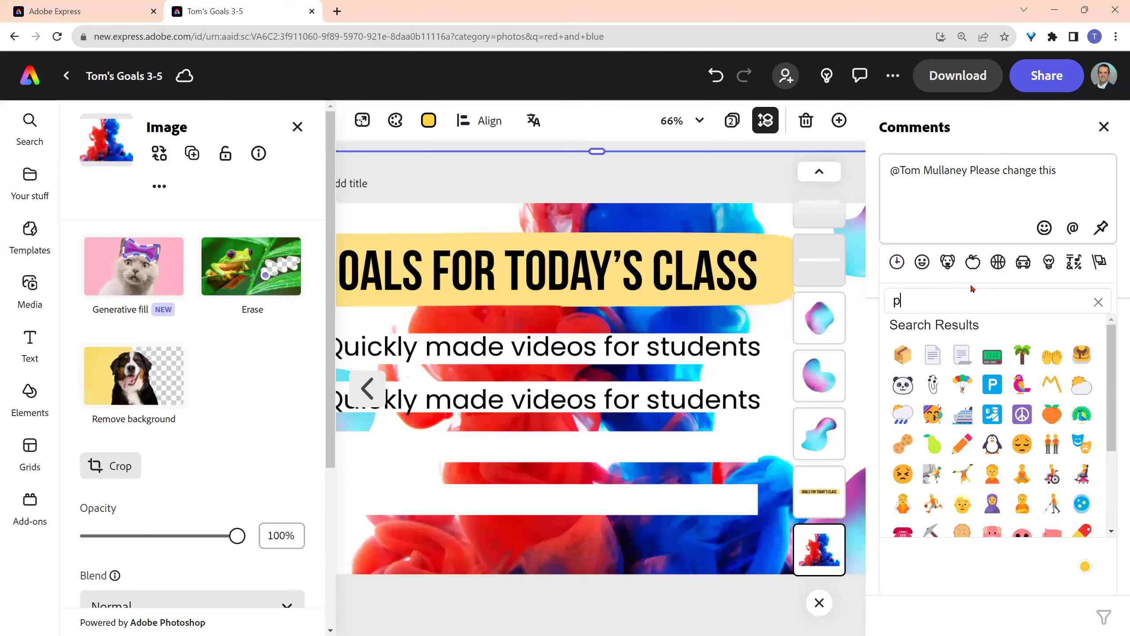
text(icture)
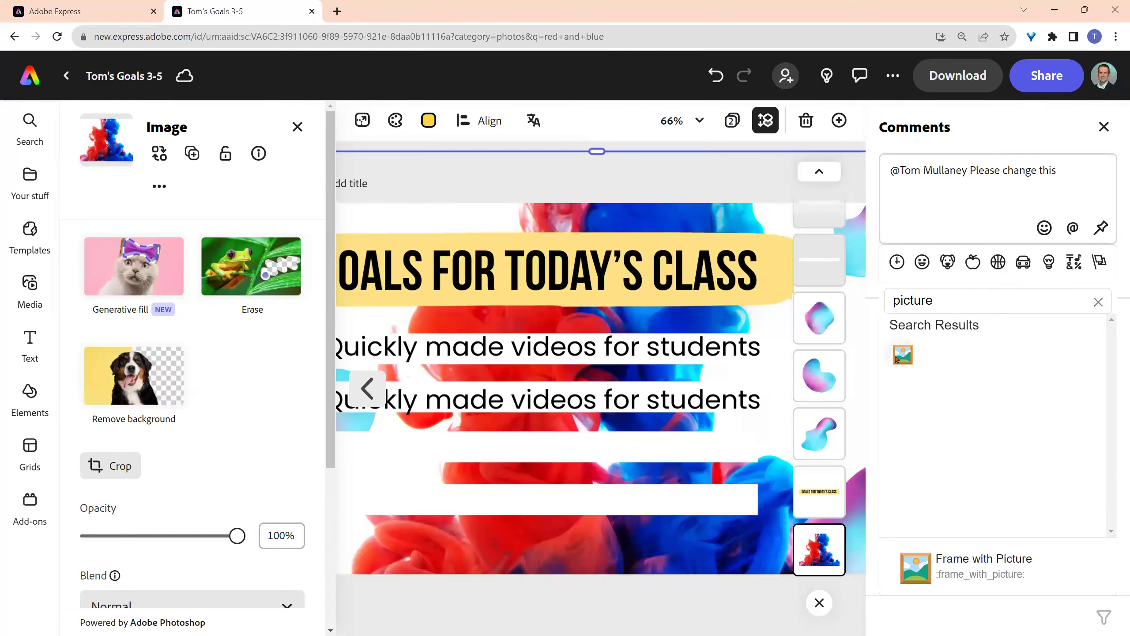
click(903, 355)
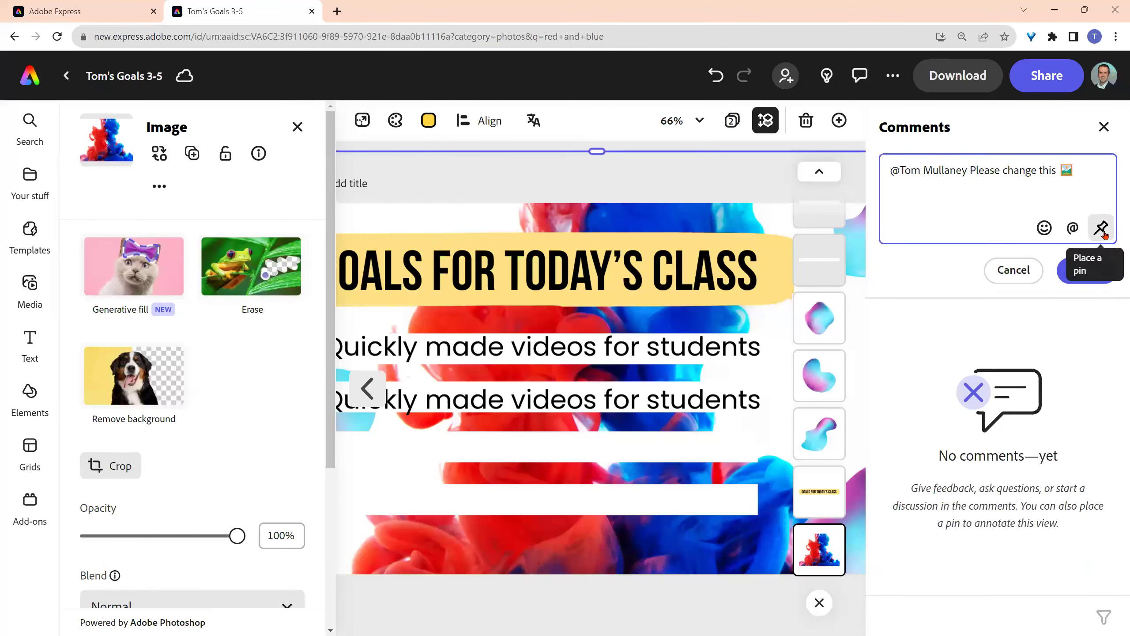
click(1106, 235)
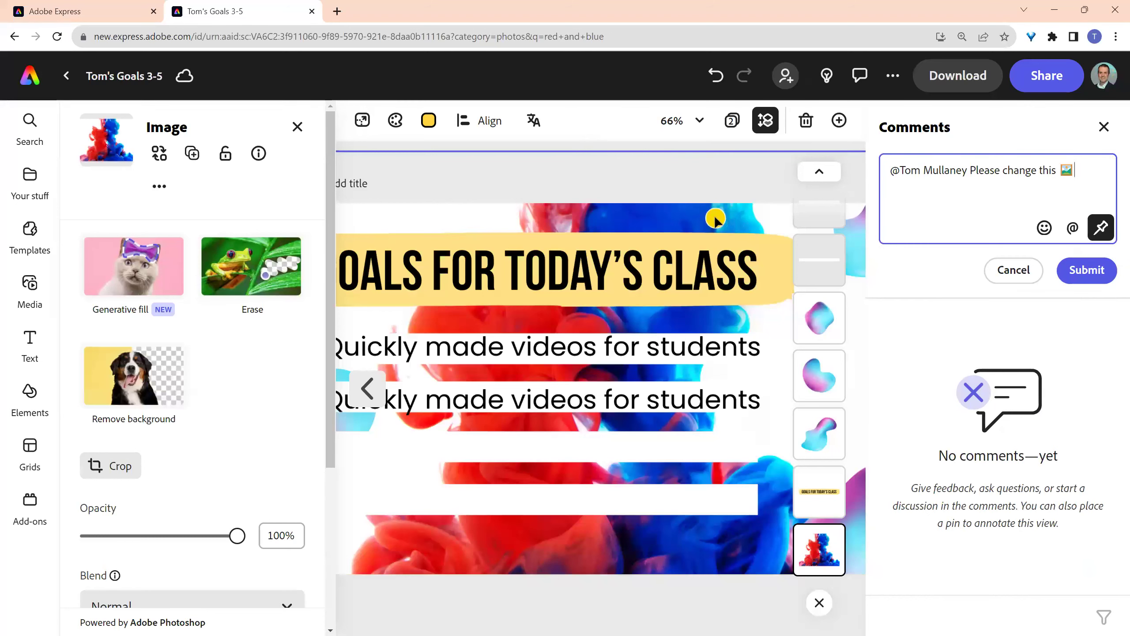
click(1067, 275)
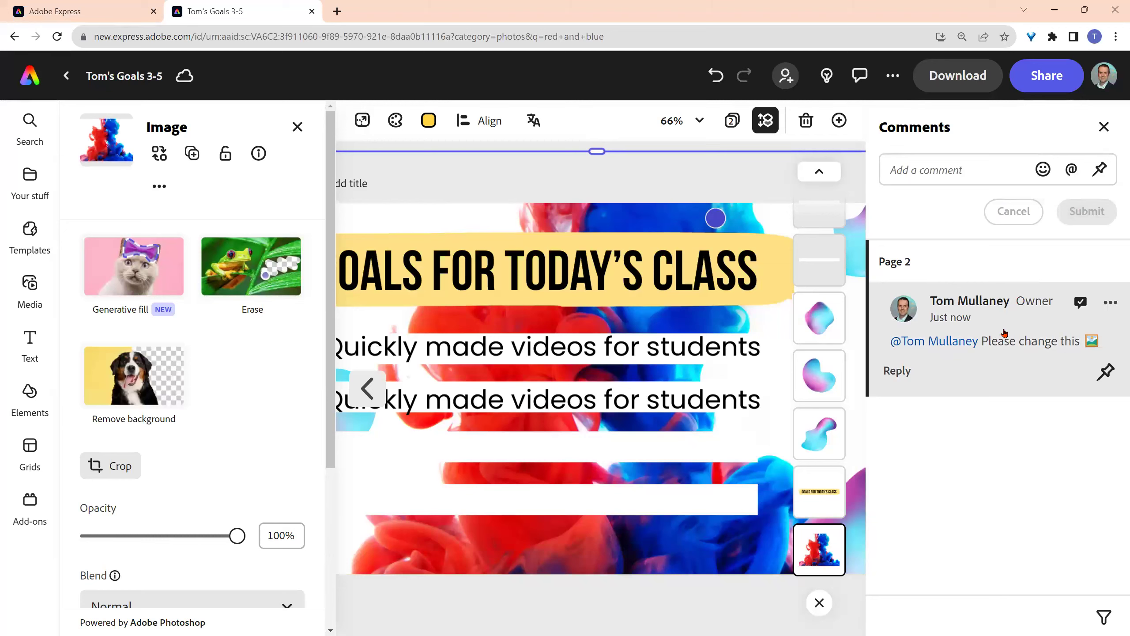
click(86, 15)
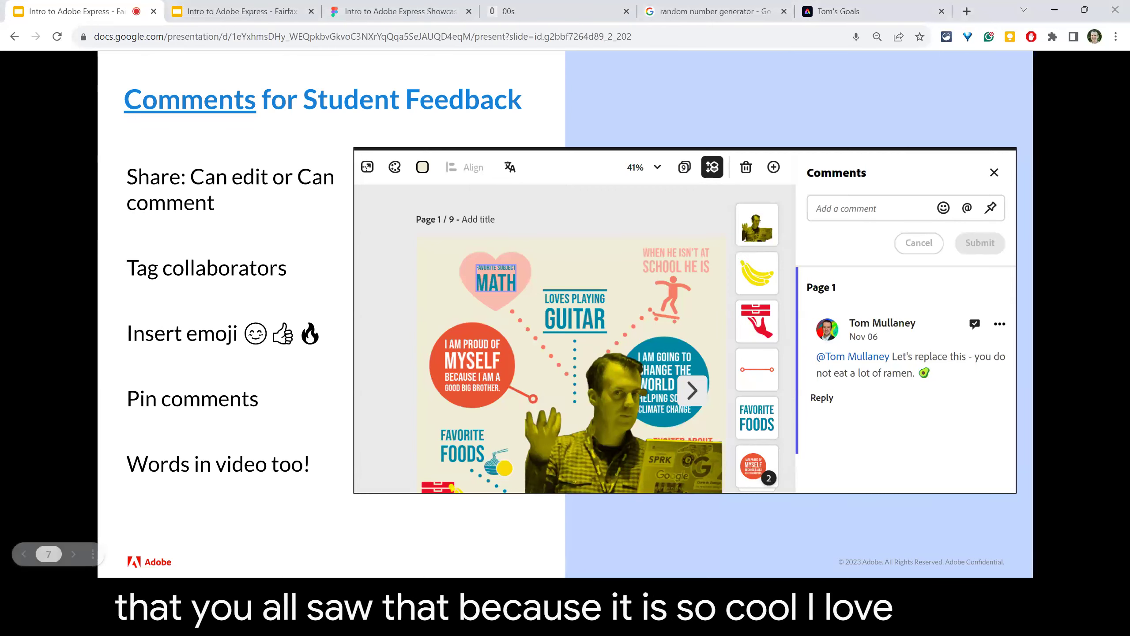
- Advance the slideshow to the Representing information visually slide
key(Right)
key(Right)
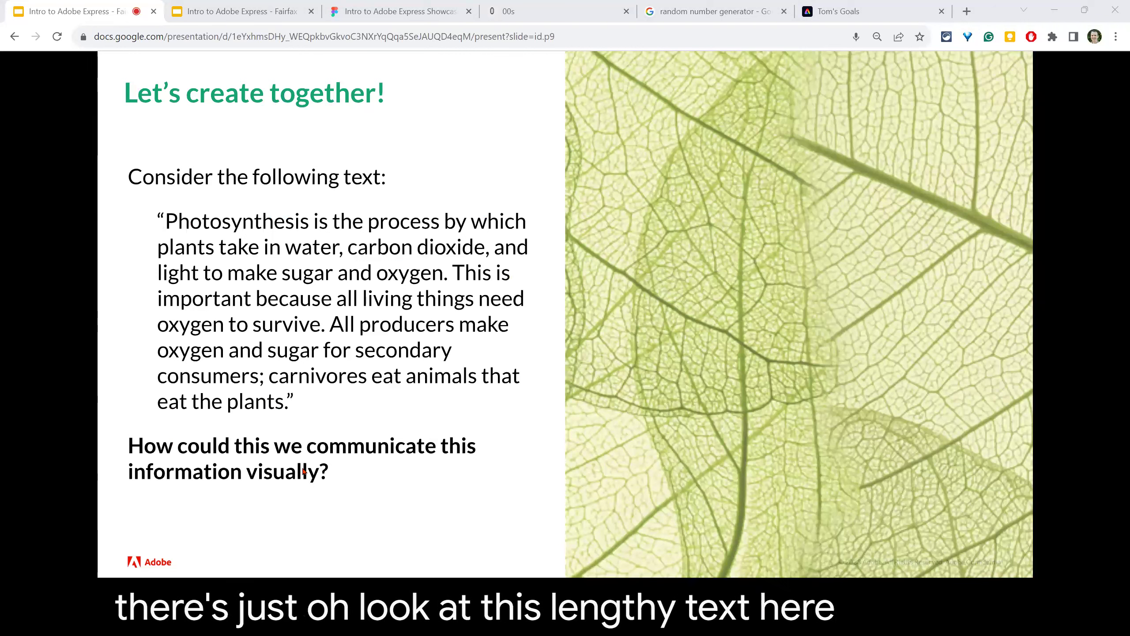
key(Right)
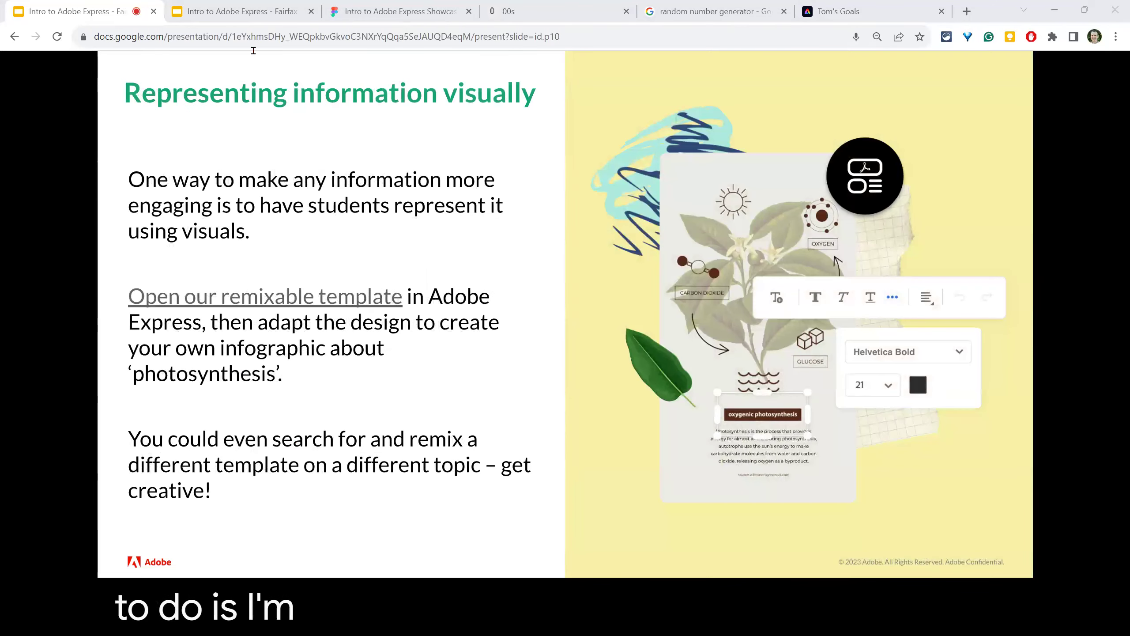
- Copy the 'Open our remixable template' link from slide 10 of the class deck
click(255, 18)
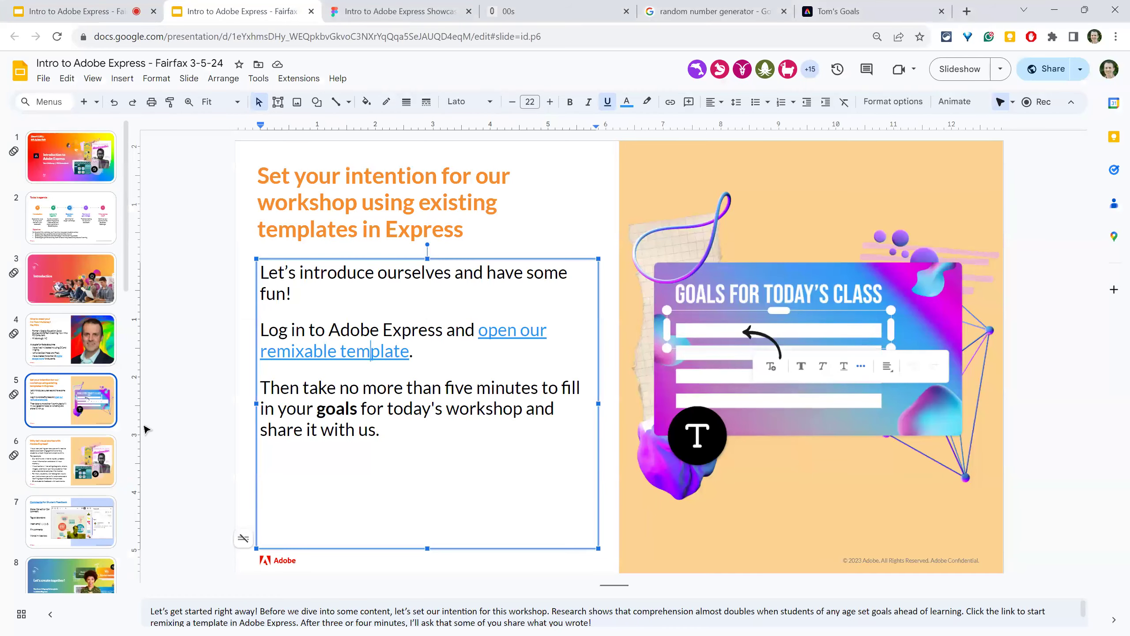
key(Down)
click(54, 466)
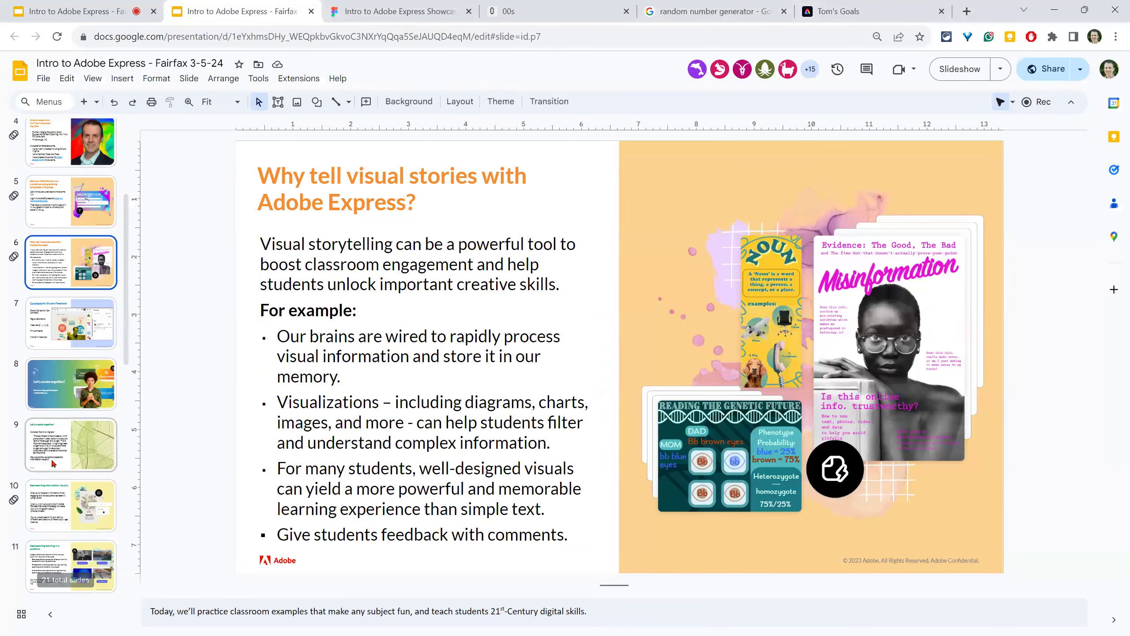
click(52, 519)
click(351, 342)
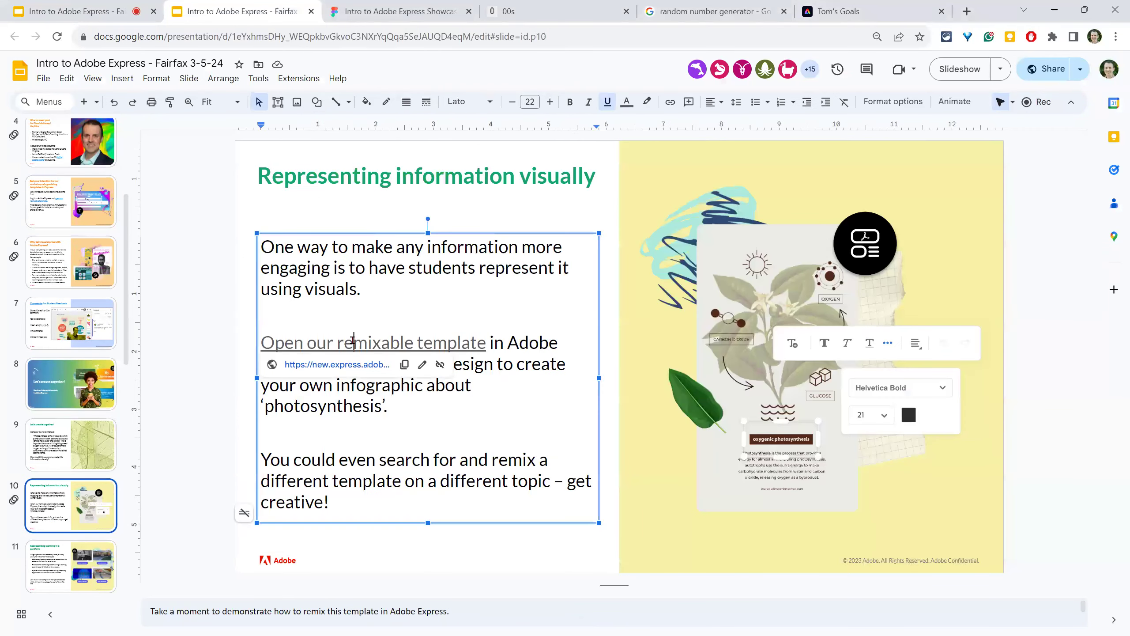
click(404, 367)
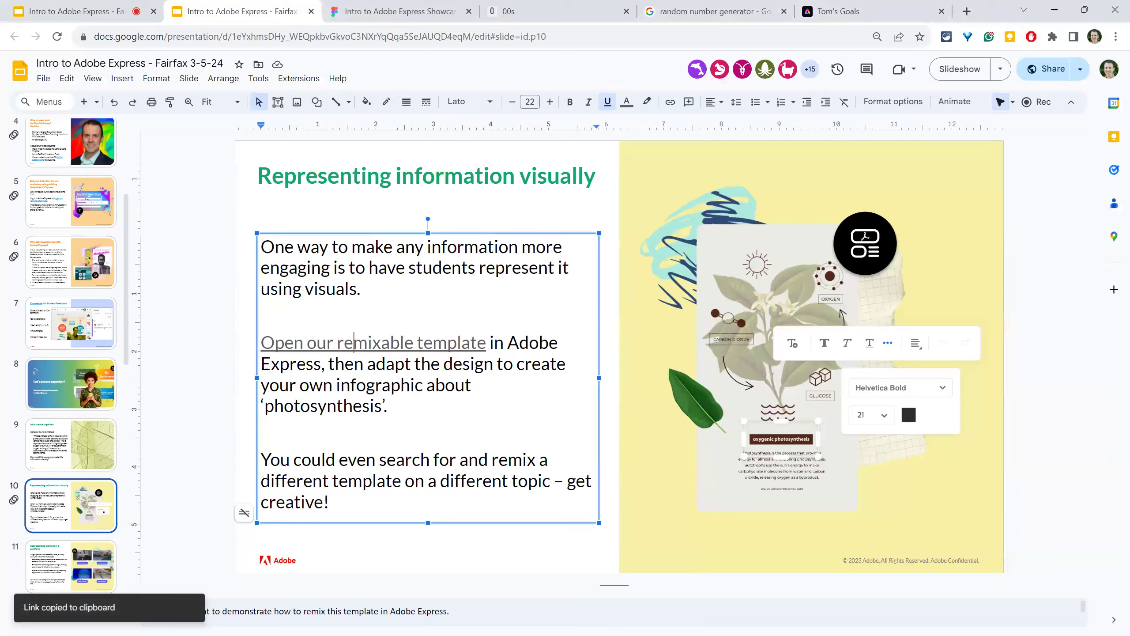
key(alt+Tab)
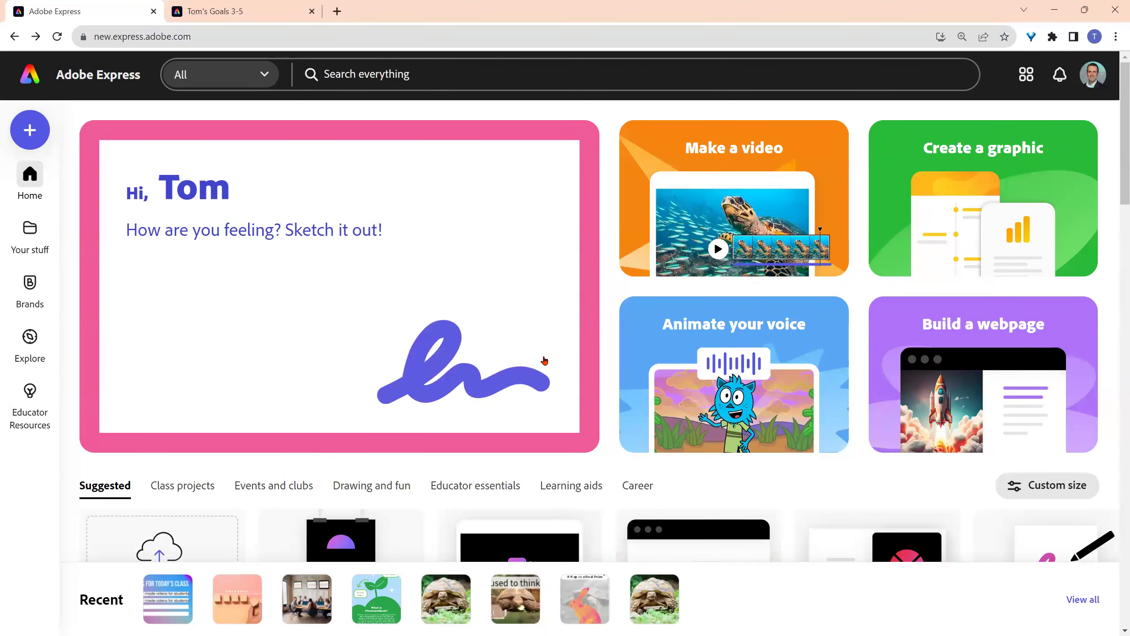
scroll(623, 367, down, 1)
scroll(625, 367, down, 3)
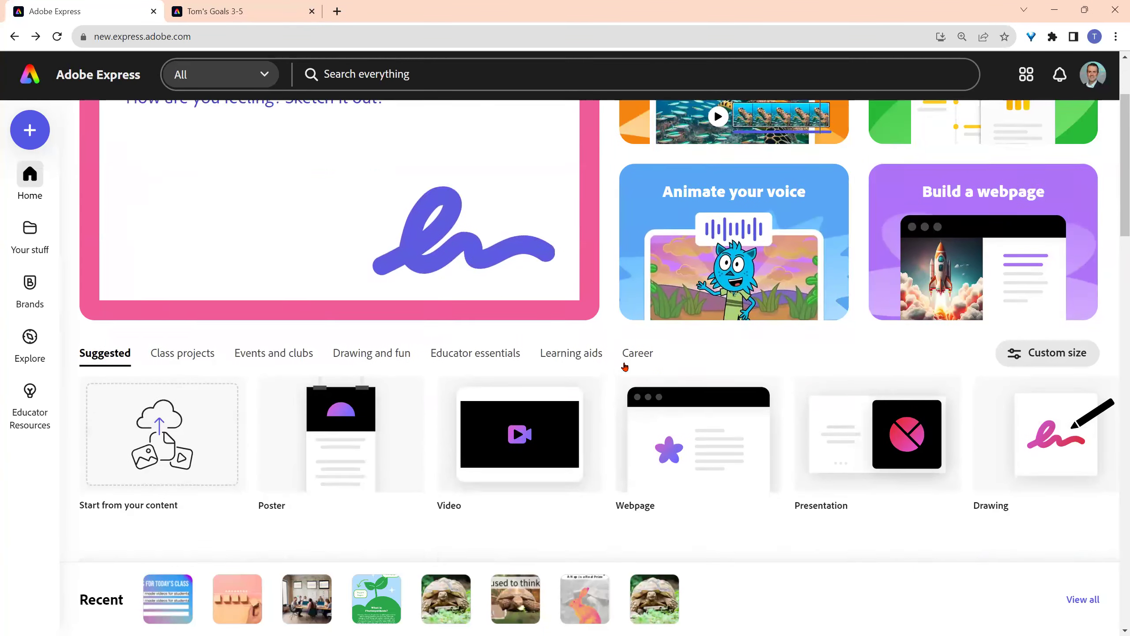
scroll(625, 367, up, 4)
scroll(625, 367, down, 1)
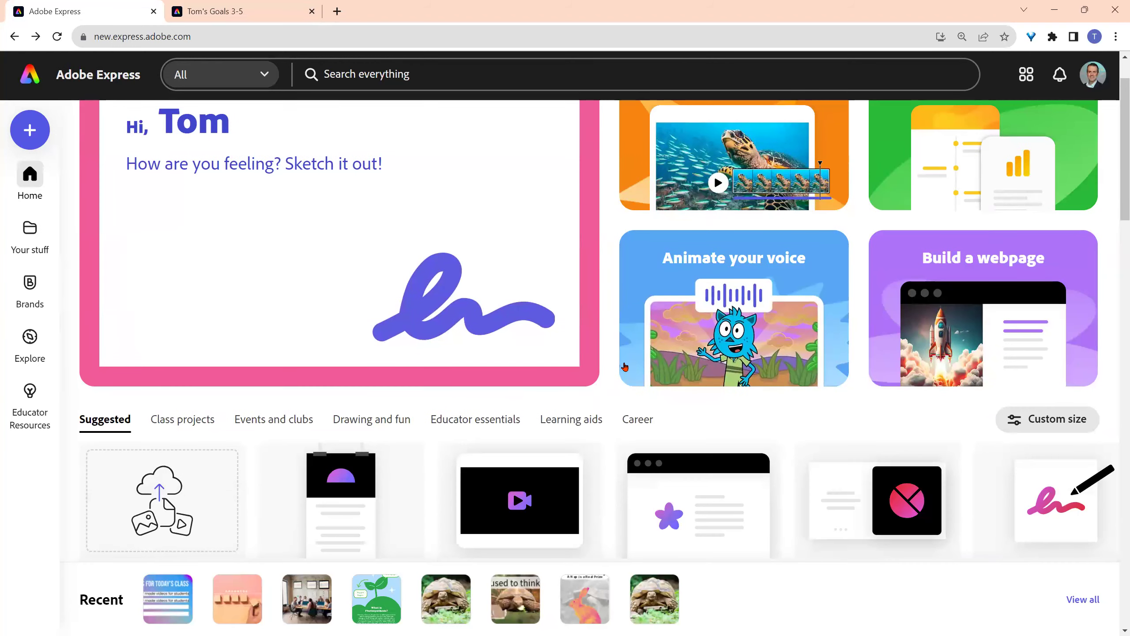
scroll(625, 367, down, 2)
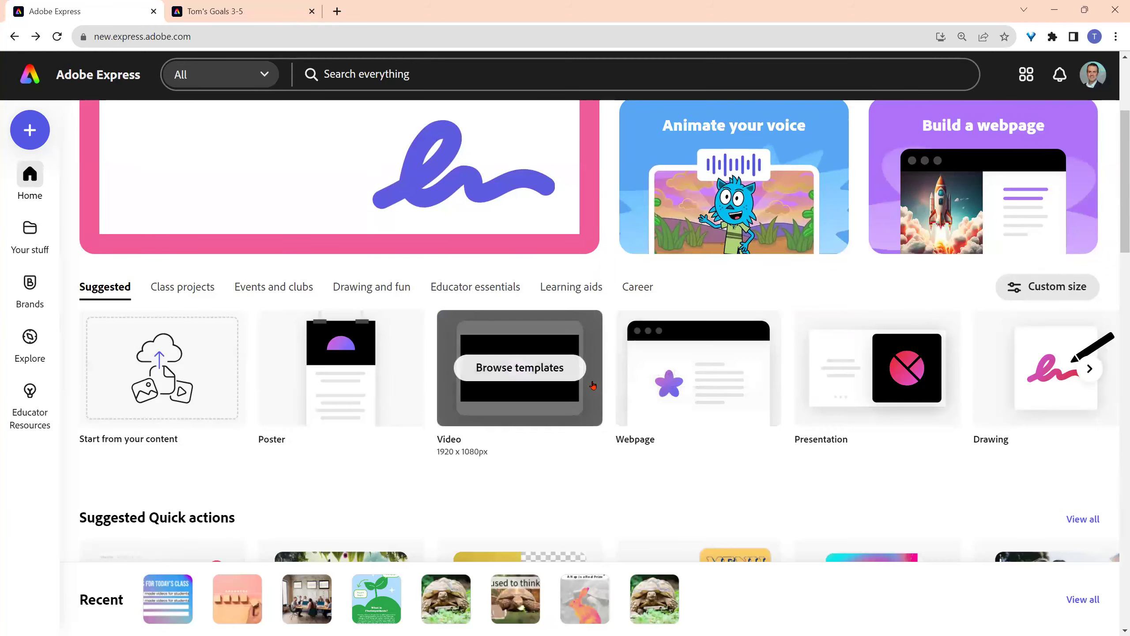
scroll(594, 386, down, 3)
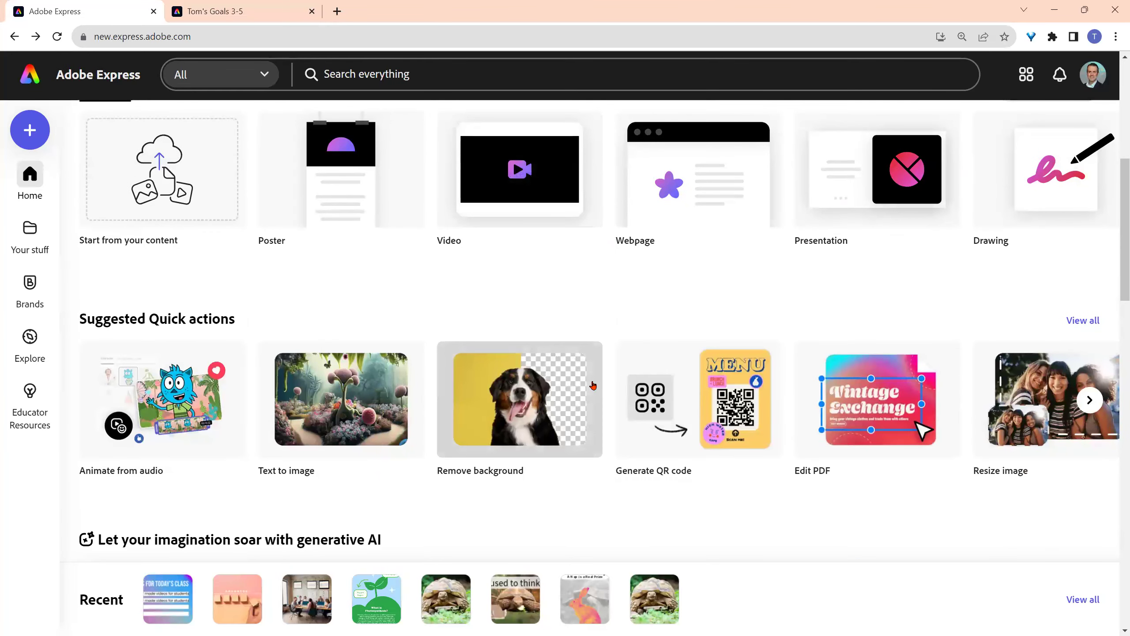
click(864, 417)
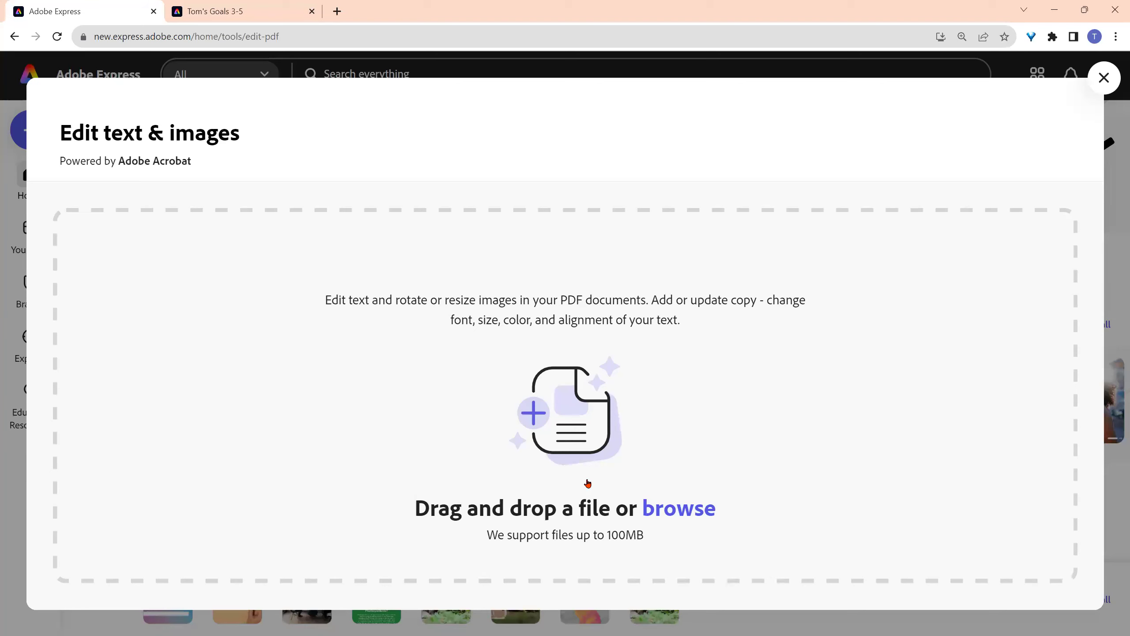
click(1104, 78)
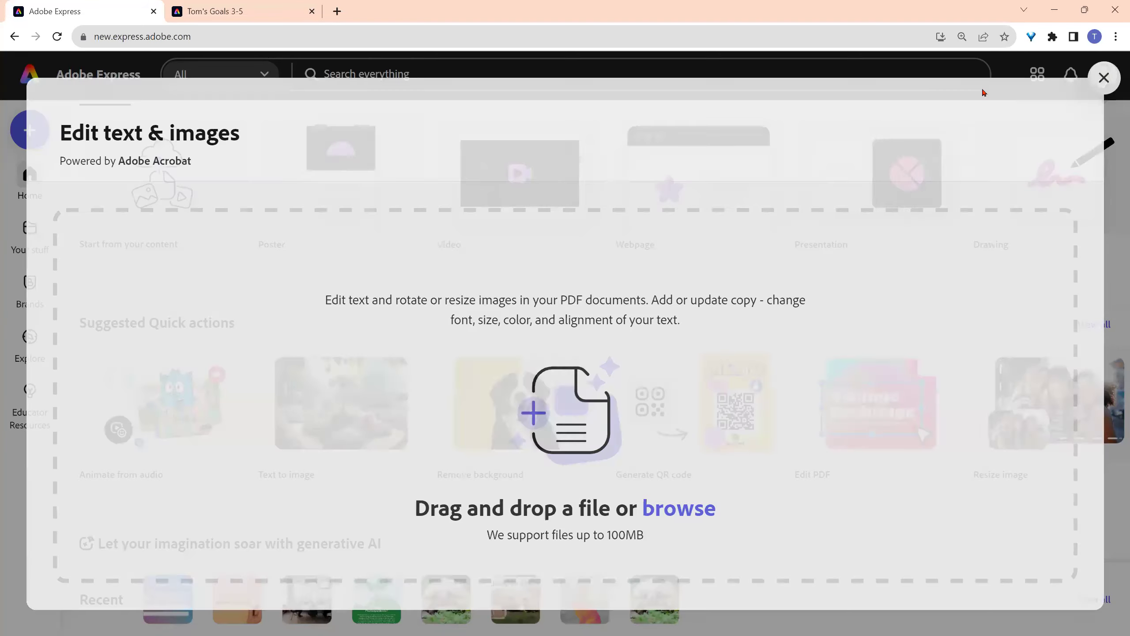
scroll(559, 343, up, 1)
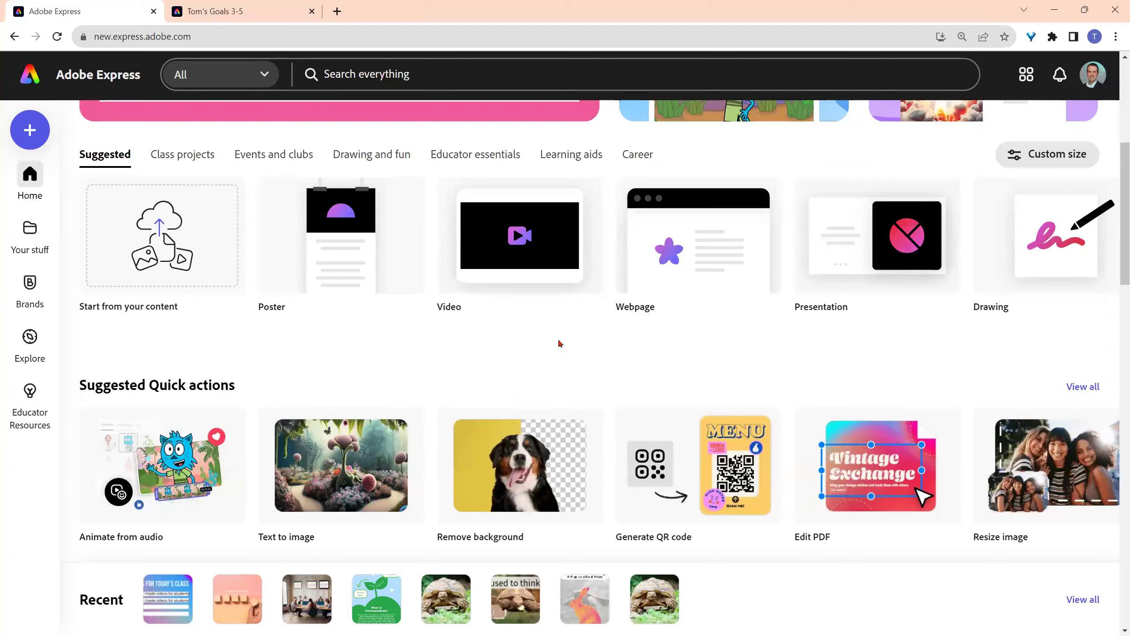
scroll(544, 357, up, 5)
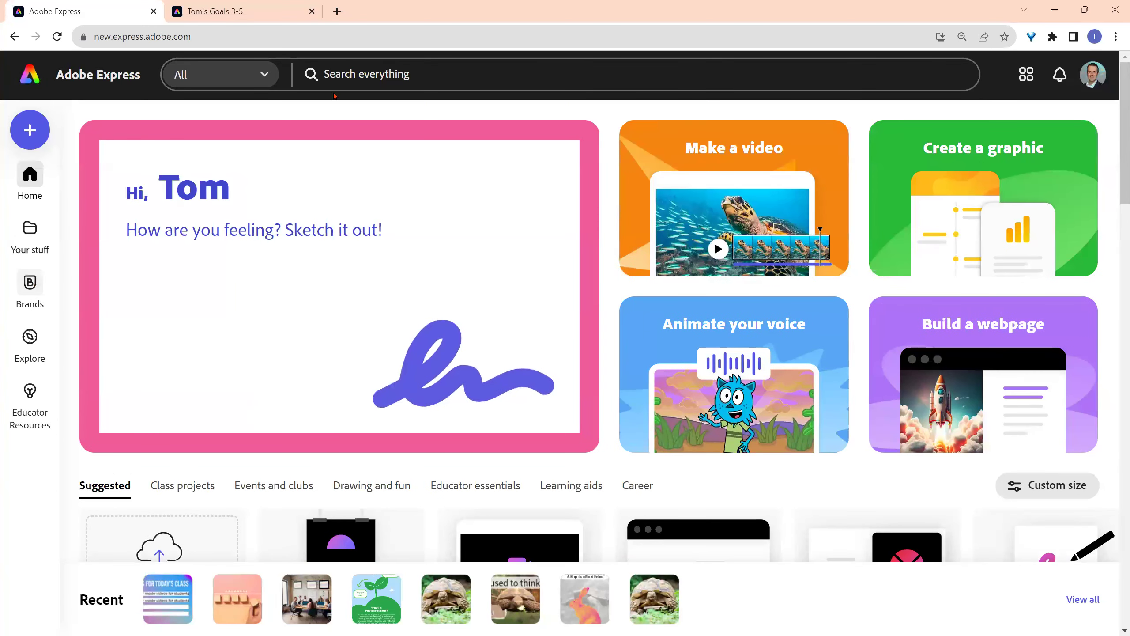
- Search Adobe Express for 'photosynthesis' and browse all the template results
click(405, 72)
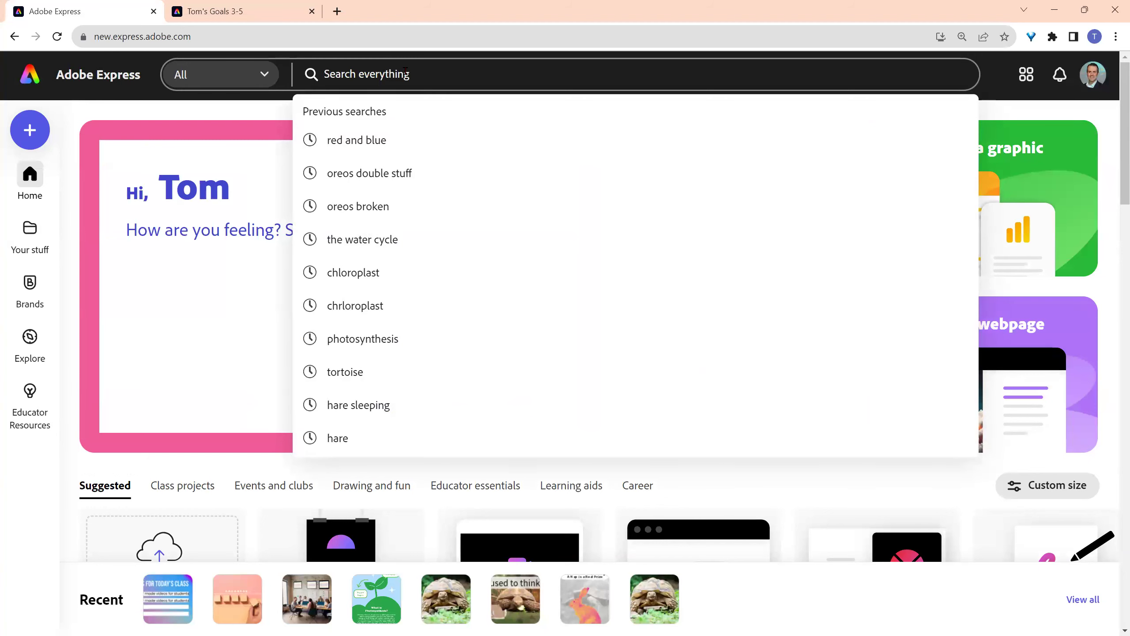
text(ph)
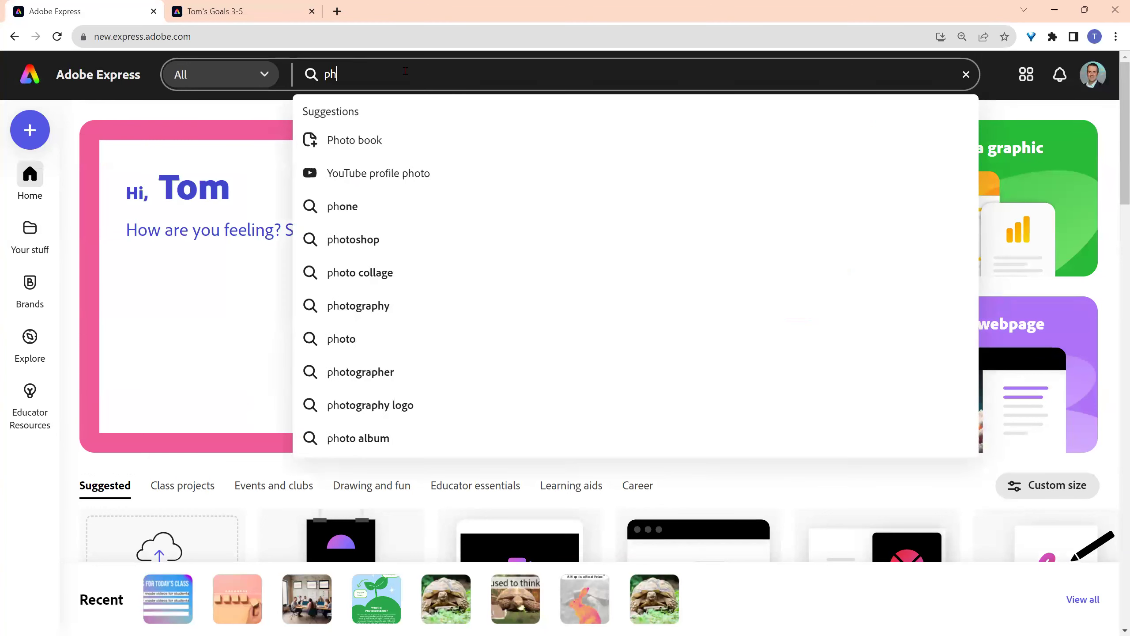
text(ot)
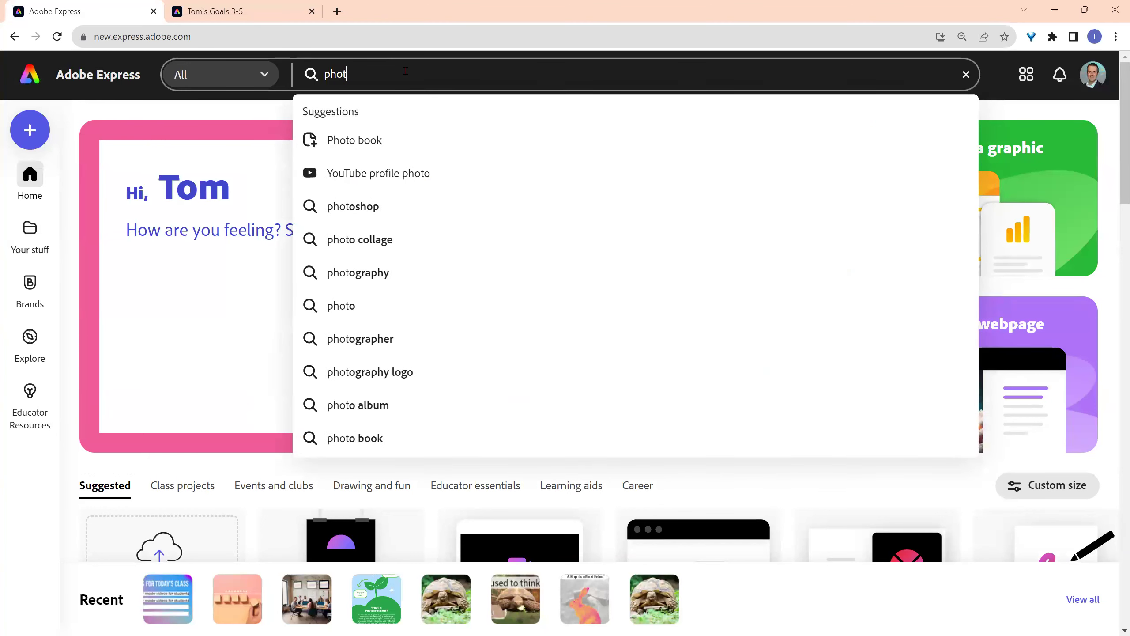
text(osynth)
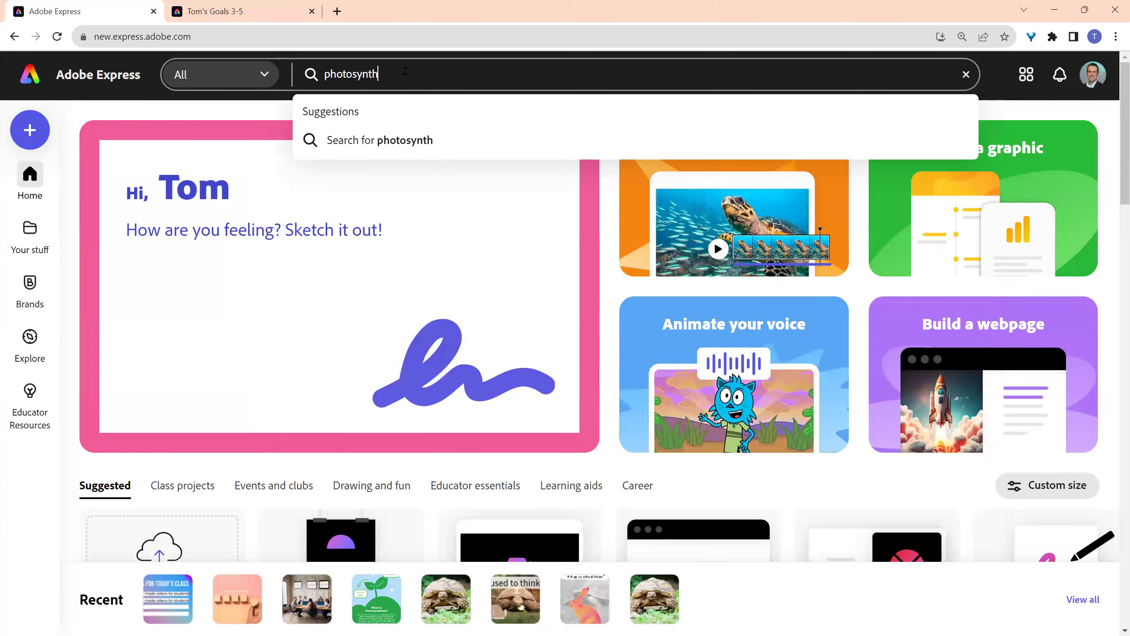
text(esis)
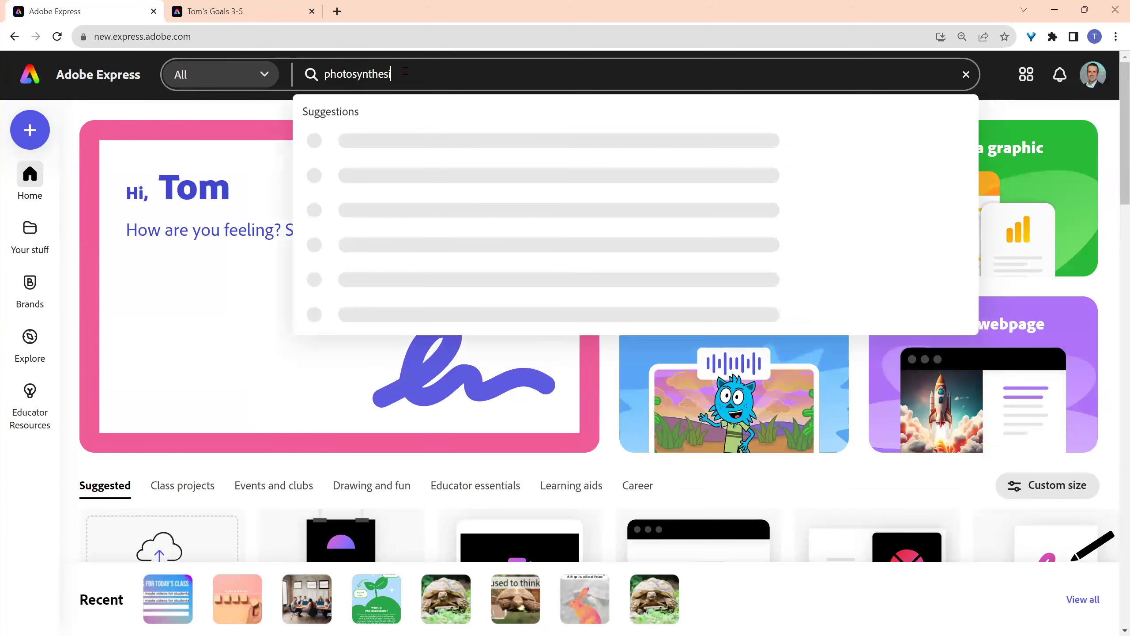
key(Return)
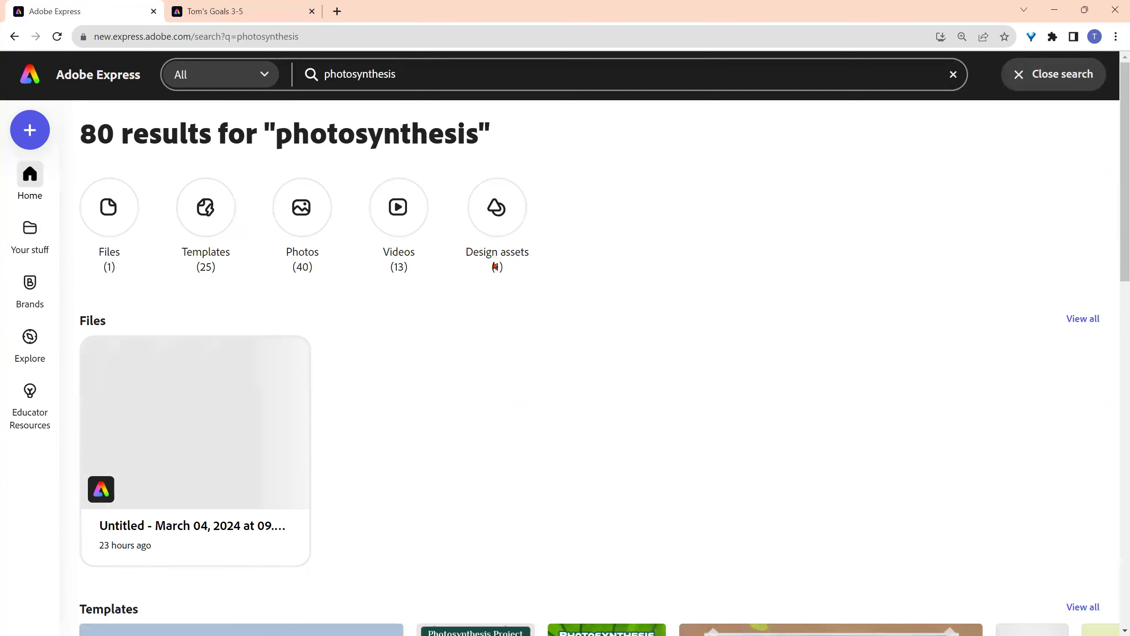
scroll(550, 301, down, 3)
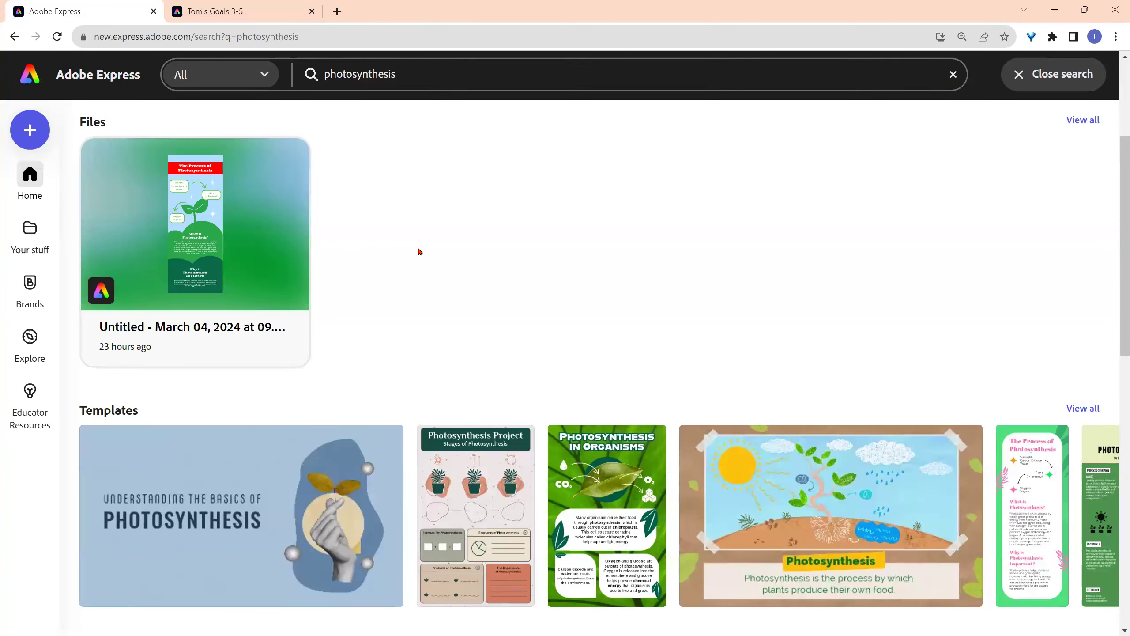
scroll(419, 252, down, 5)
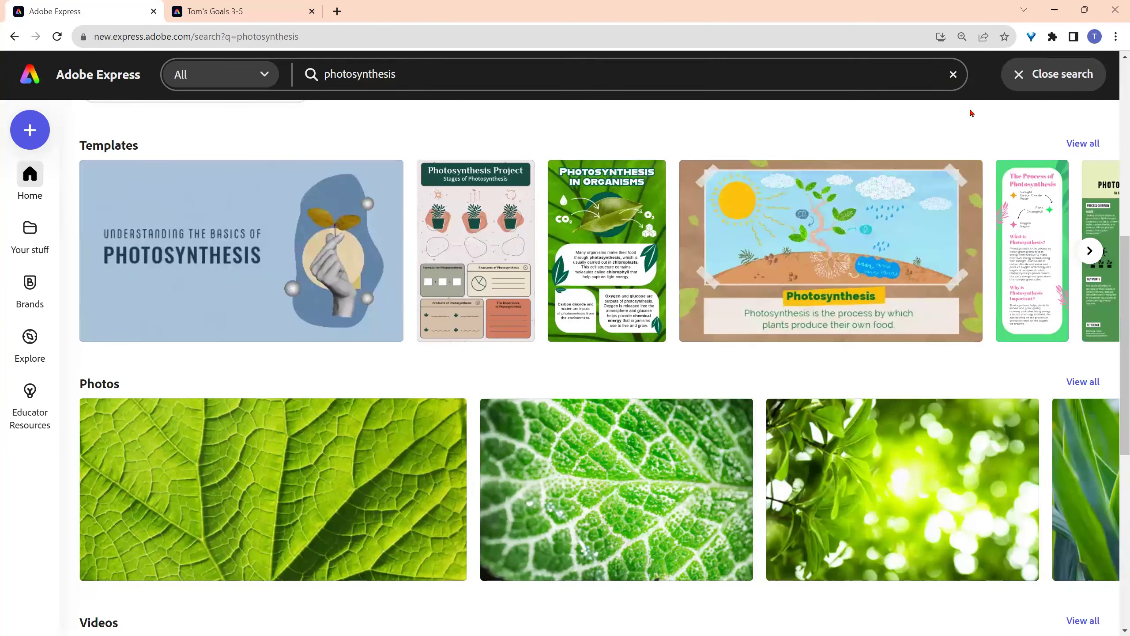
click(1080, 143)
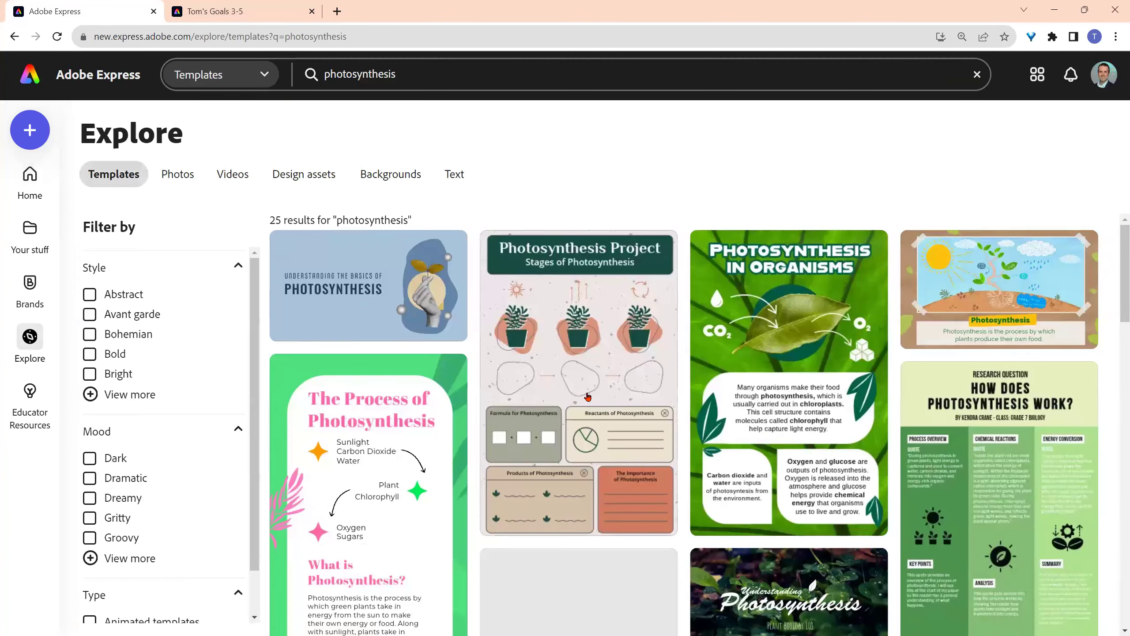
scroll(588, 395, down, 4)
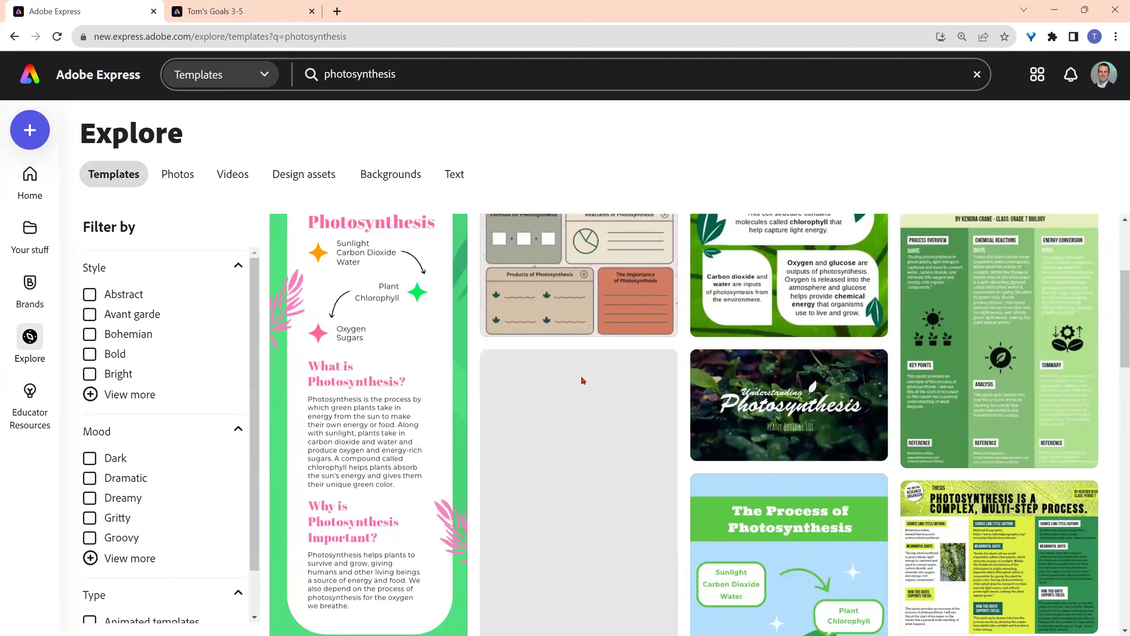
scroll(592, 392, down, 6)
scroll(606, 414, down, 10)
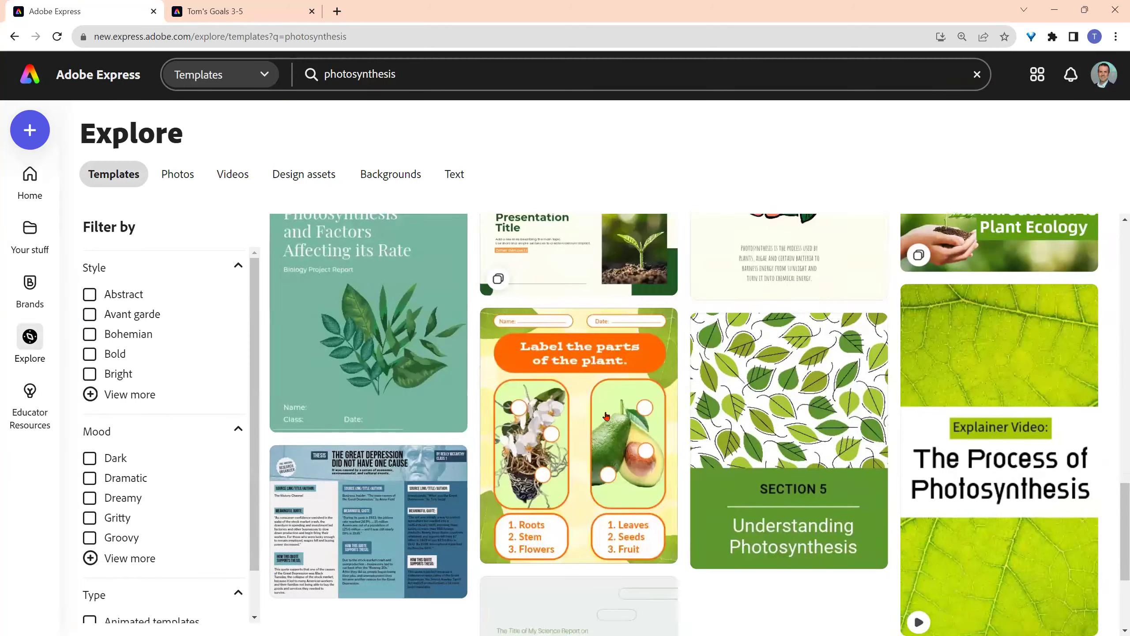
scroll(726, 441, up, 15)
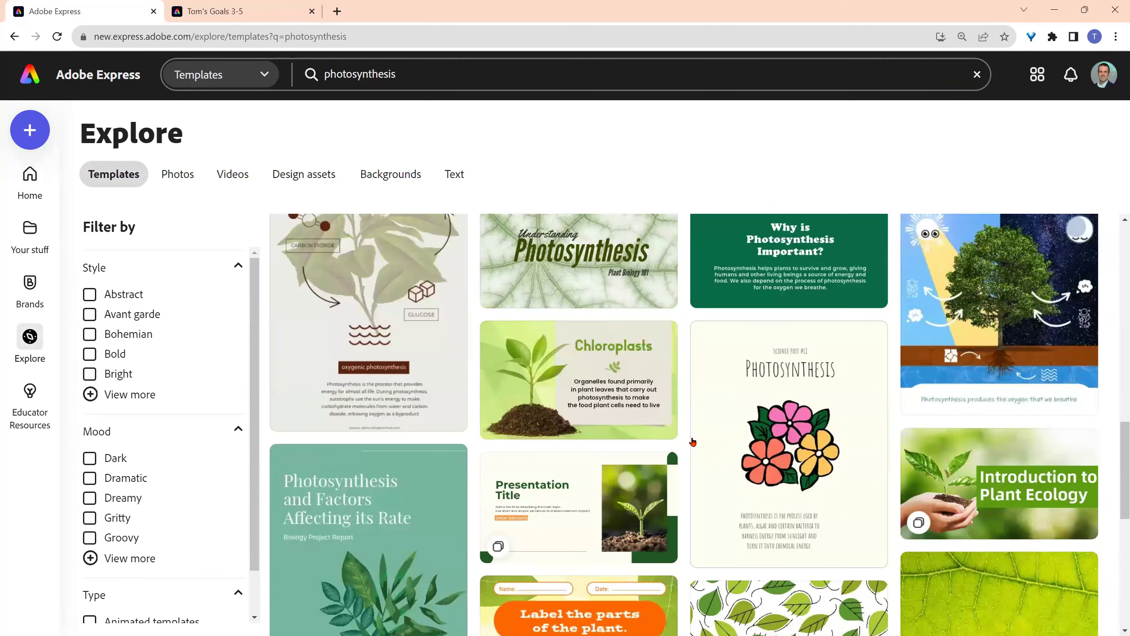
scroll(693, 442, up, 3)
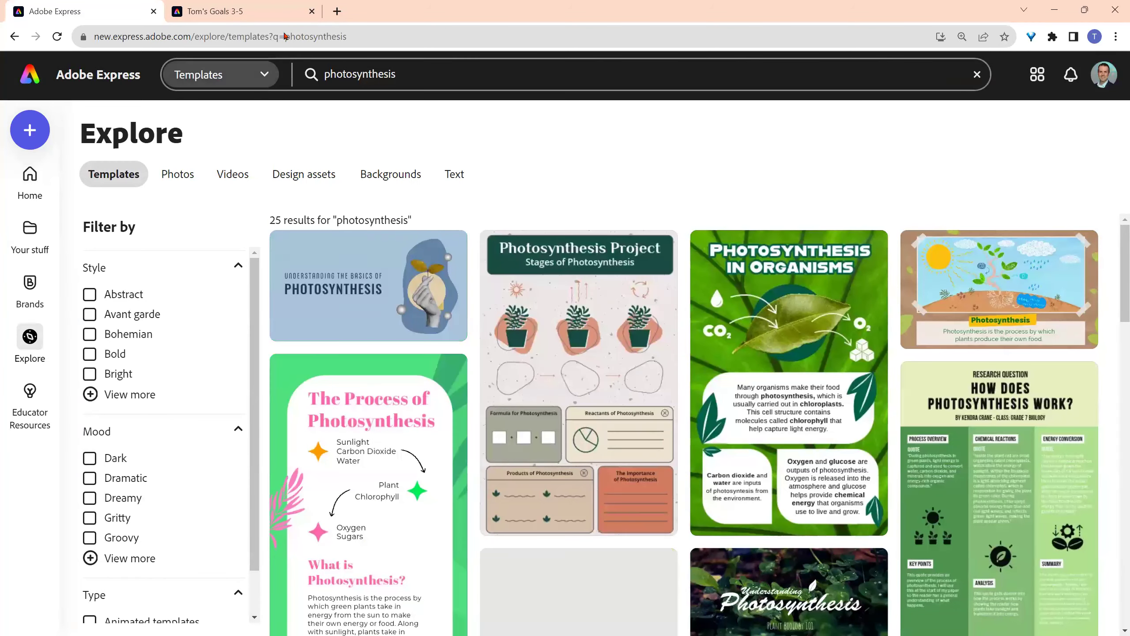
- Paste the copied template link into a new browser tab and open it
click(337, 11)
right_click(328, 28)
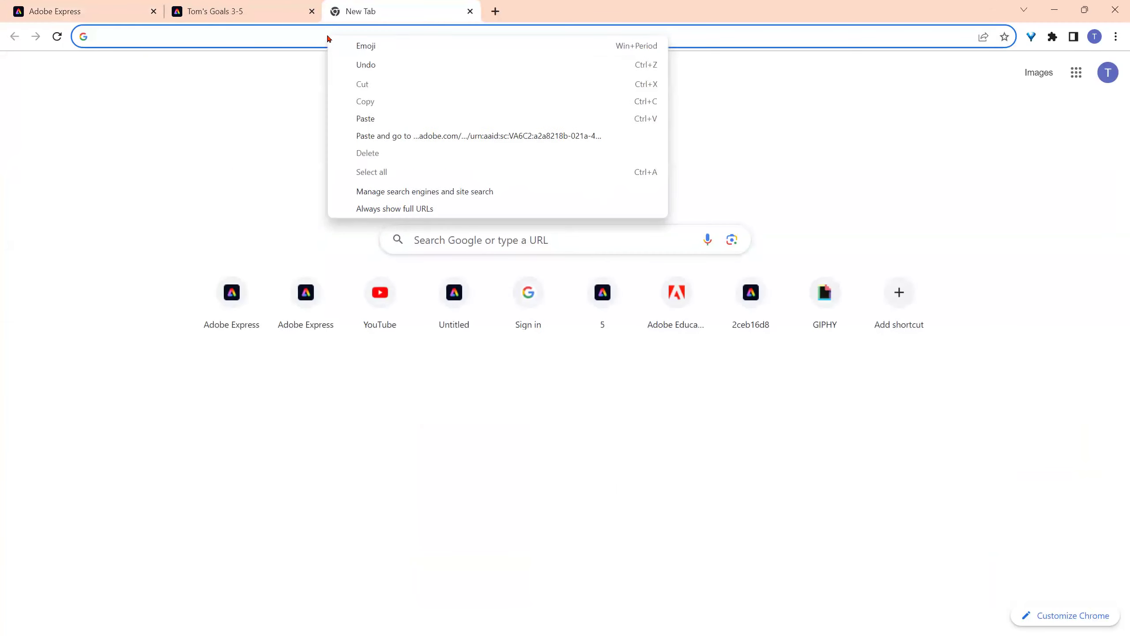
click(390, 133)
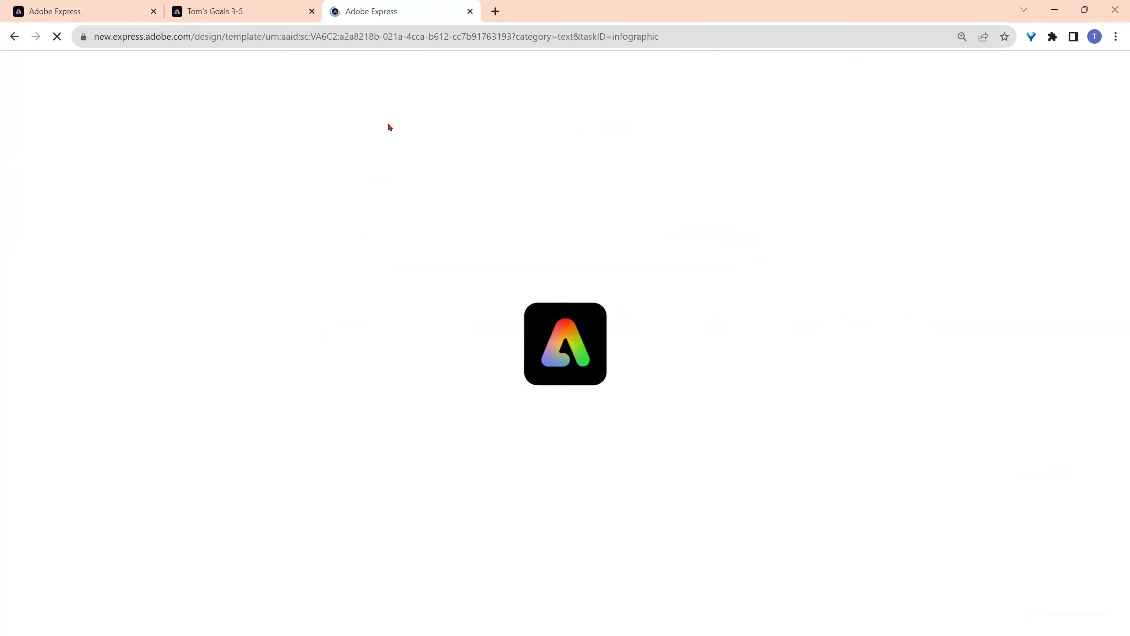
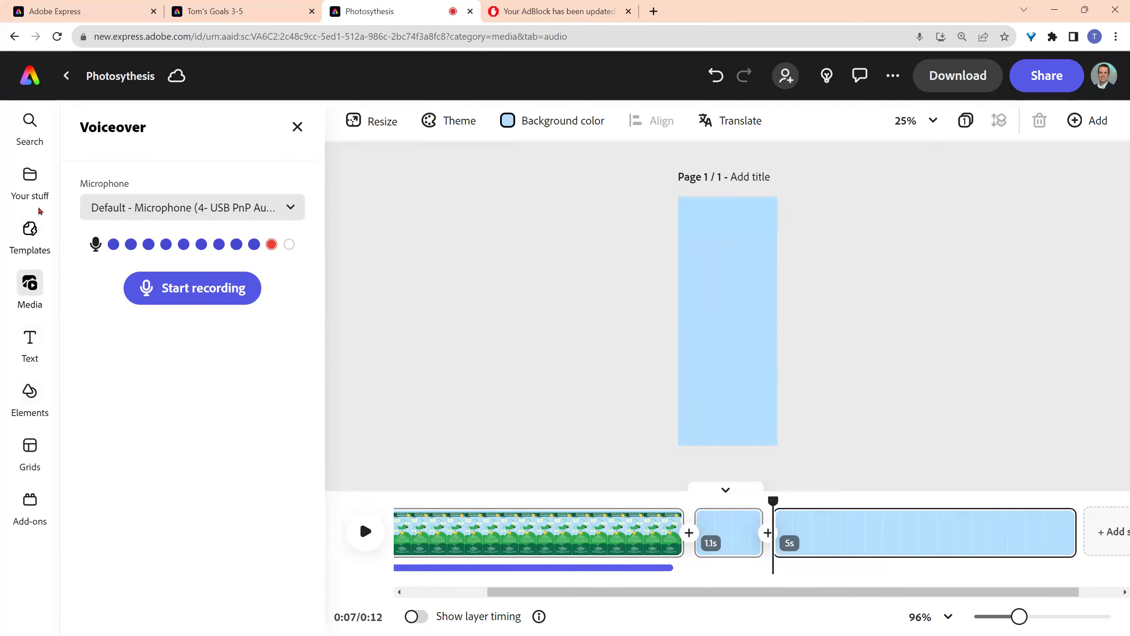
- Search the stock videos in the media library for 'rain on plants'
click(26, 289)
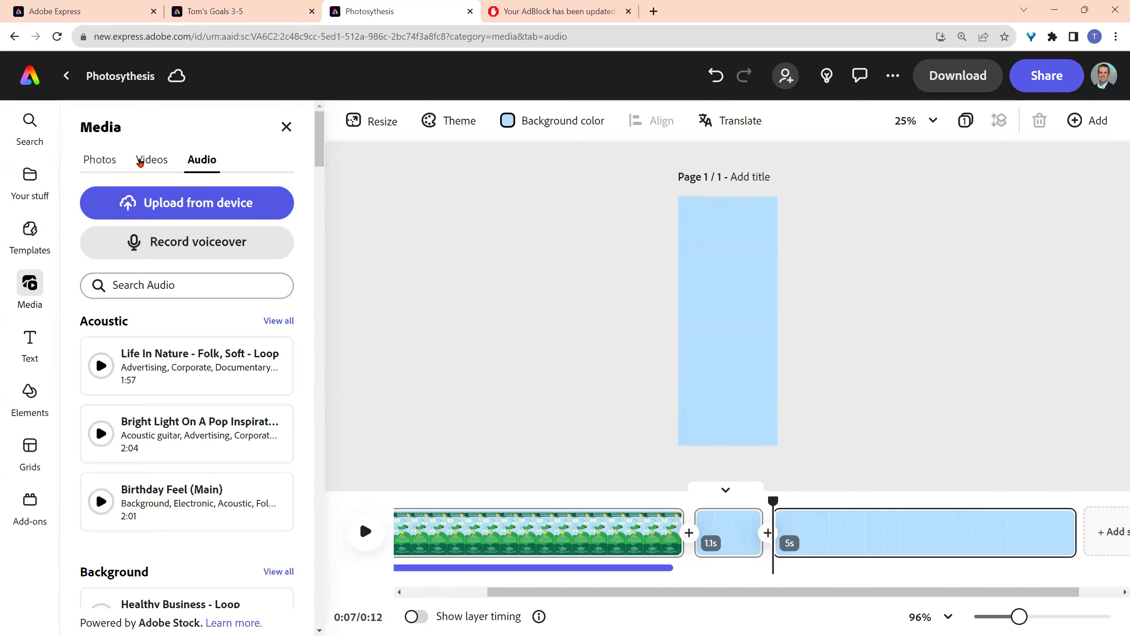
click(151, 160)
click(176, 240)
text(rain on plan)
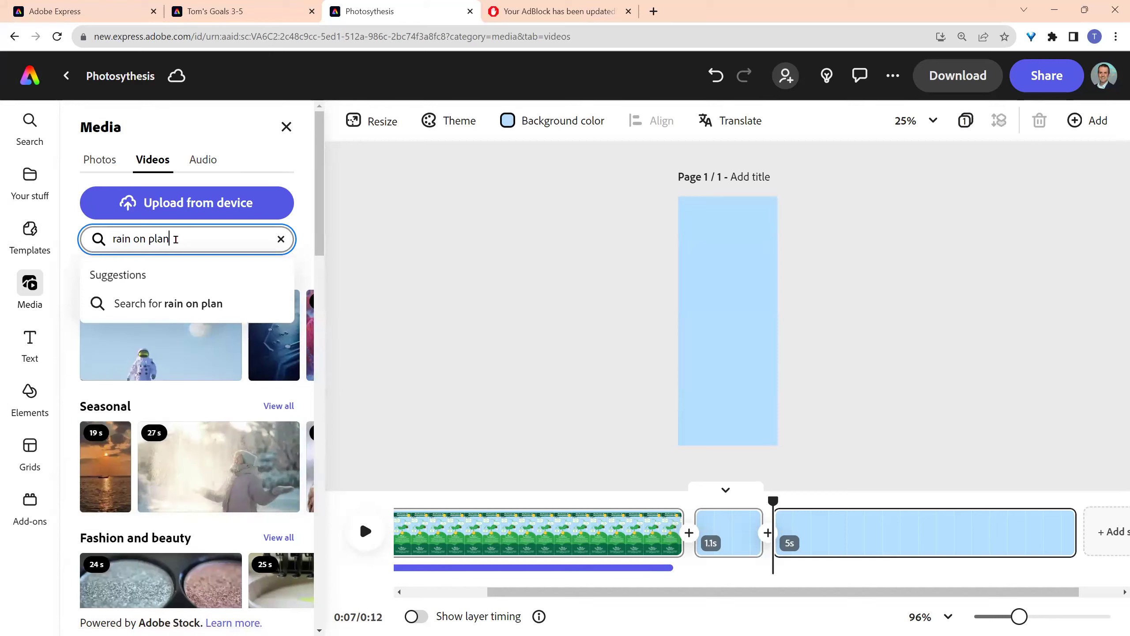
text(ts)
key(Return)
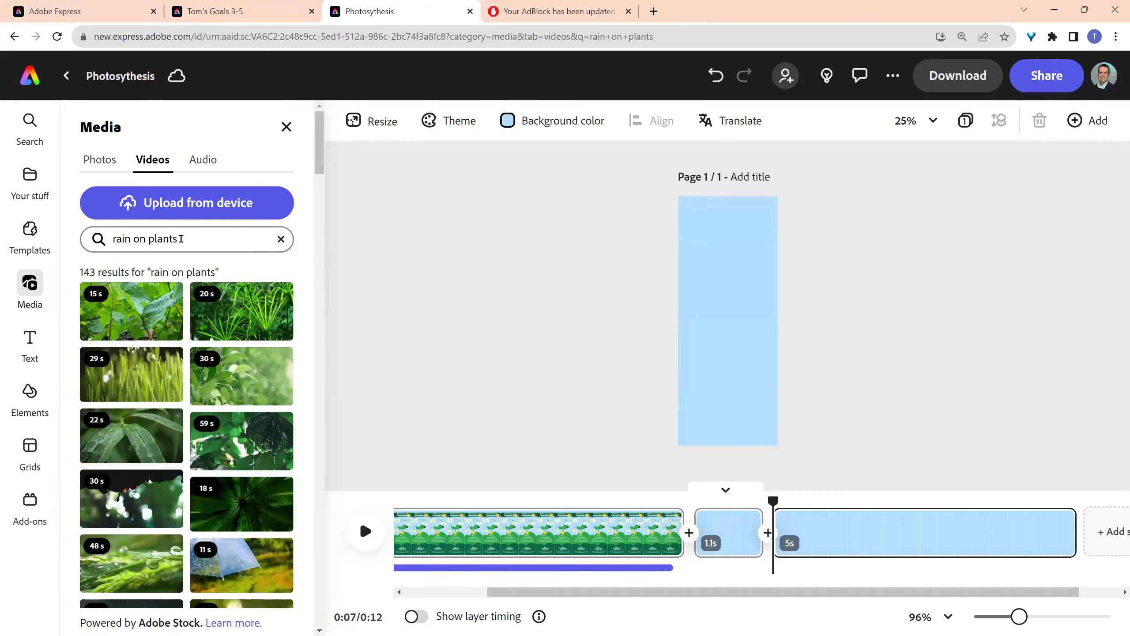
scroll(238, 337, down, 3)
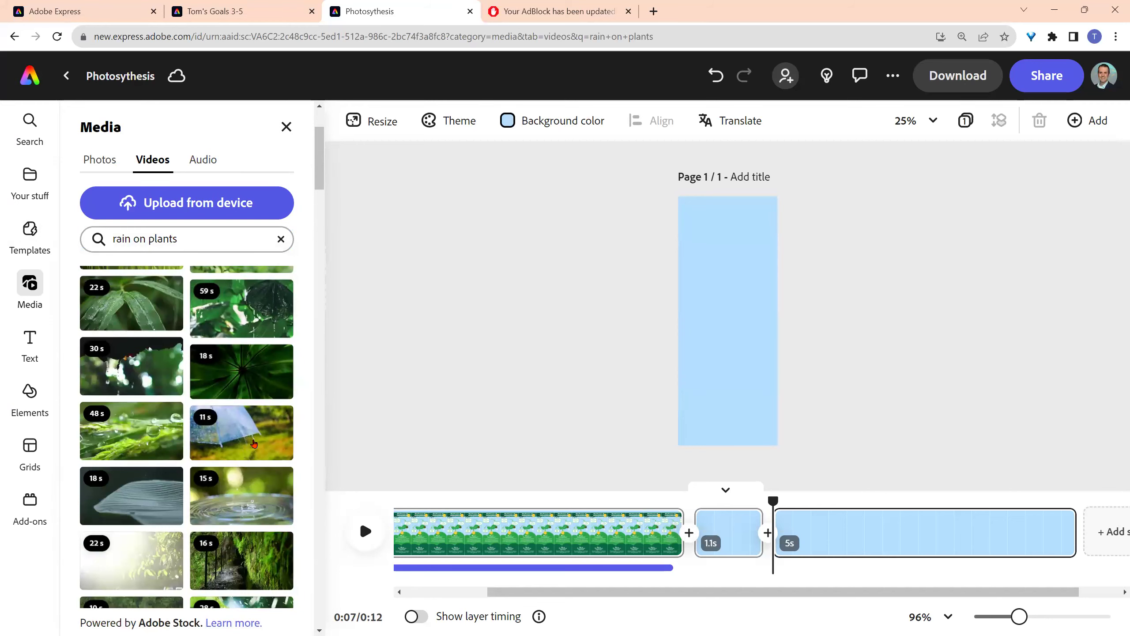
- Delete the 1.1s blank scene and the umbrella rain video scene from the timeline
click(253, 443)
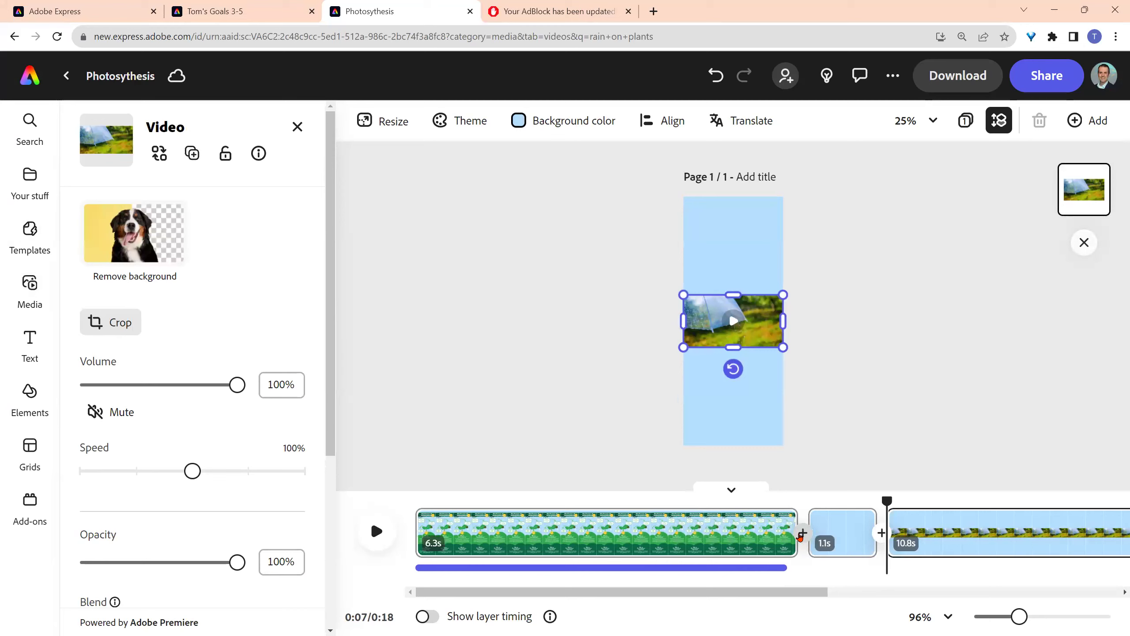
click(857, 521)
key(Delete)
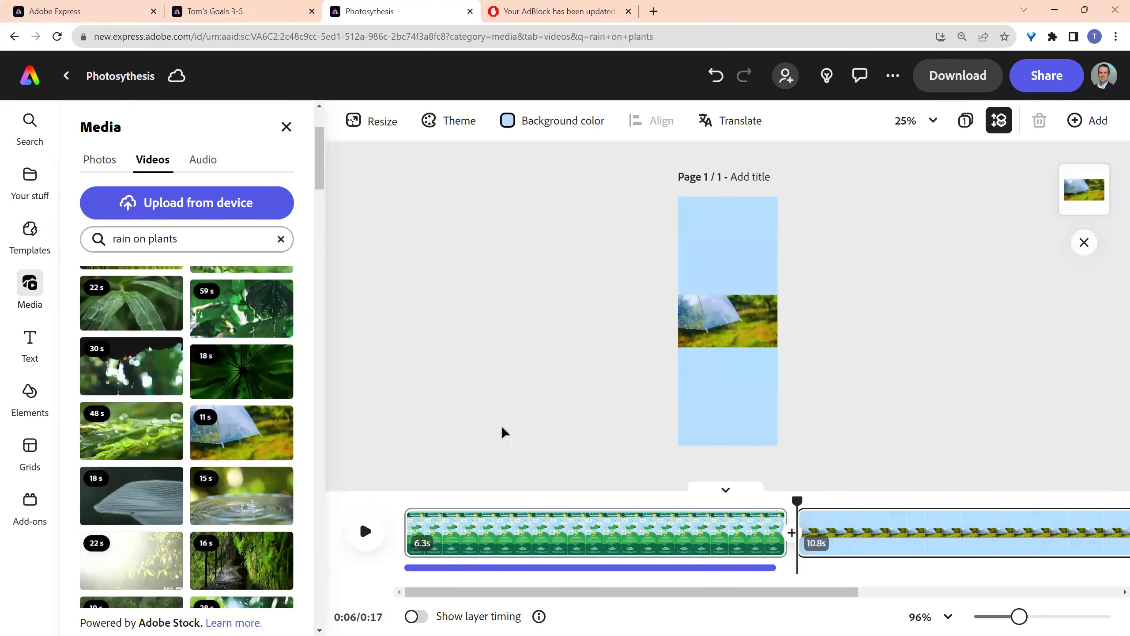
scroll(189, 388, up, 3)
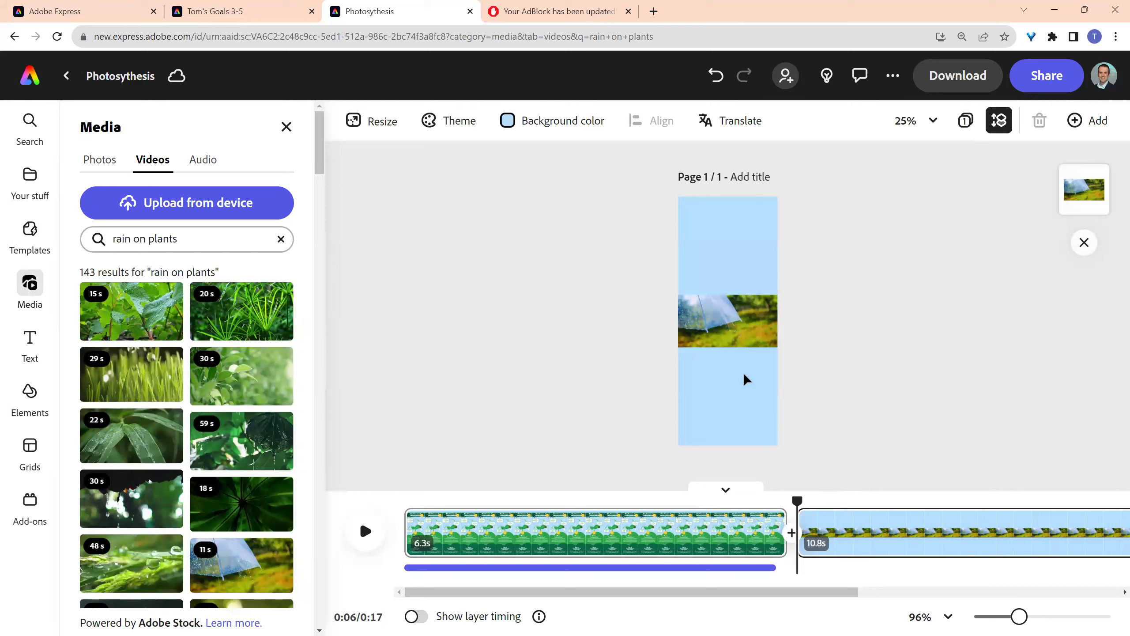
click(870, 527)
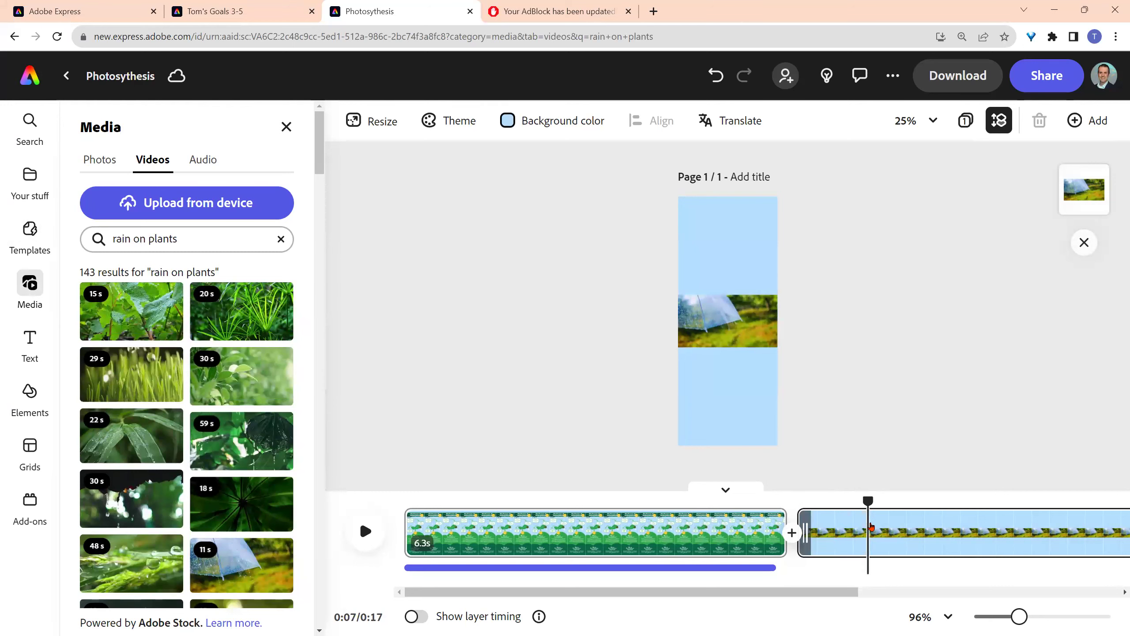
key(Delete)
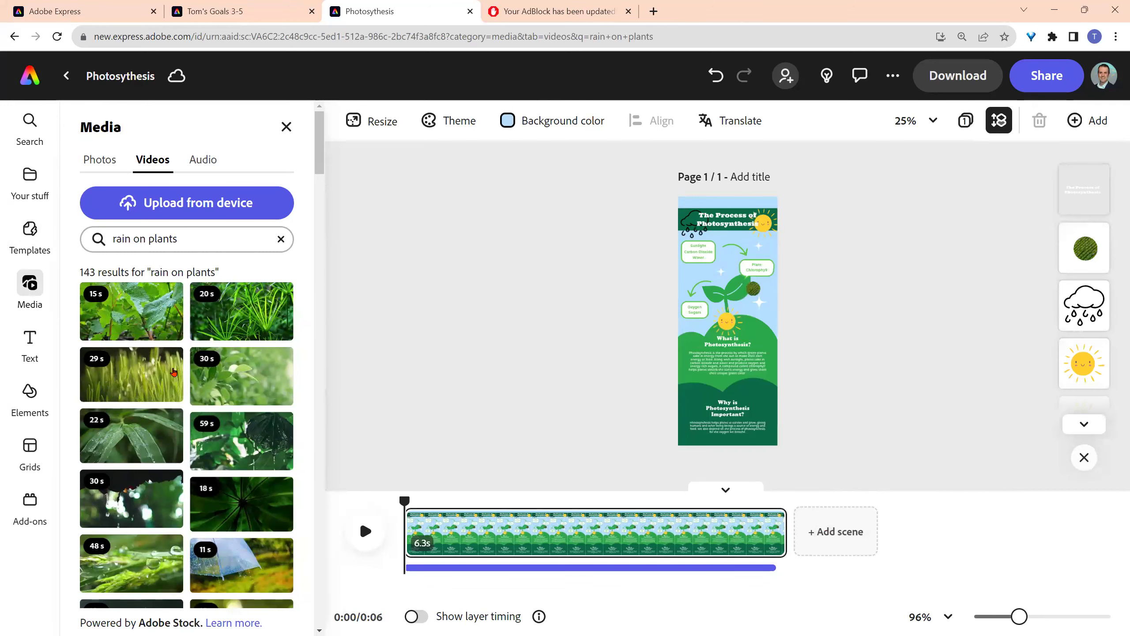
- Add a new blank scene after the infographic scene
scroll(150, 374, down, 3)
scroll(169, 362, up, 3)
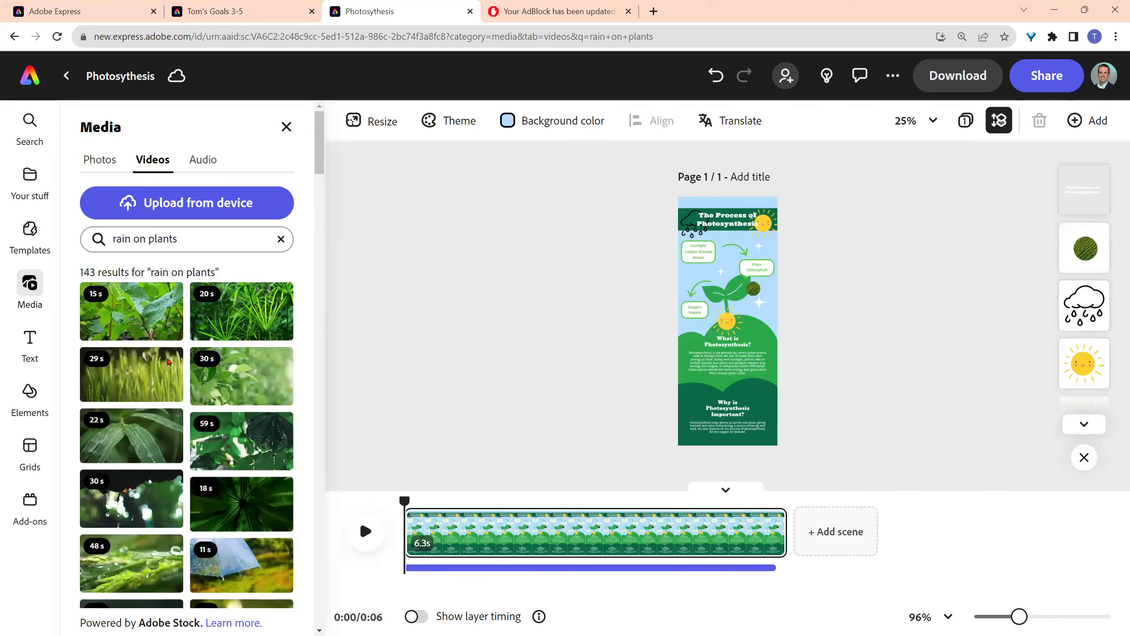
click(129, 322)
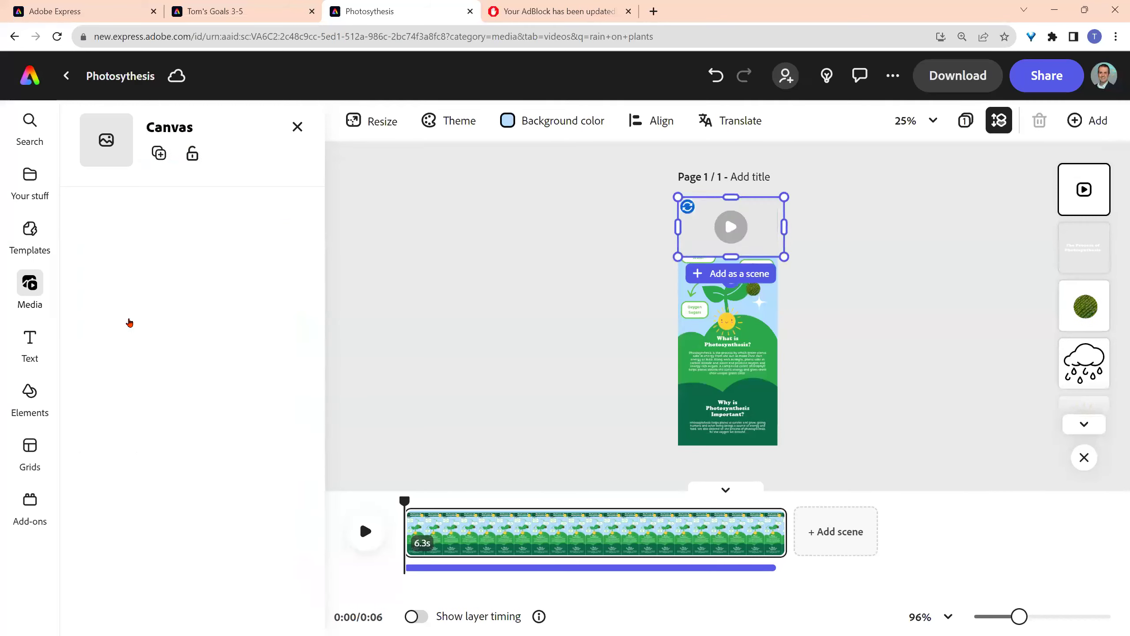
key(ctrl+z)
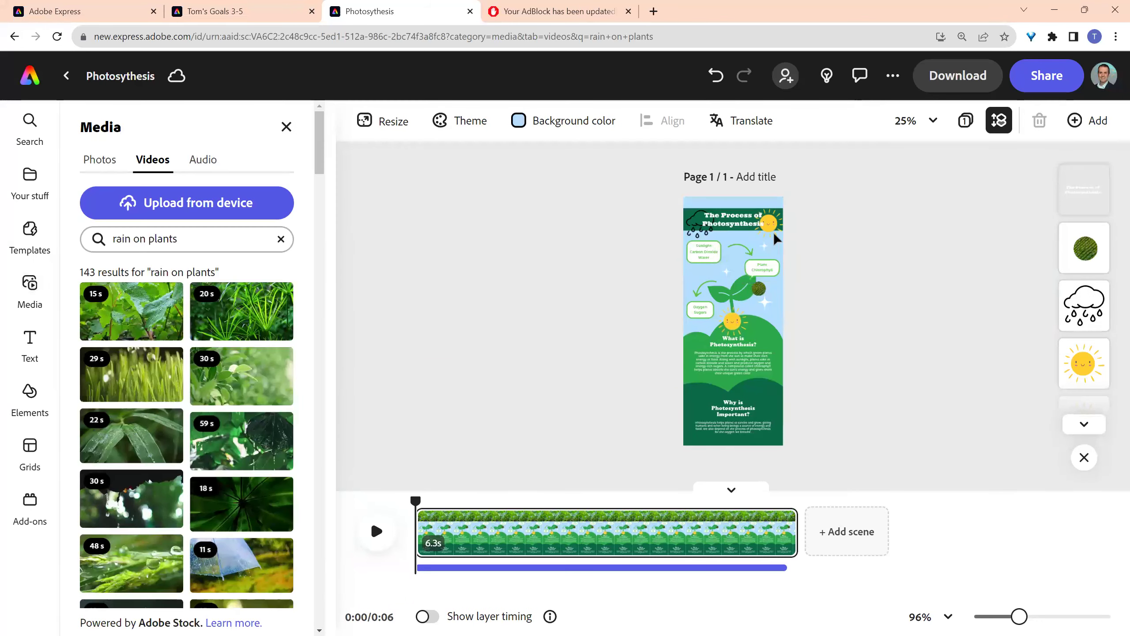
click(843, 532)
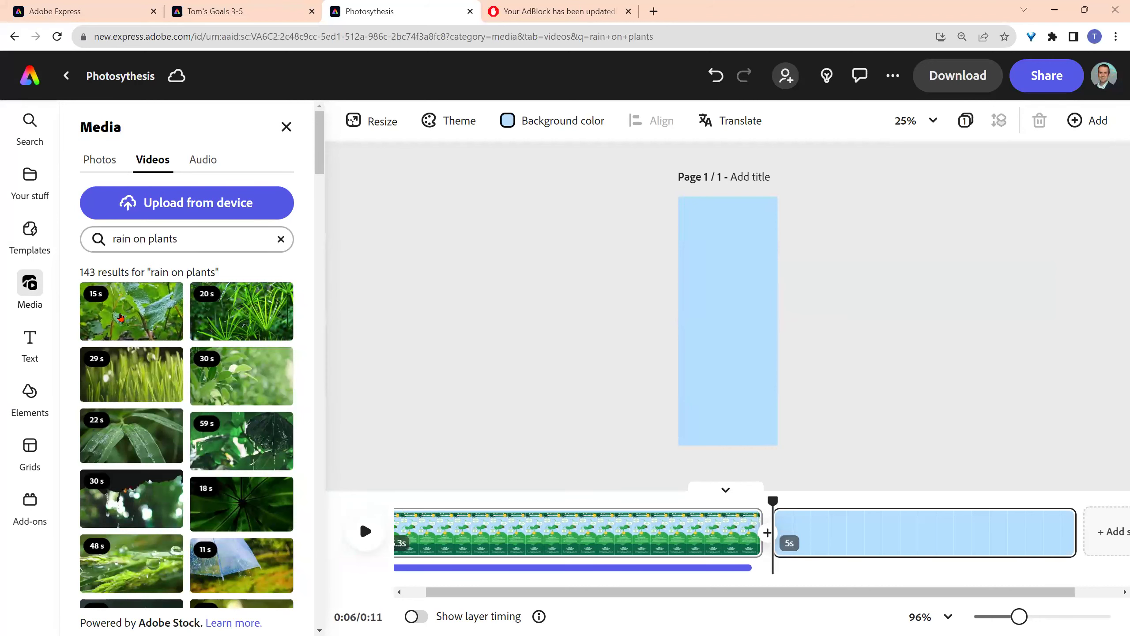
- Place the rain-on-leaves stock video into the blank scene
click(121, 317)
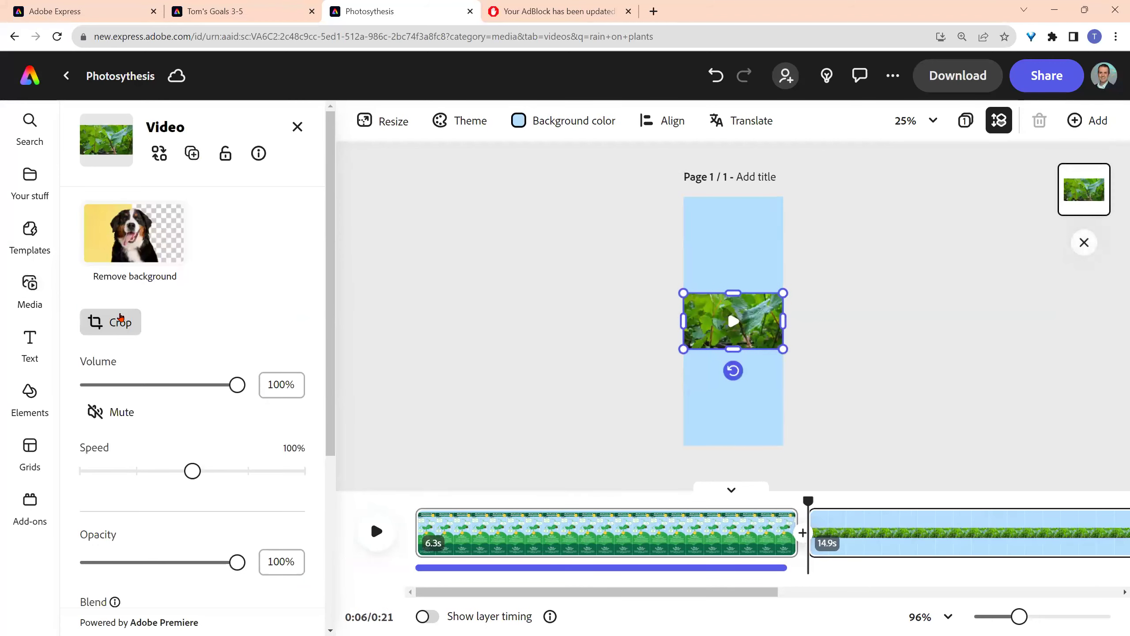
right_click(761, 350)
click(848, 339)
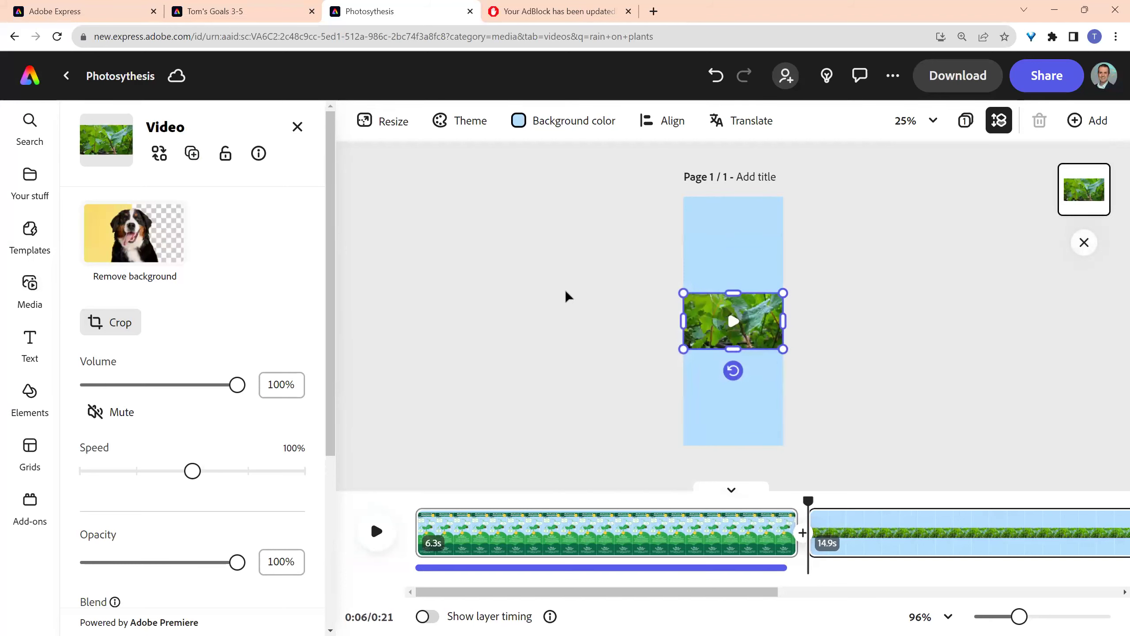
- Resize the page to 1920×1080 landscape
click(387, 121)
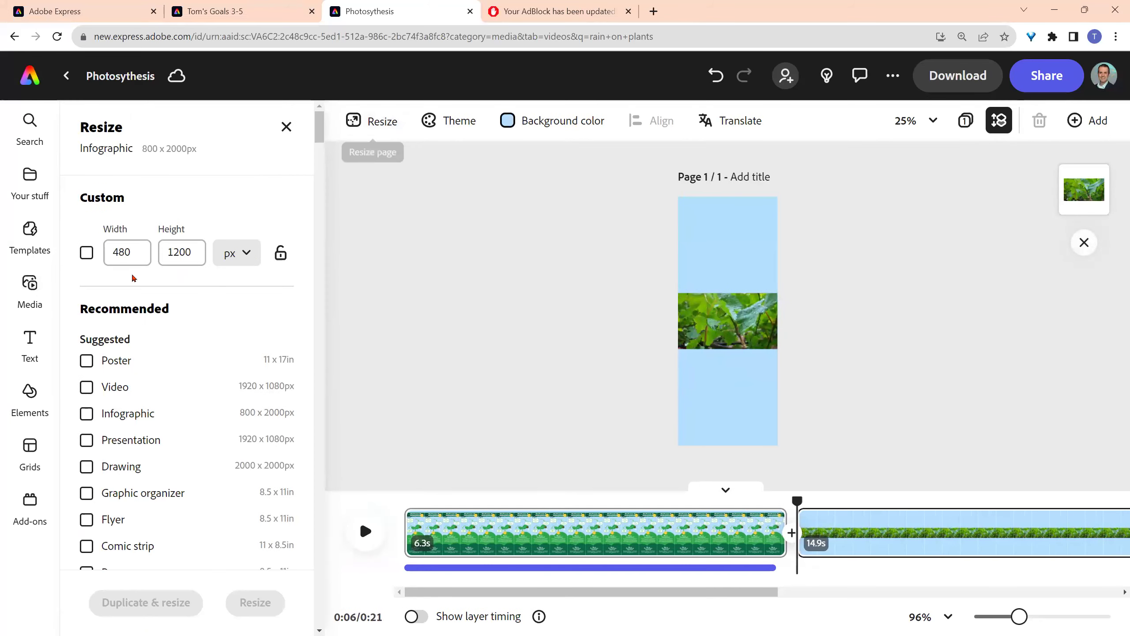
click(134, 250)
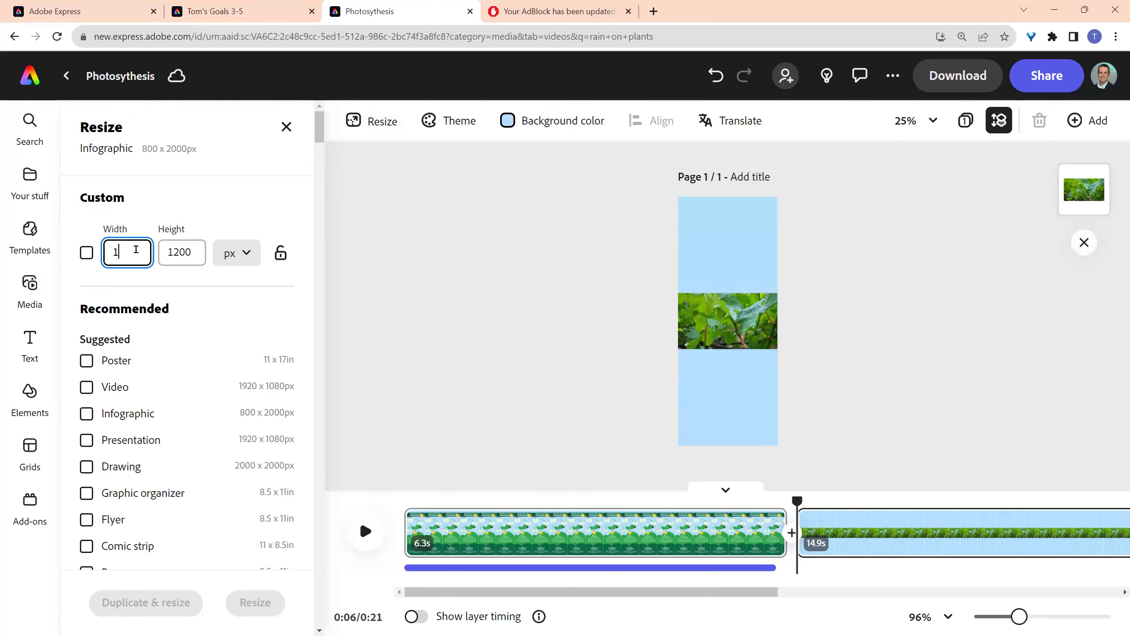
click(174, 251)
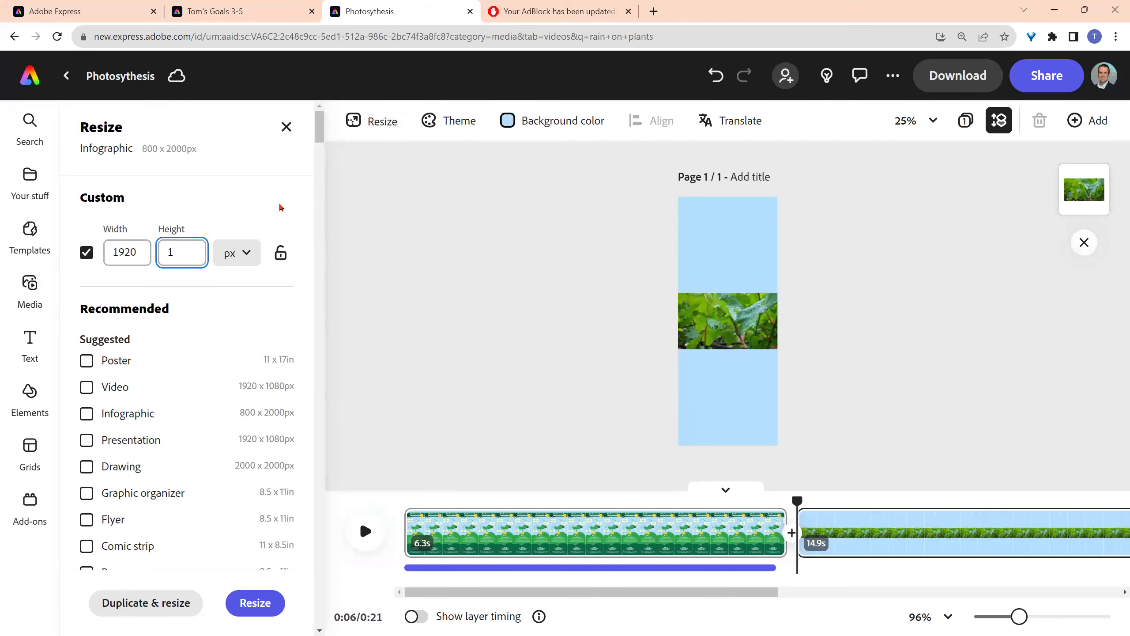
click(255, 602)
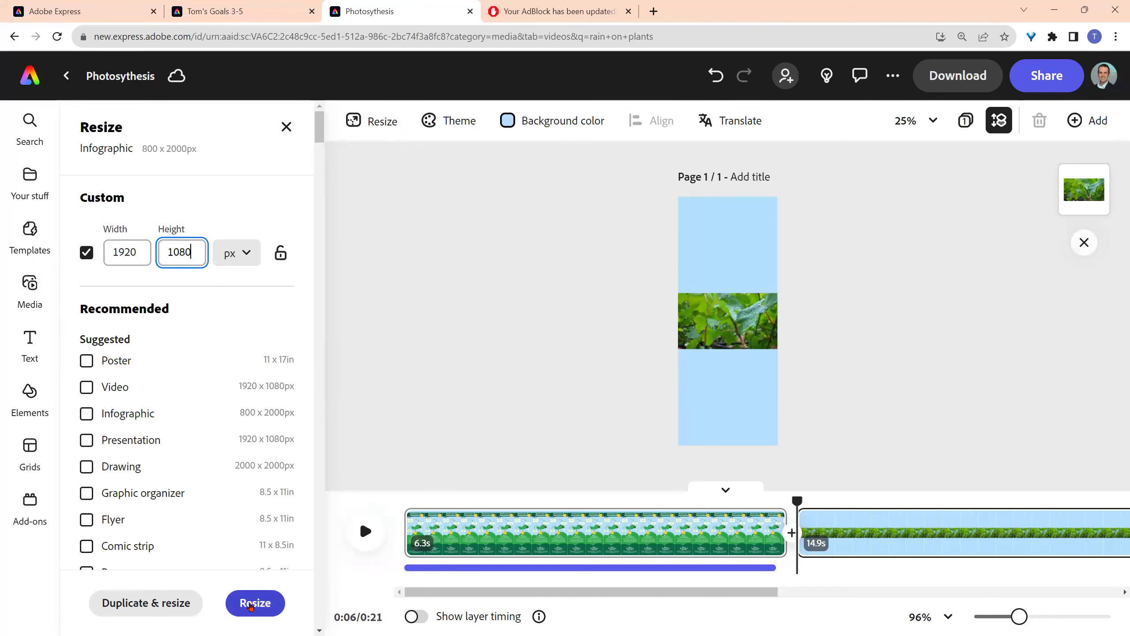
- Stretch the rain video so it fills the whole page
click(737, 331)
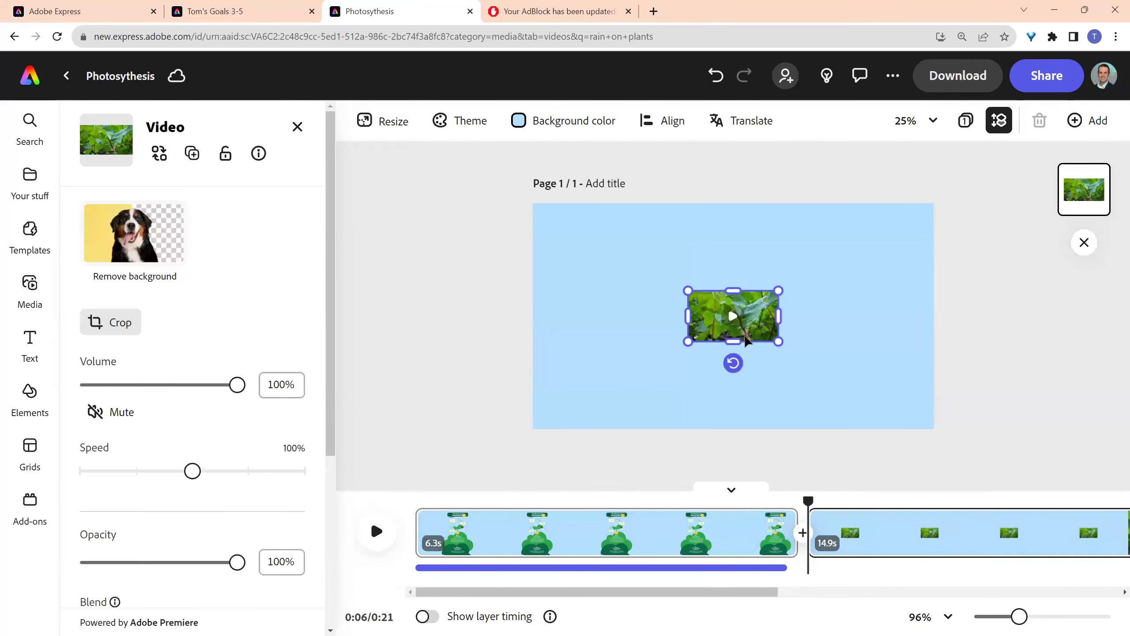
drag(725, 331, 935, 429)
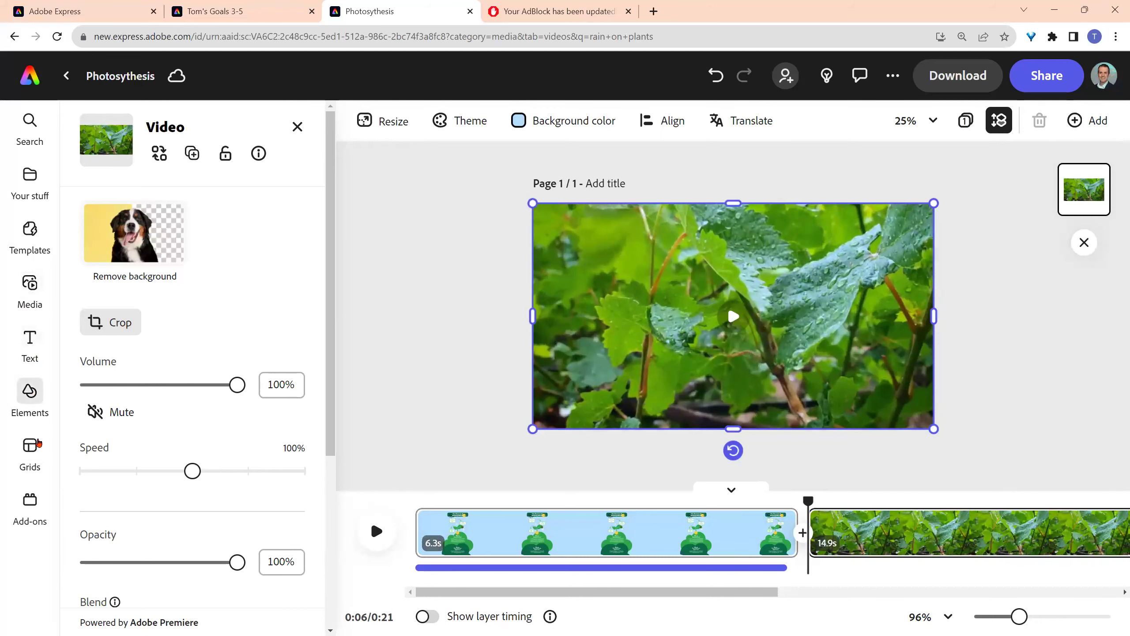
click(28, 289)
click(208, 159)
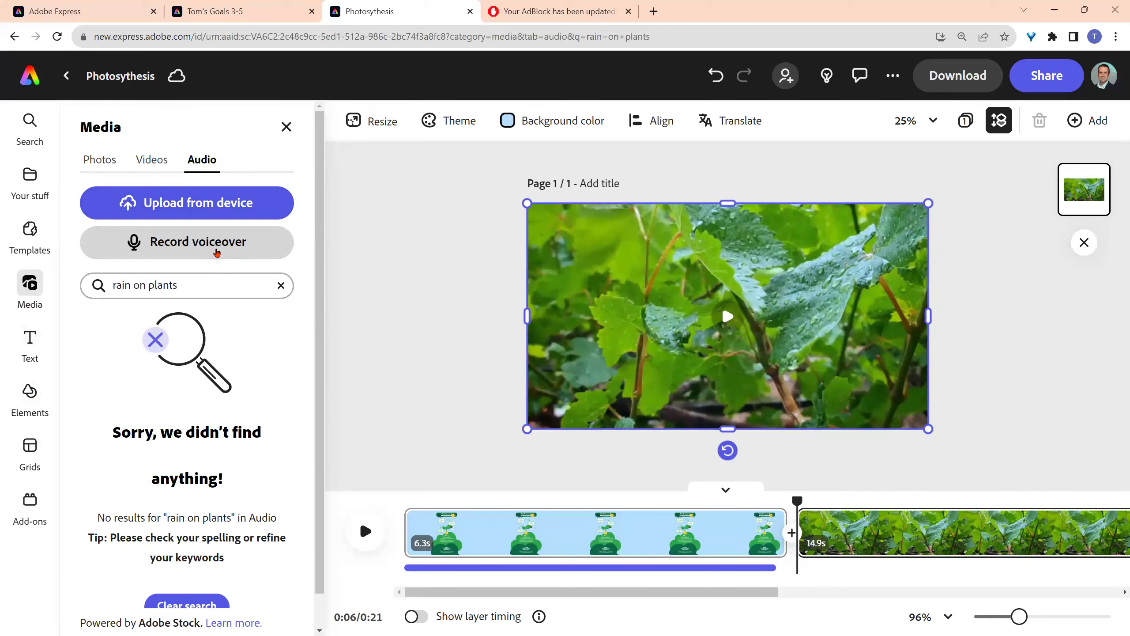
- Record a 9.1-second voiceover, Voiceover 2.wav, under the rain-on-leaves scene
click(217, 253)
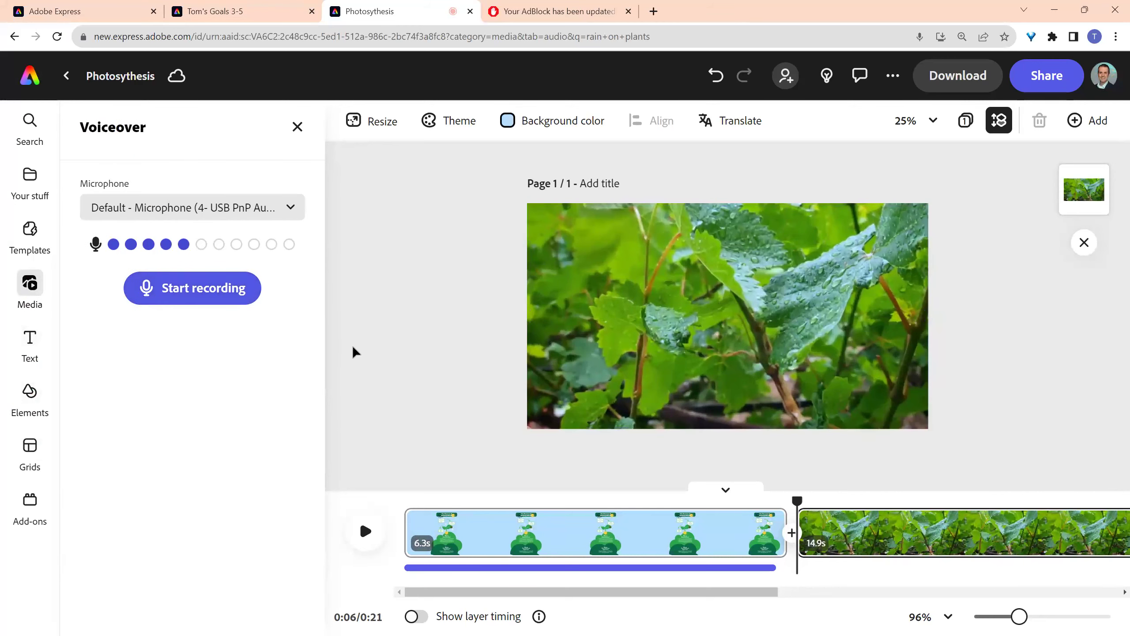
click(251, 298)
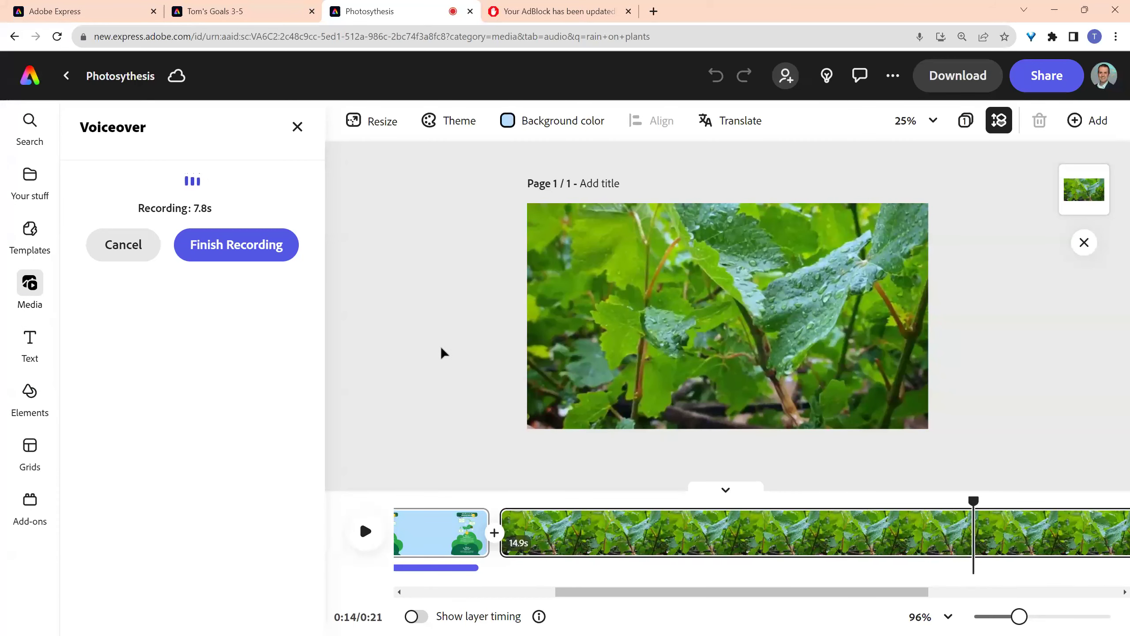
click(245, 262)
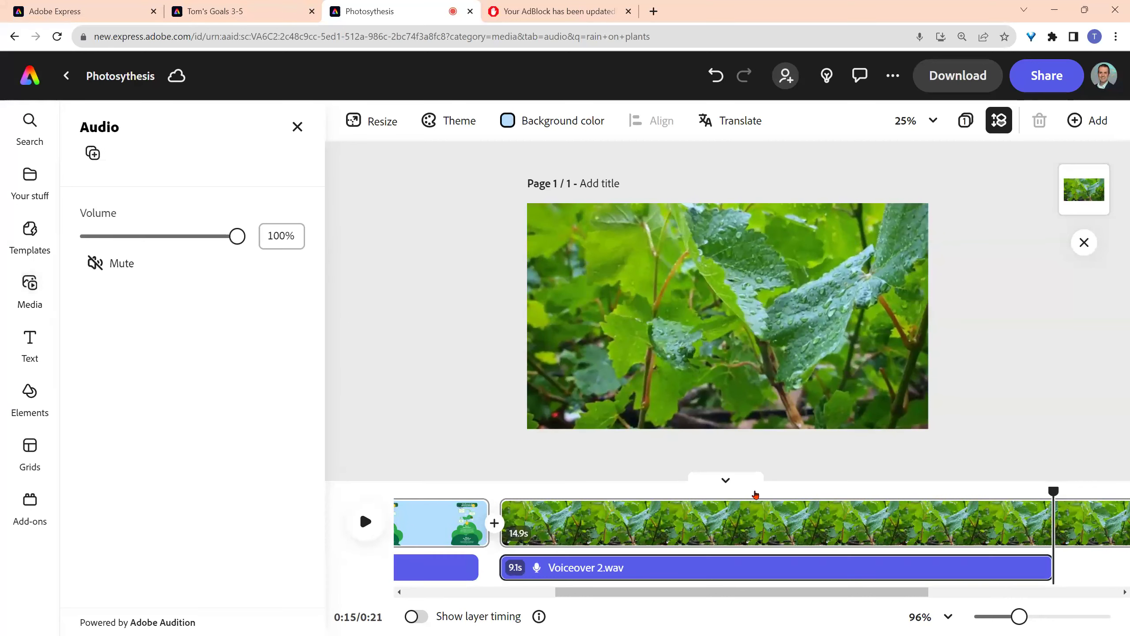
- Return the playhead to 0:00 and close the Voiceover and Media panels
drag(1054, 491, 404, 491)
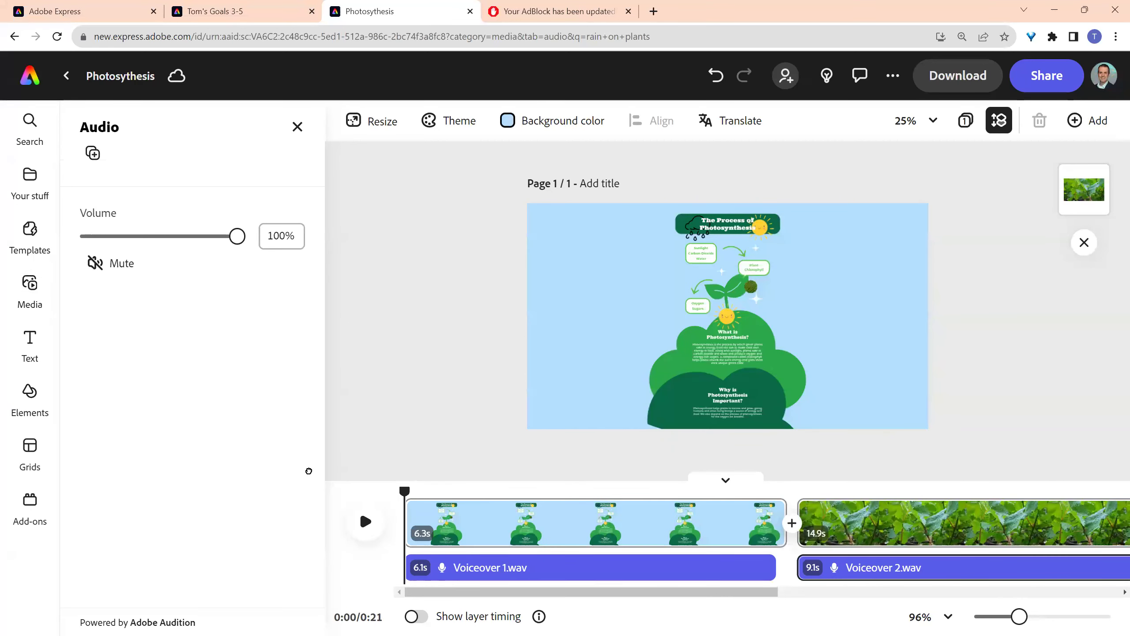
click(746, 626)
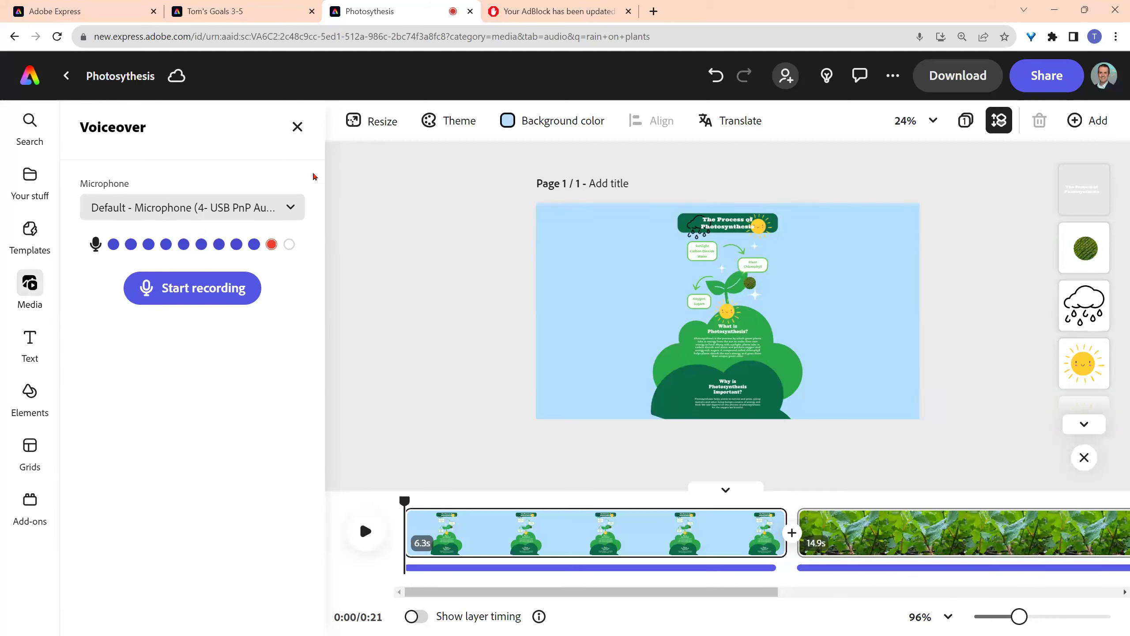
click(298, 135)
click(285, 124)
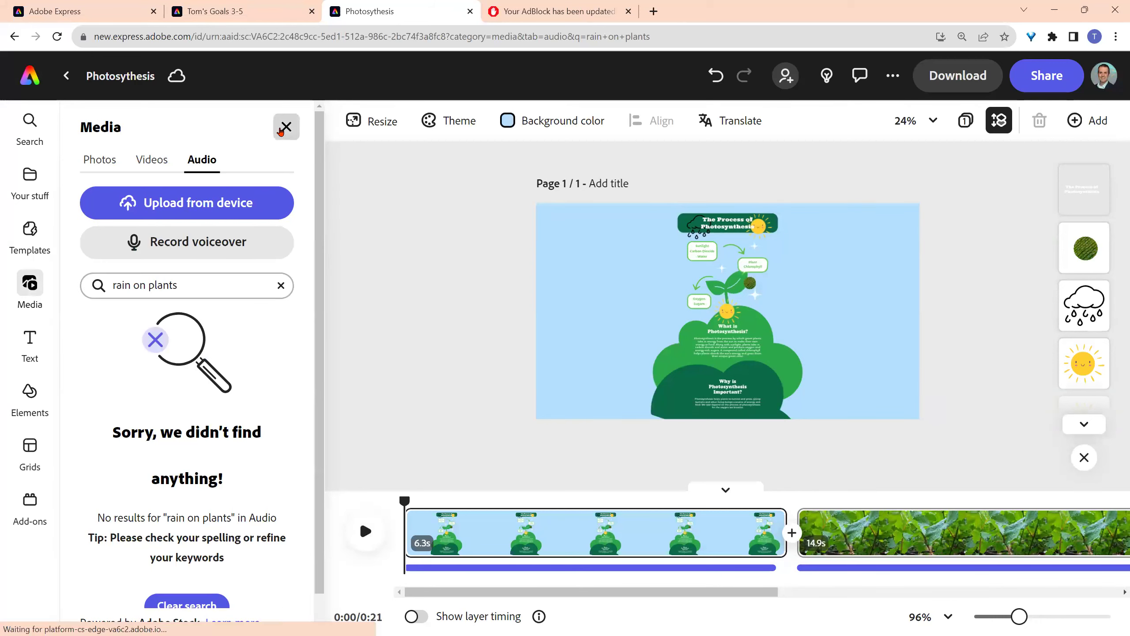
click(286, 127)
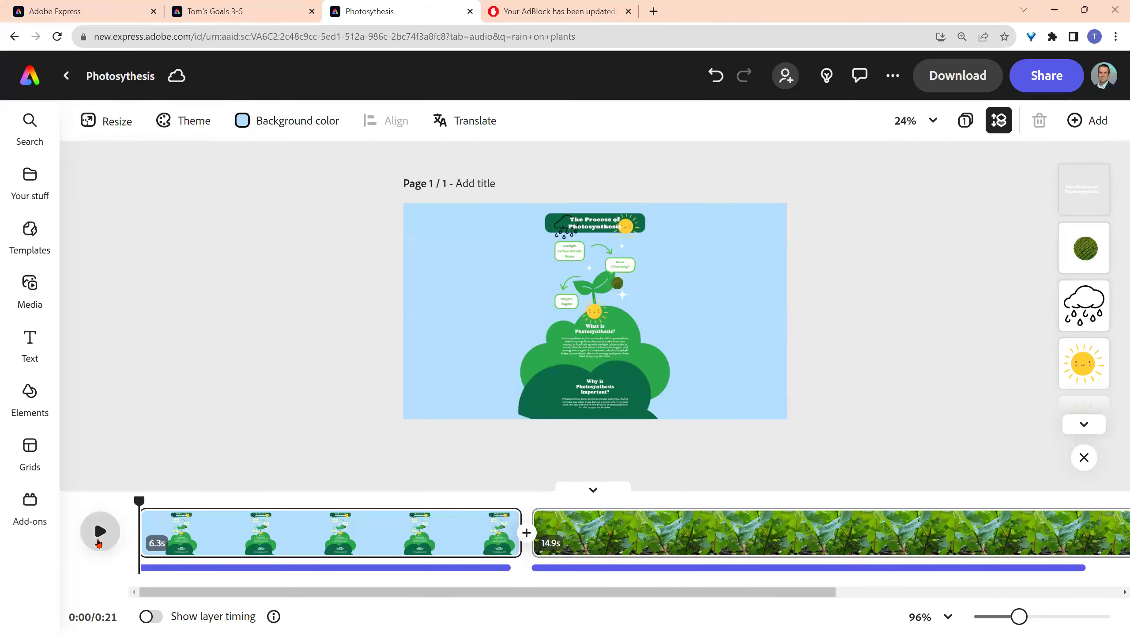
- Preview the narrated video, pausing near 0:11, then bring up the Elements library
click(100, 531)
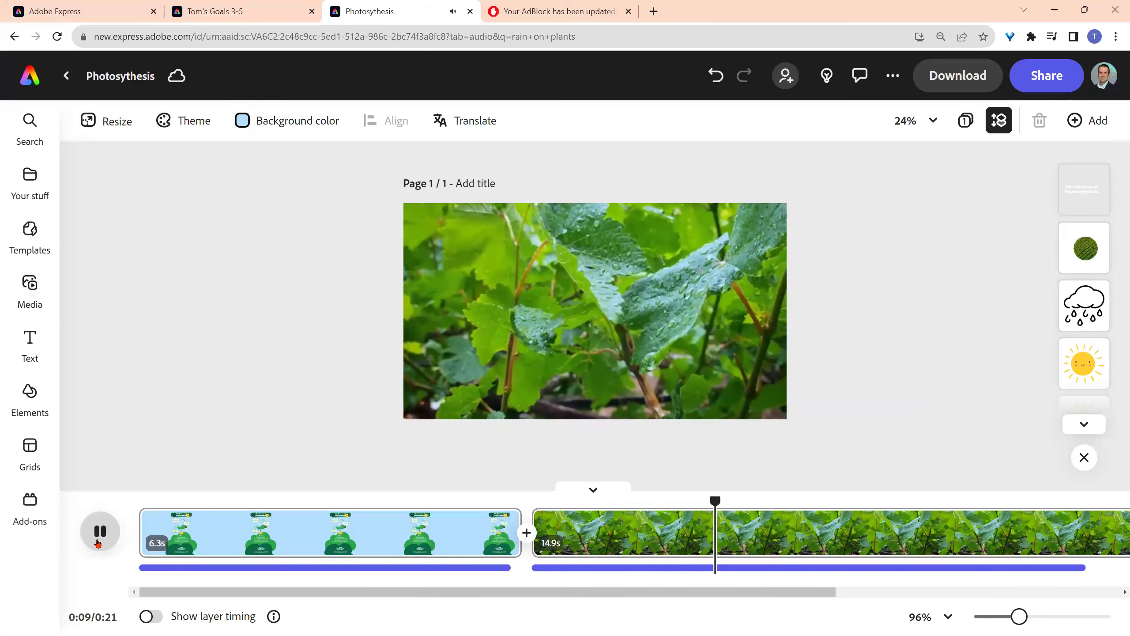
click(98, 543)
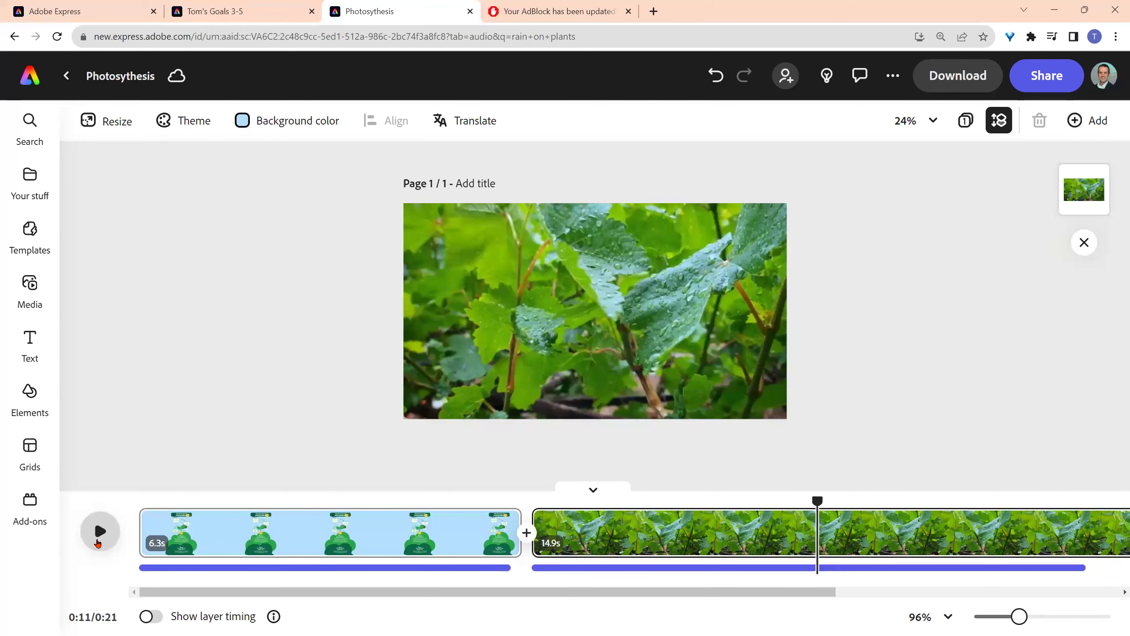
click(30, 338)
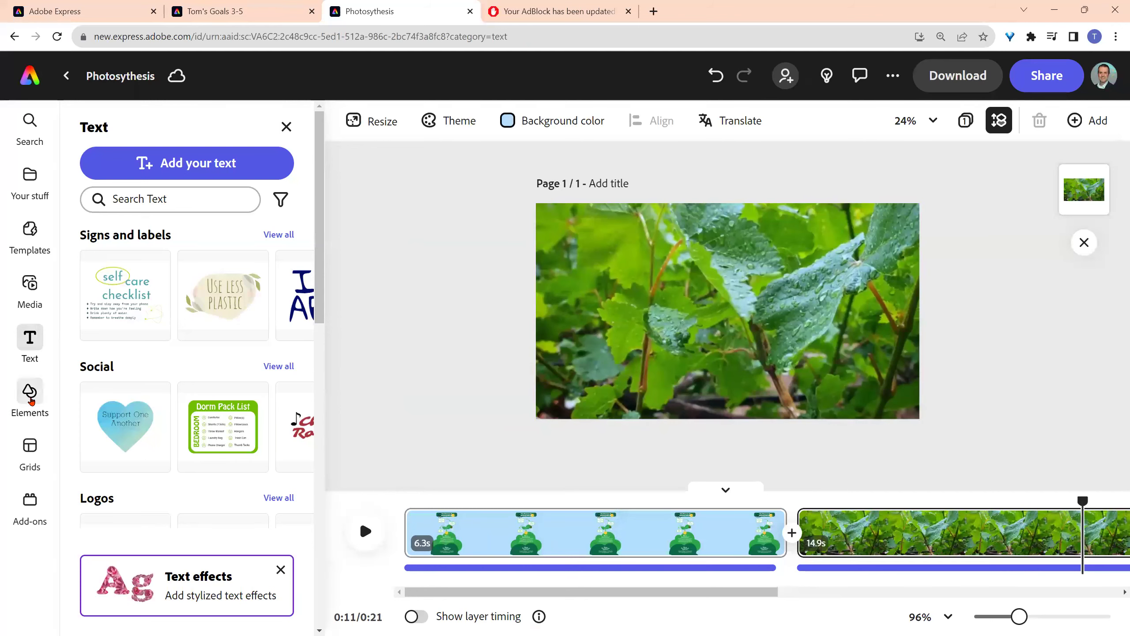
click(32, 395)
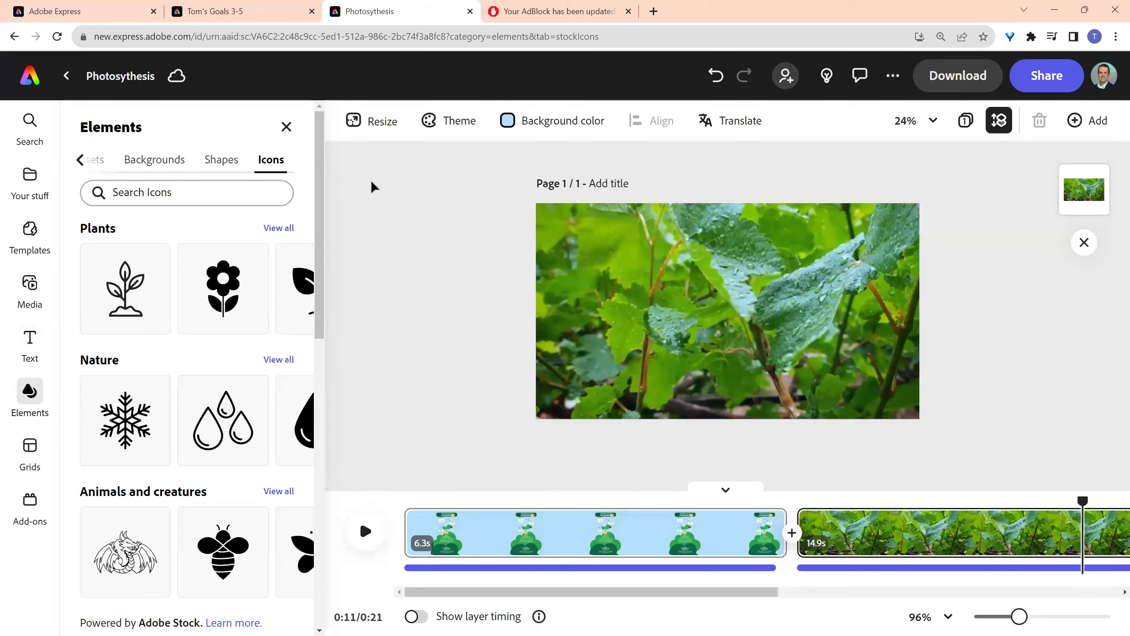
- Create a new Webpage project from the Adobe Express home page
click(98, 11)
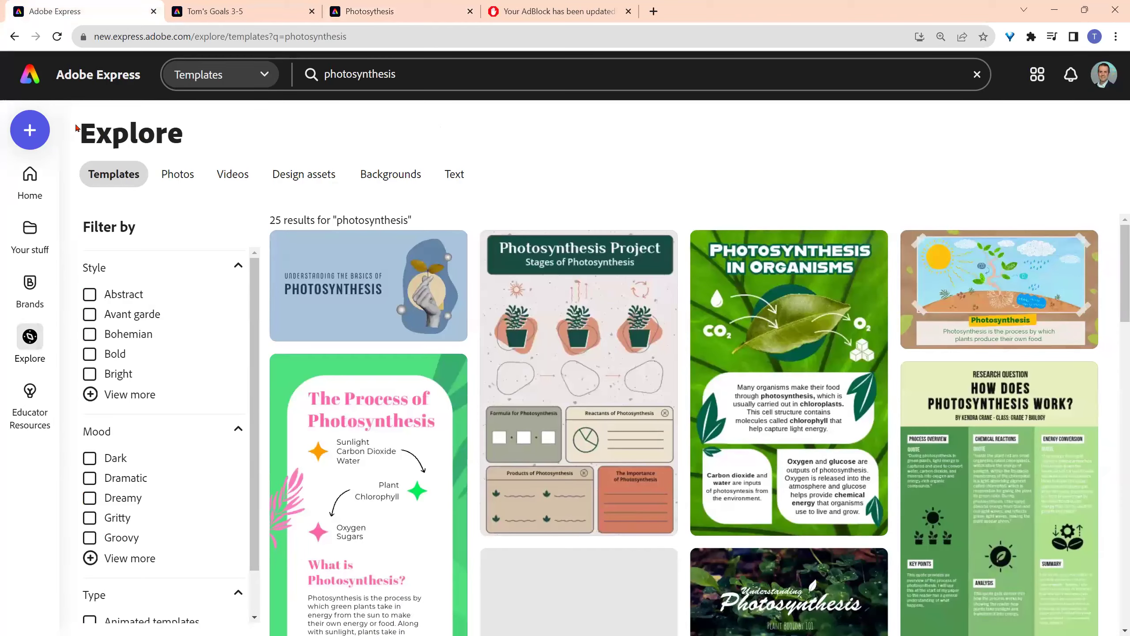
click(34, 87)
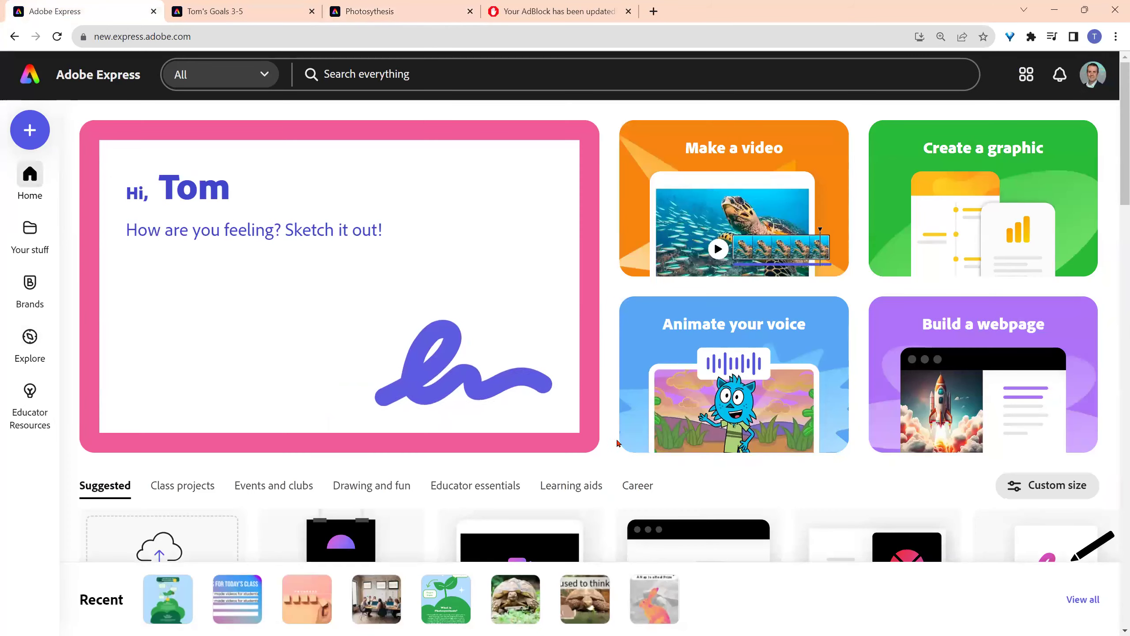
scroll(615, 404, down, 6)
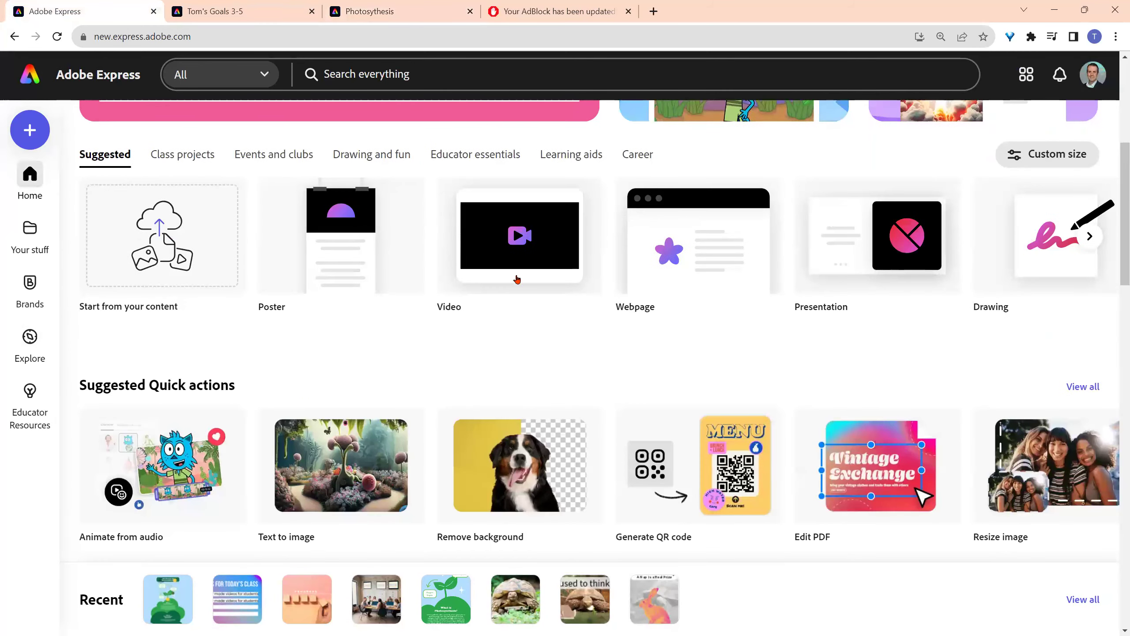
scroll(648, 381, up, 1)
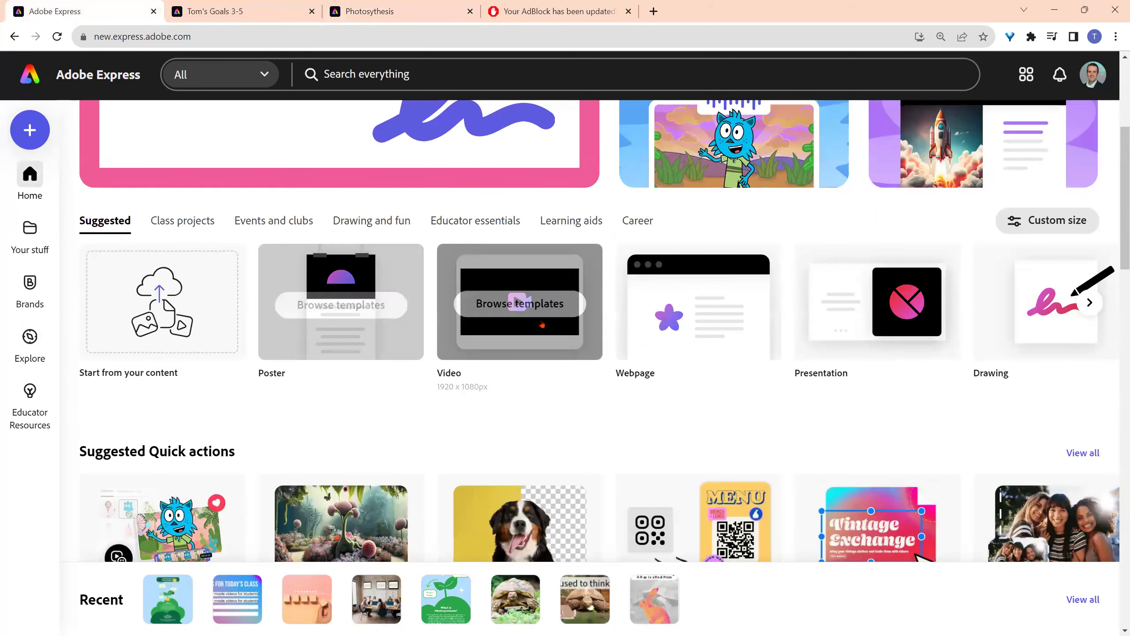
scroll(666, 449, up, 2)
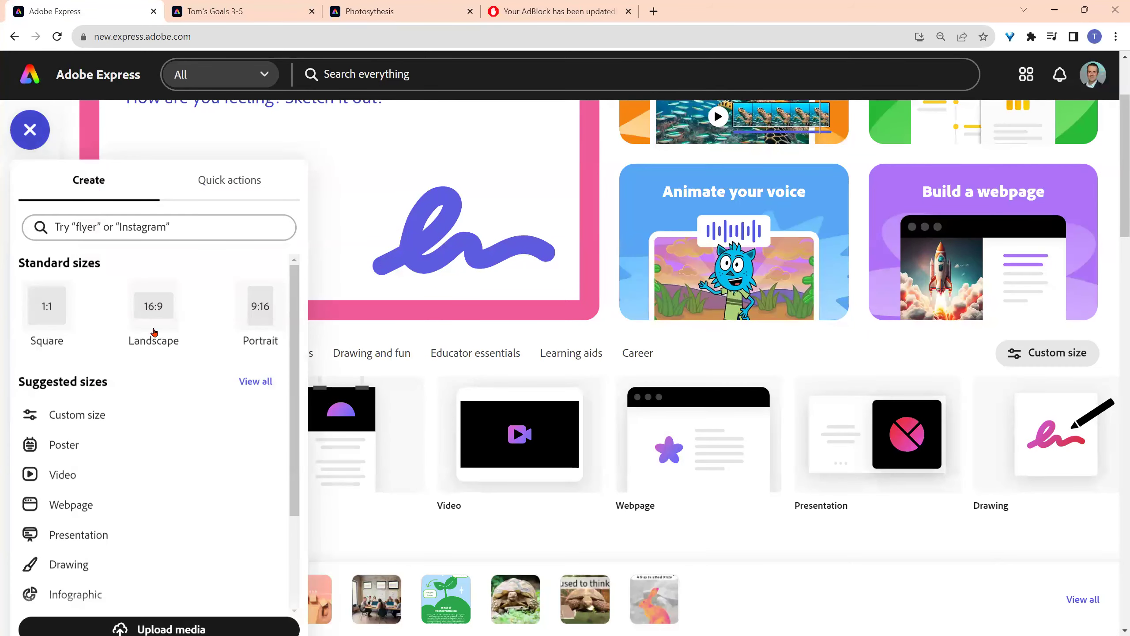
click(130, 228)
text(webpa)
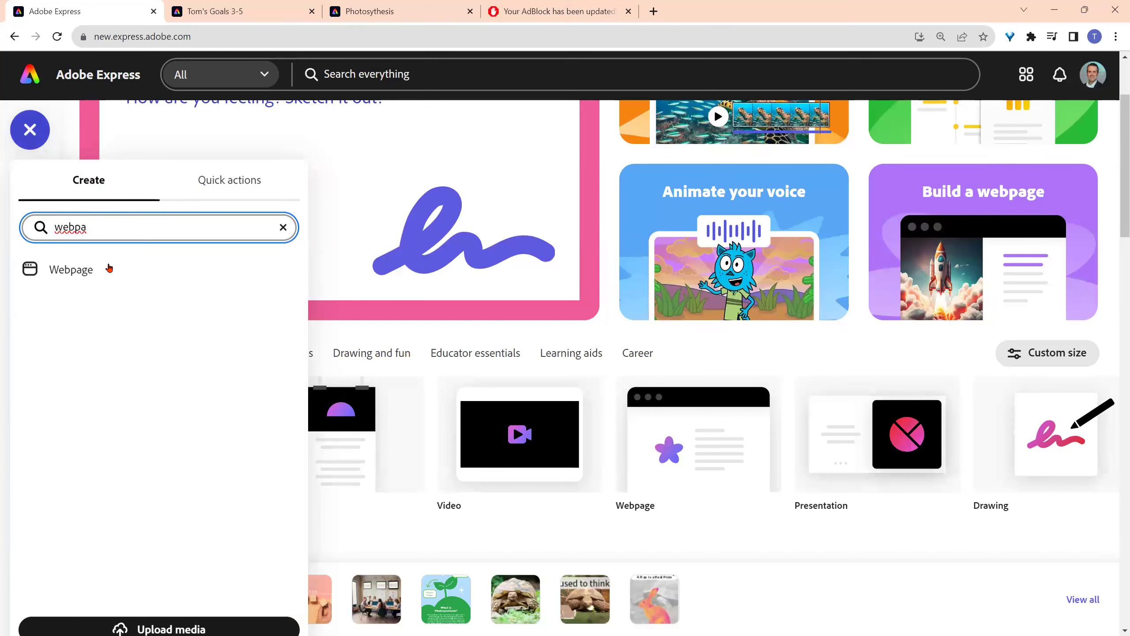
click(83, 272)
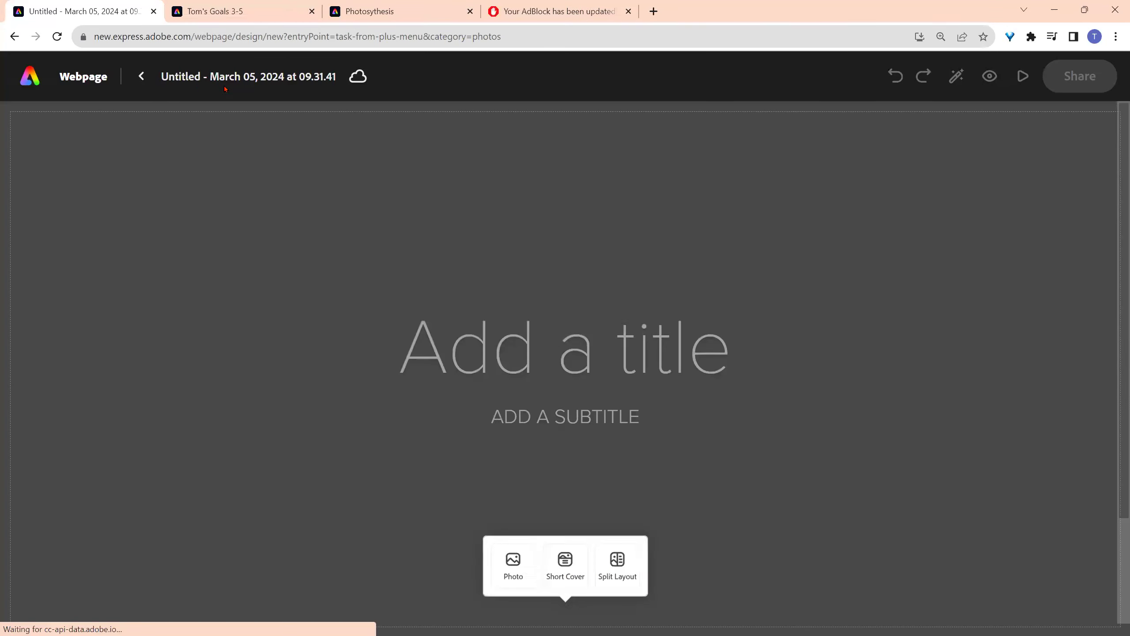
- Name the webpage 'Photosythesis web page' and return to the Photosynthesis video tab
click(223, 78)
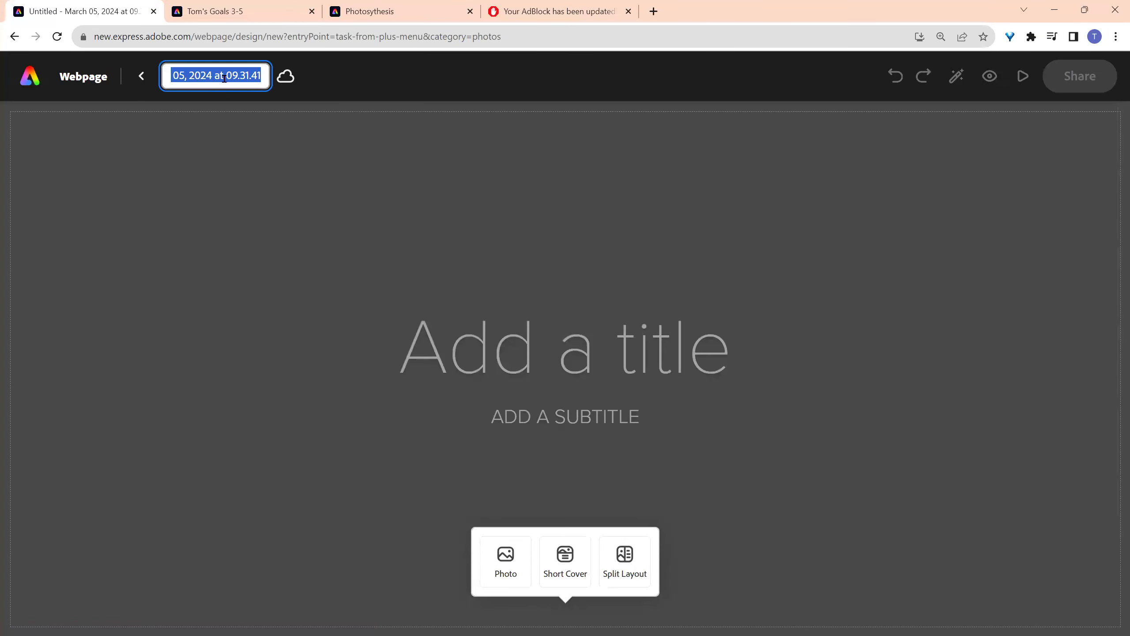
text(Photosythesis)
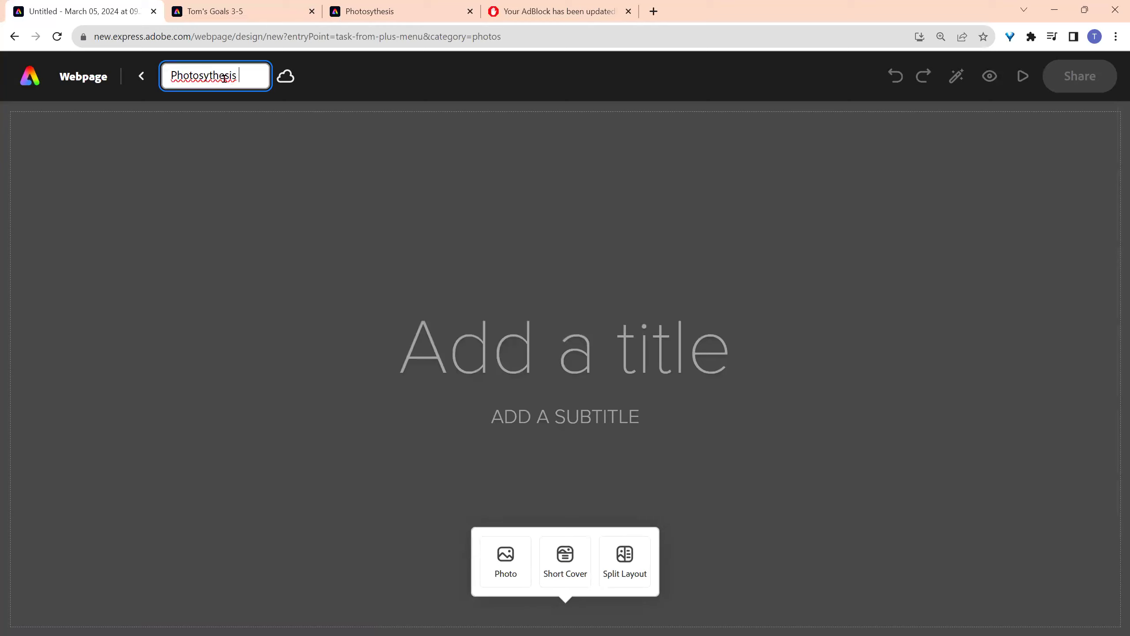
text( web page)
key(Return)
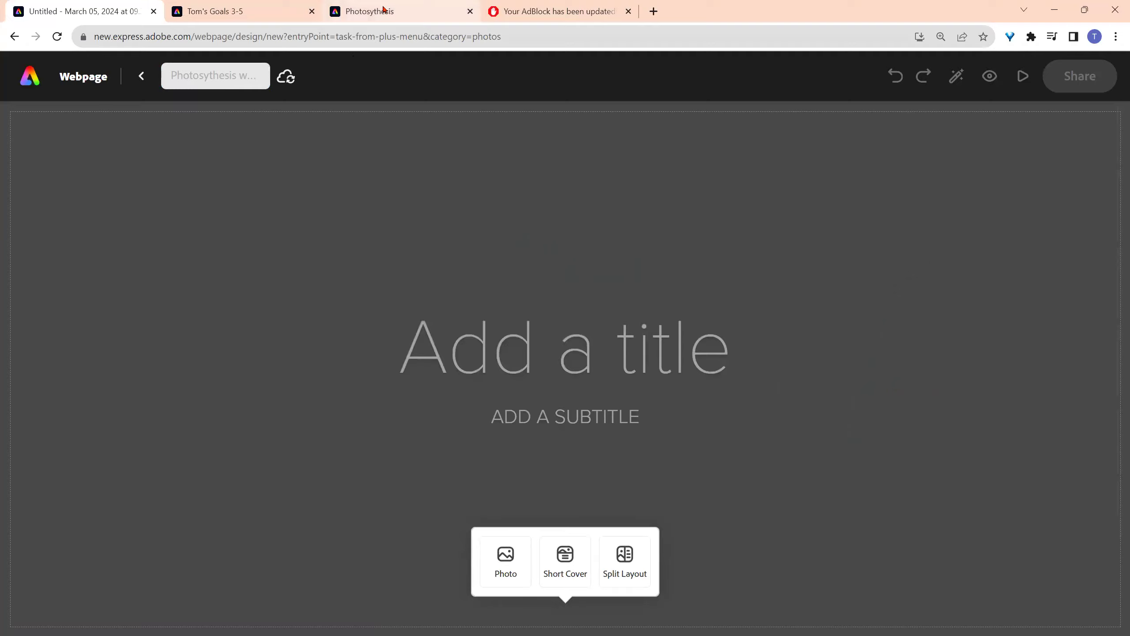
click(384, 8)
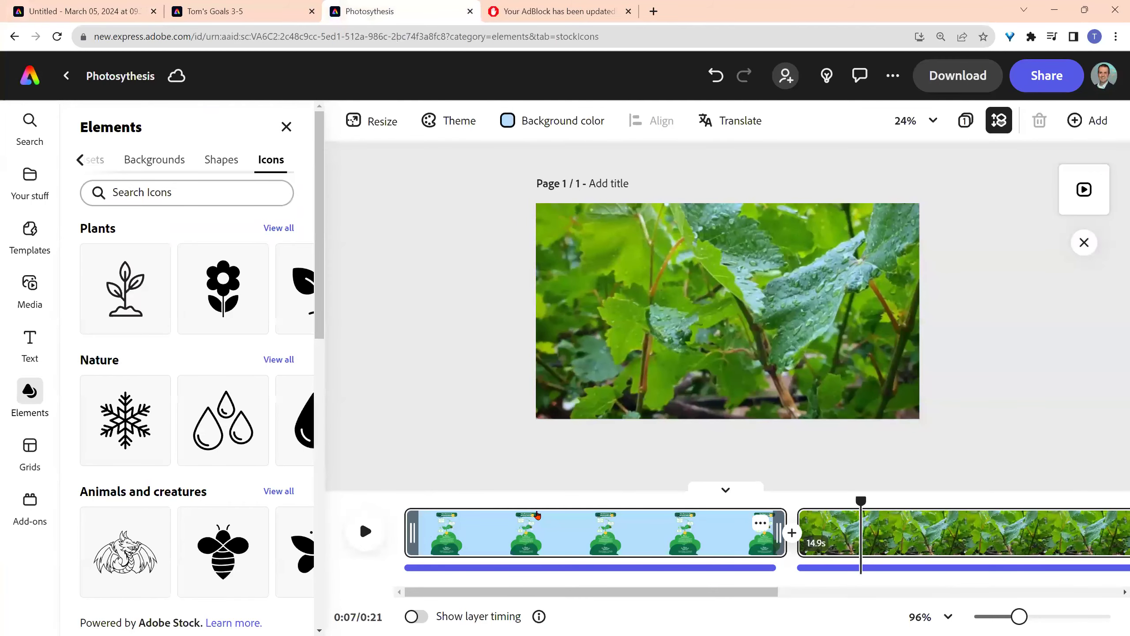
- Check the page size settings of the Photosynthesis design, leaving them unchanged
click(459, 530)
click(730, 346)
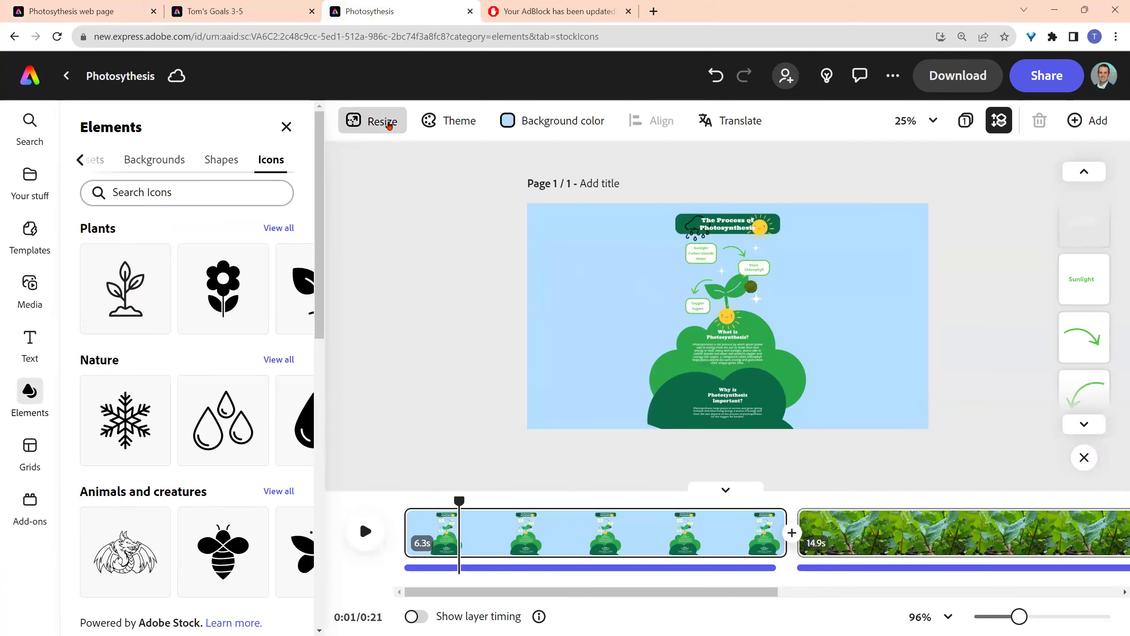
click(382, 121)
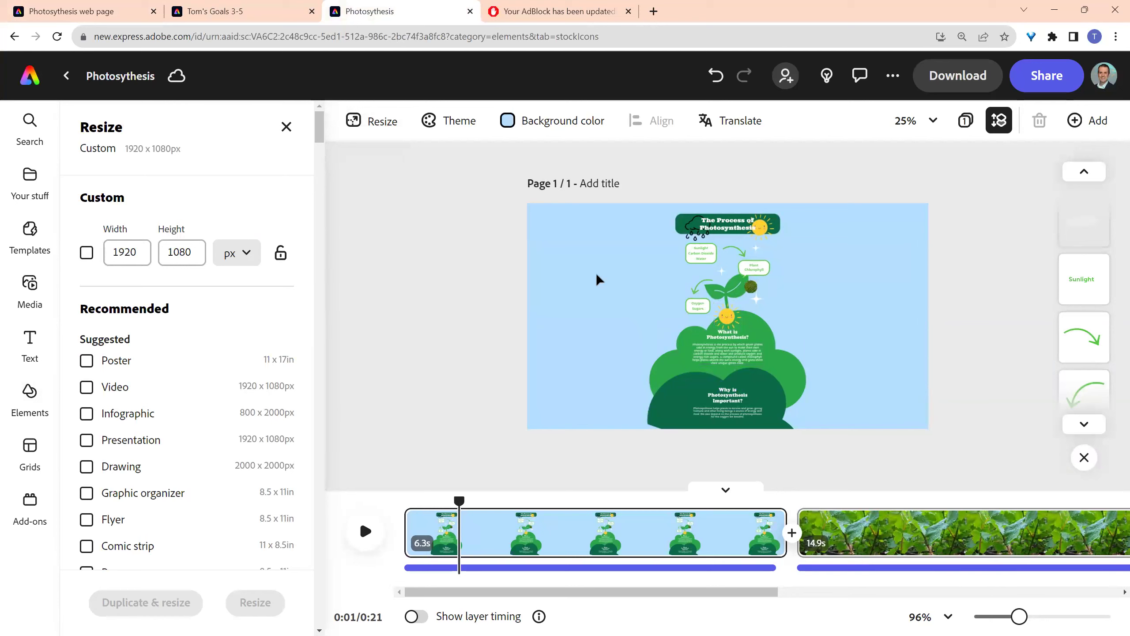
click(123, 252)
click(696, 265)
- Download the Photosynthesis design as a PNG and switch to the web page tab
click(958, 76)
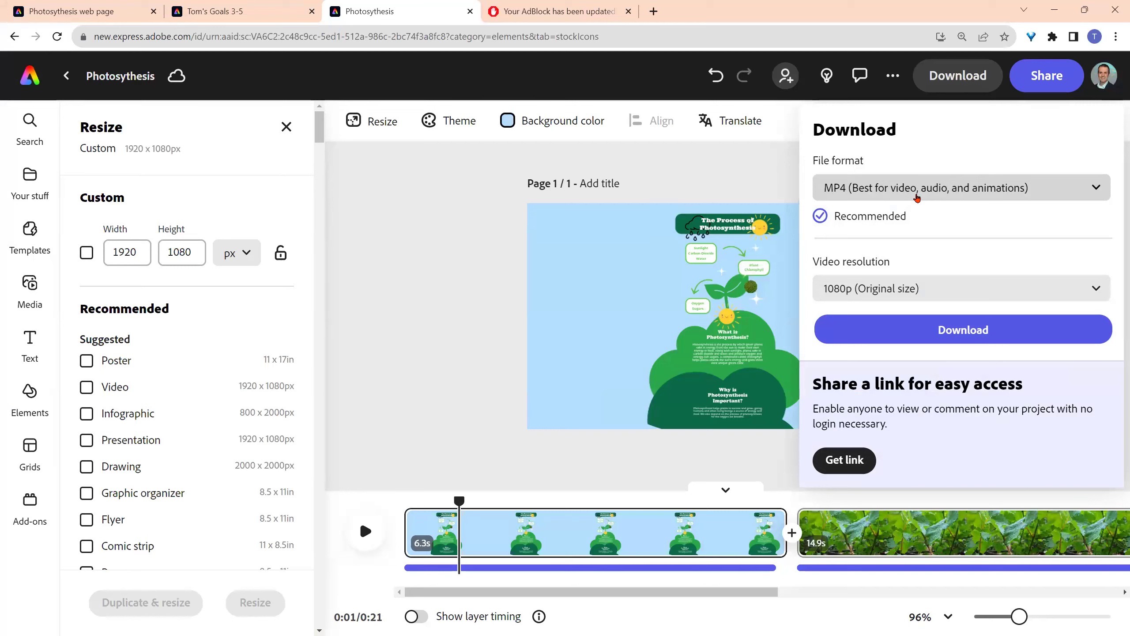
click(916, 196)
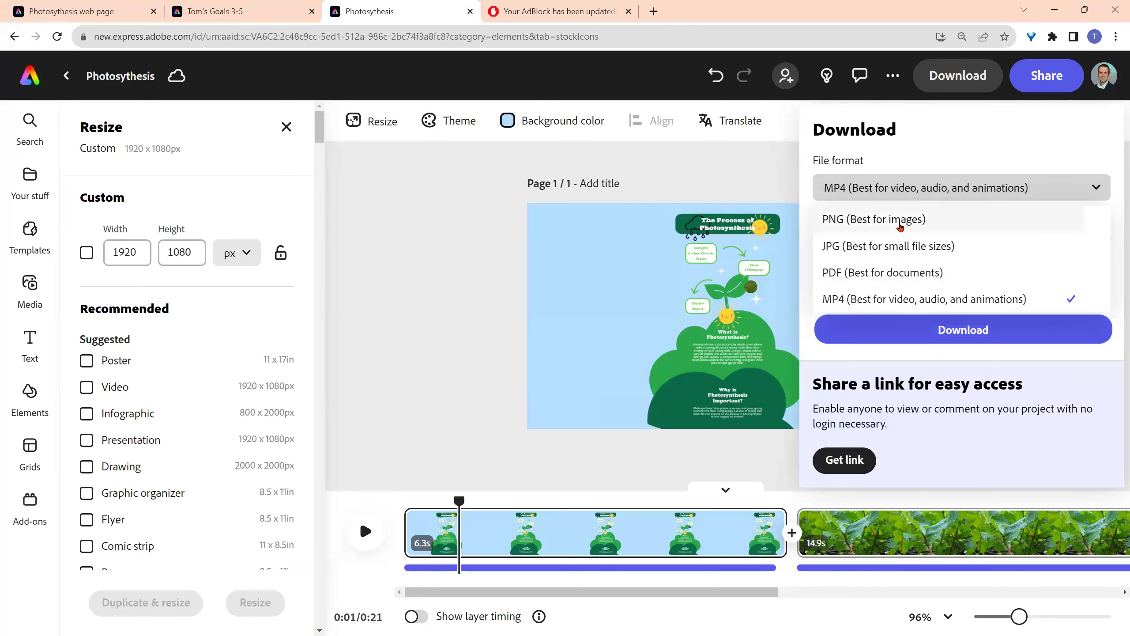
click(900, 226)
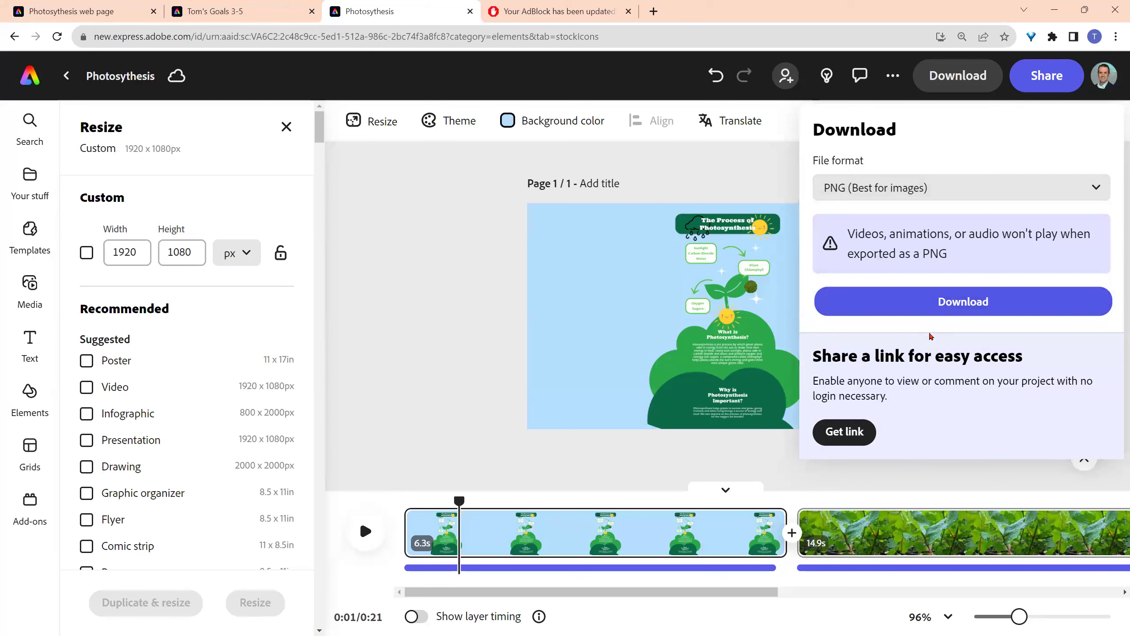
click(932, 311)
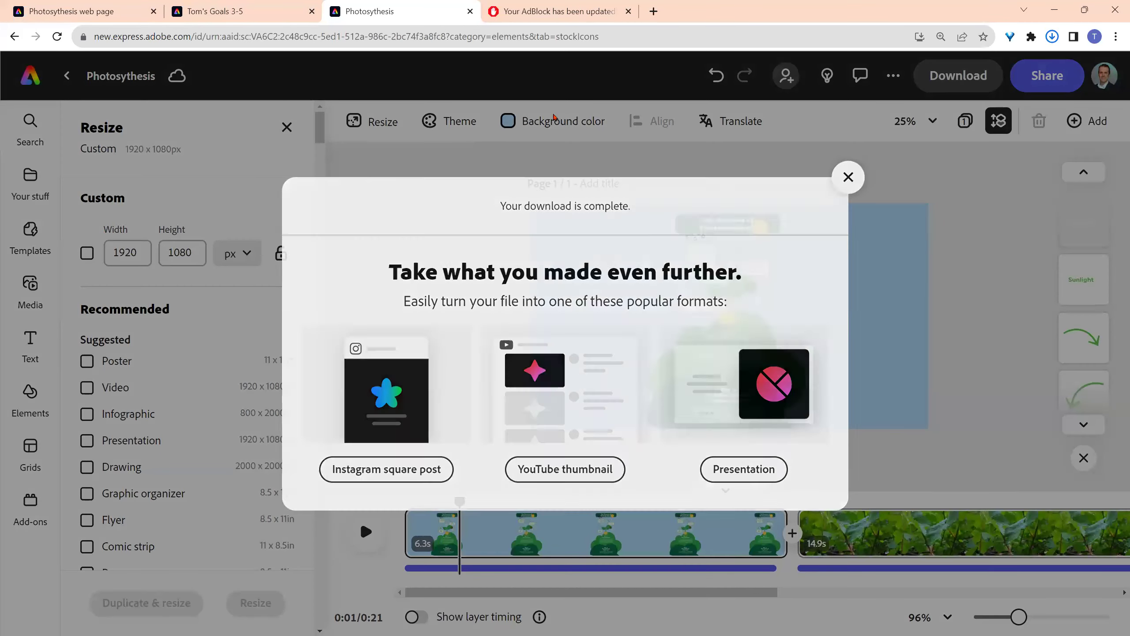
click(554, 116)
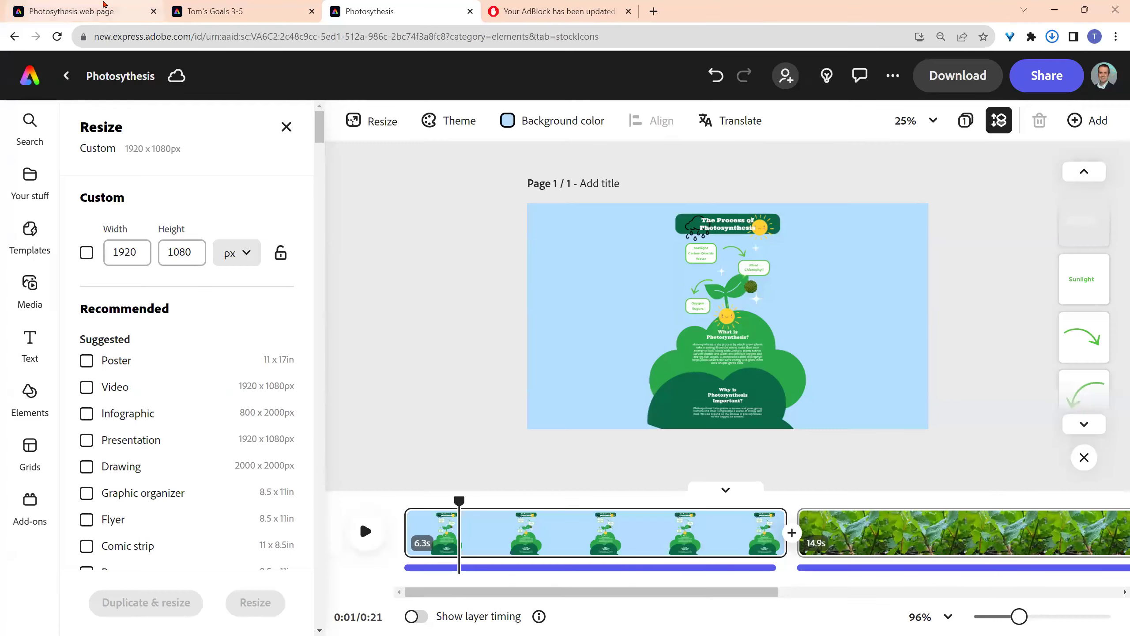
click(85, 11)
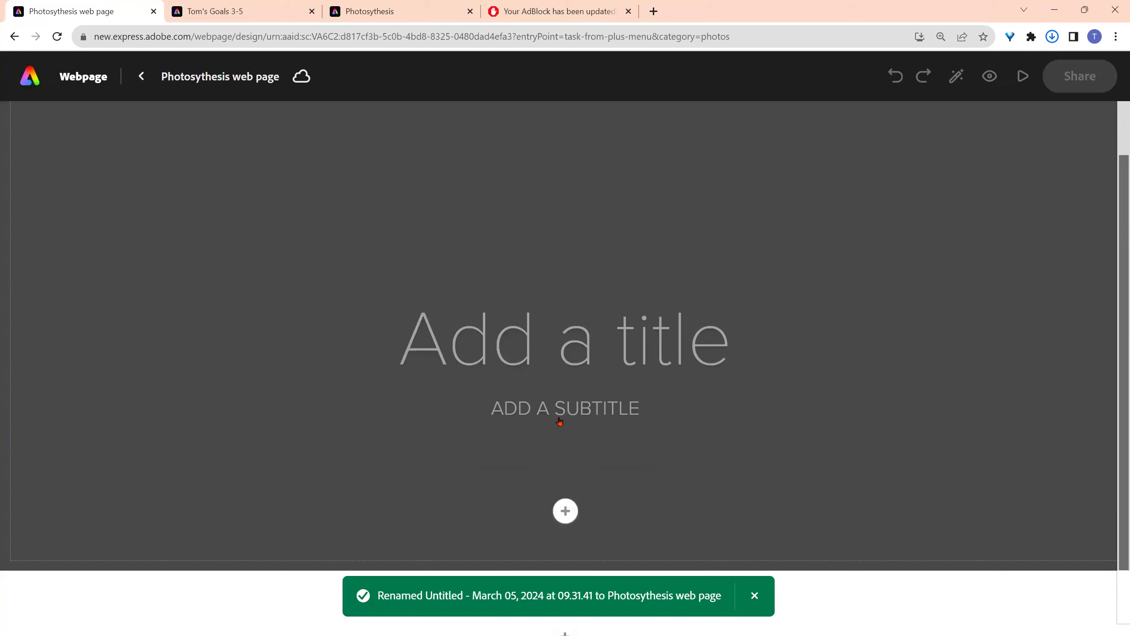
- Set the sprout-in-rain photo from a 'rain plants' search as the cover background
mouse_move(565, 512)
click(512, 559)
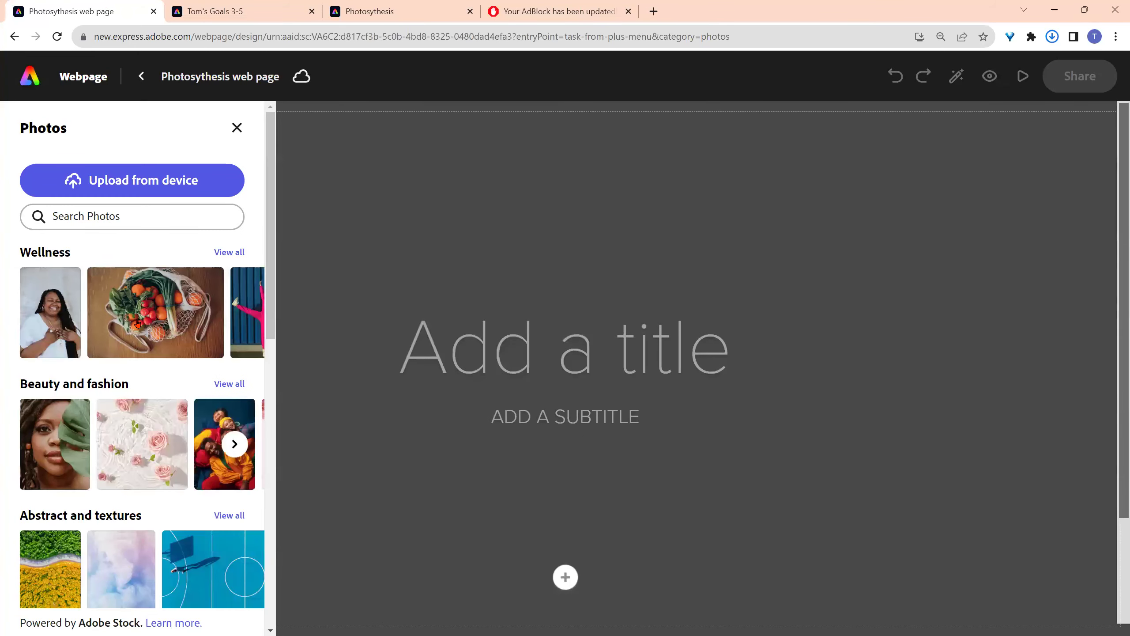
click(145, 221)
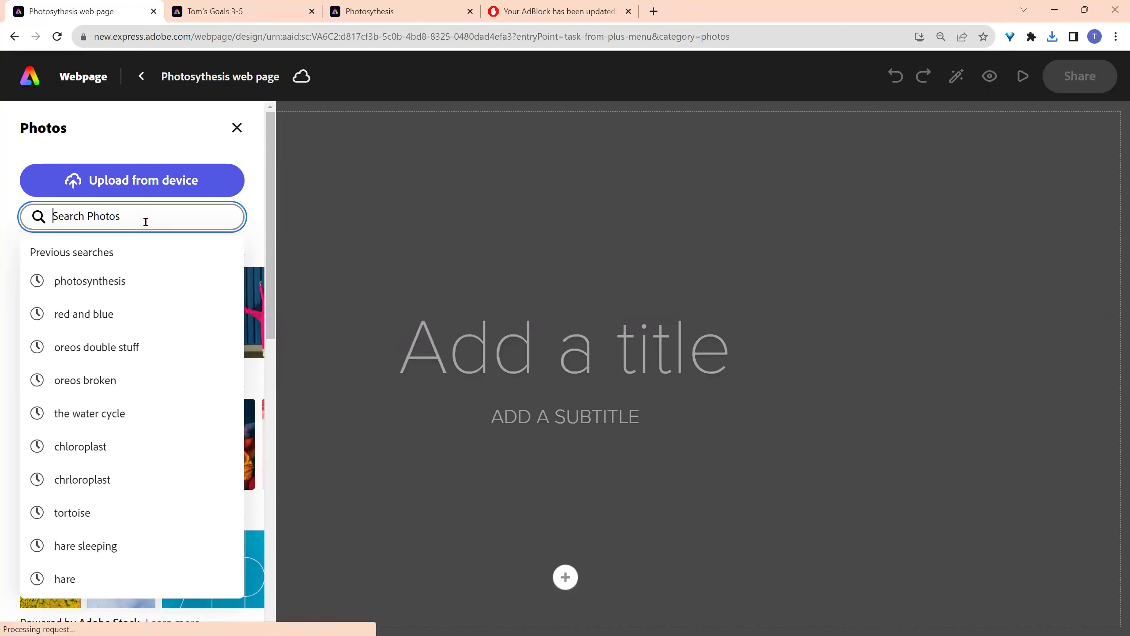
text(rain pl)
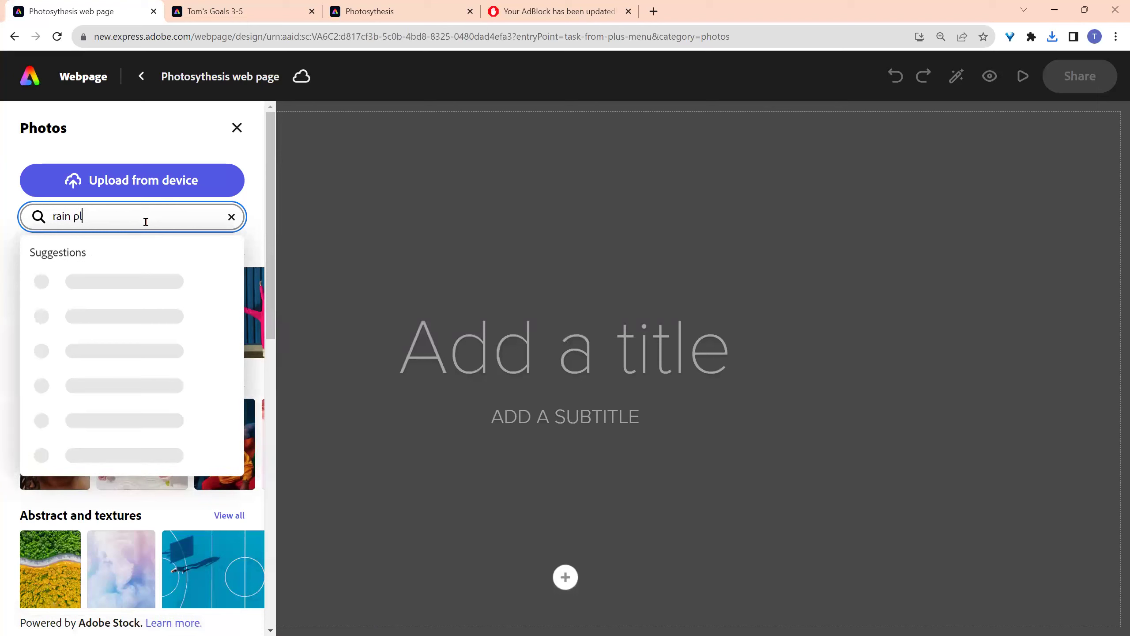
text(ants)
key(Return)
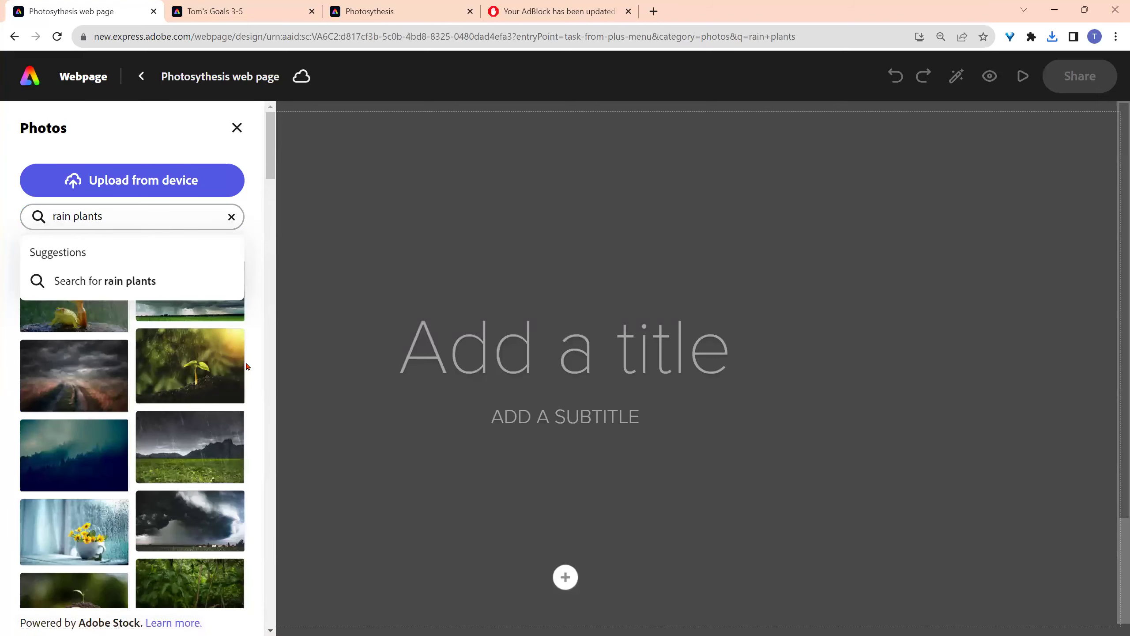
click(223, 363)
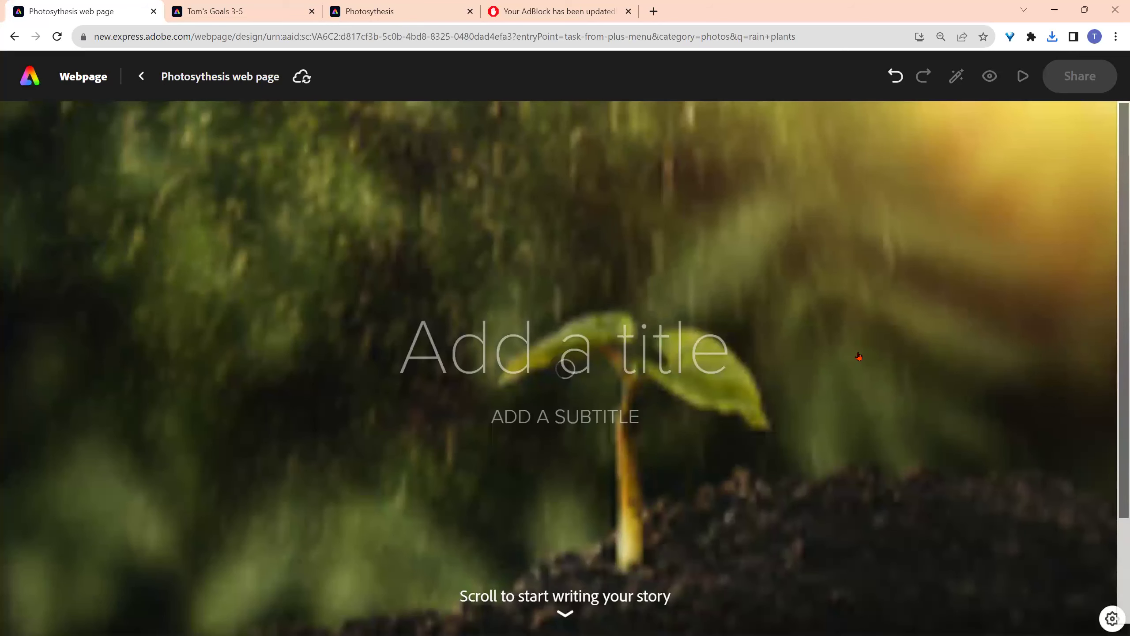
- Insert a photo grid block below the cover, discarding a trial video block
scroll(860, 357, down, 5)
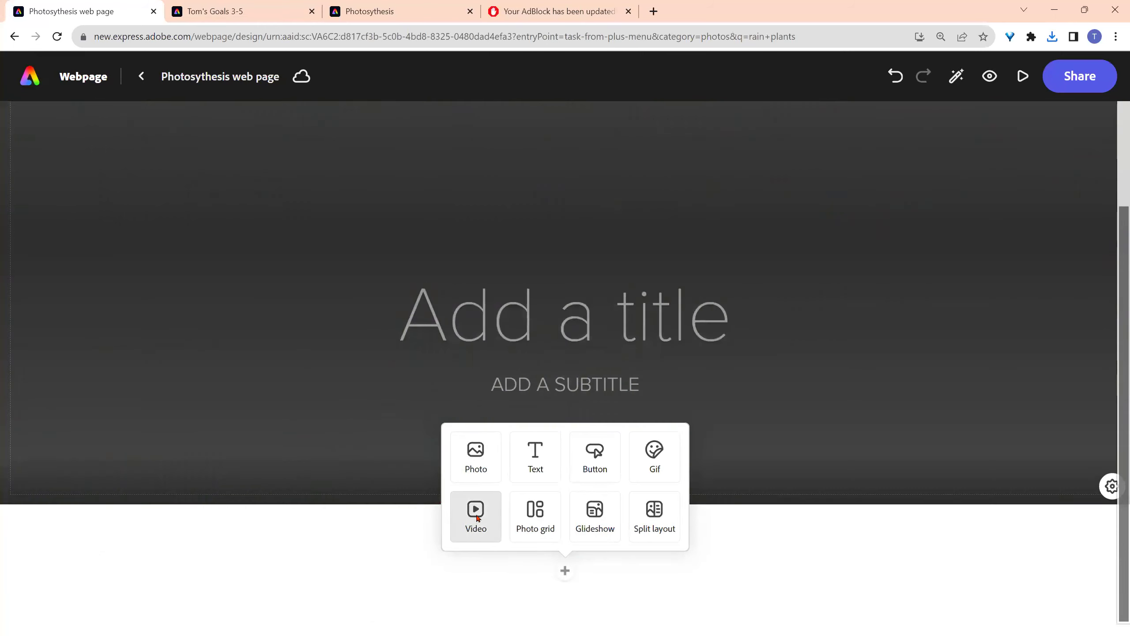
click(476, 515)
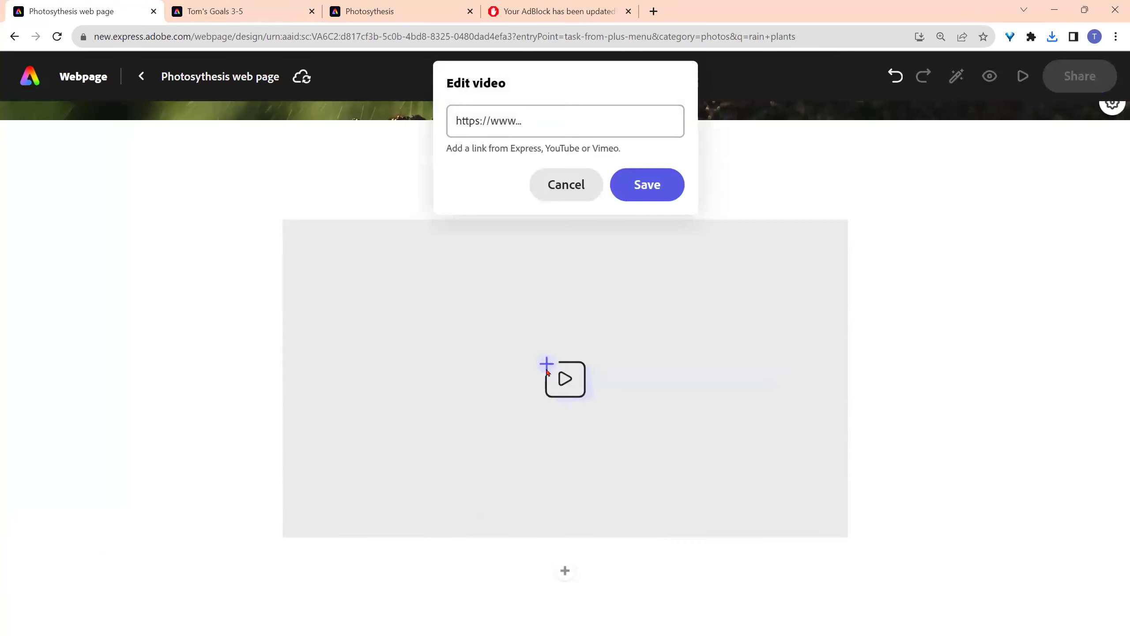
click(691, 214)
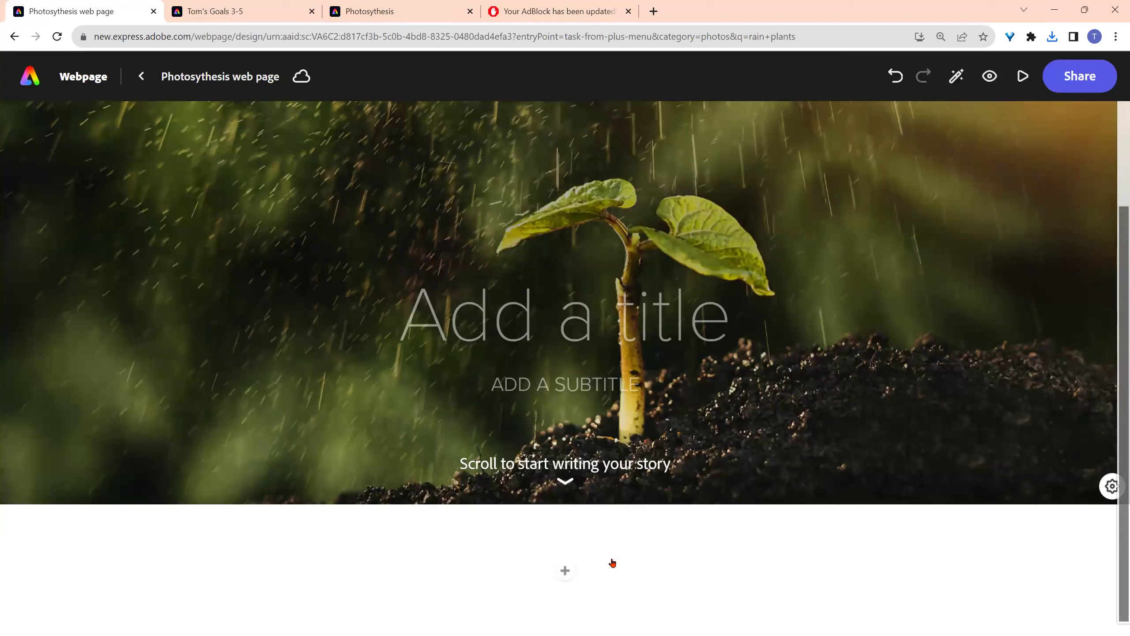
click(576, 572)
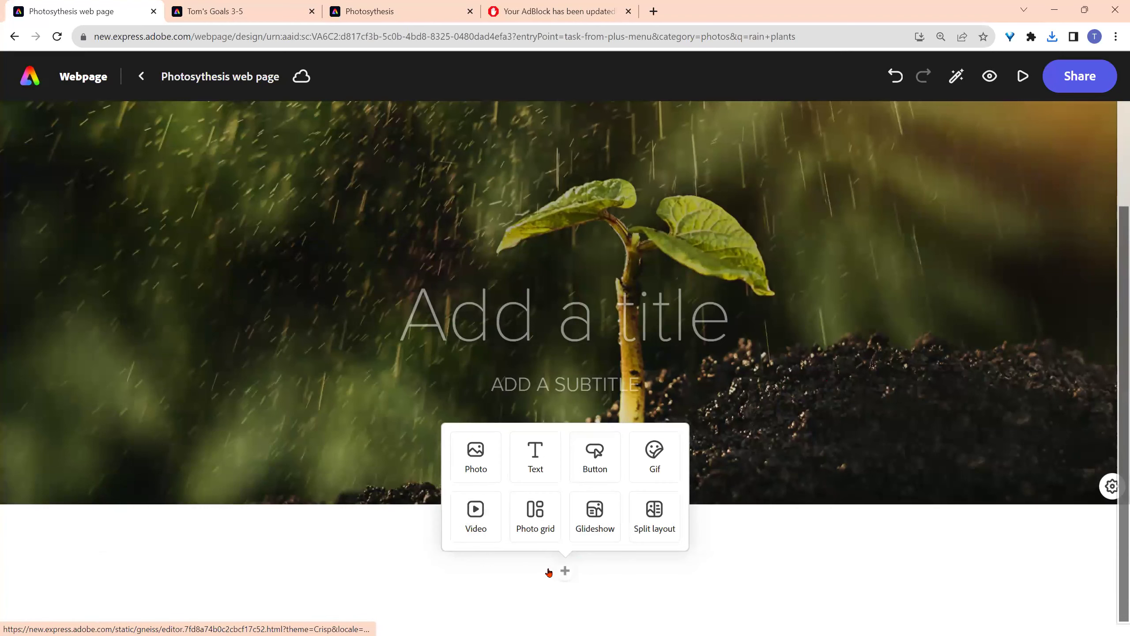
click(528, 519)
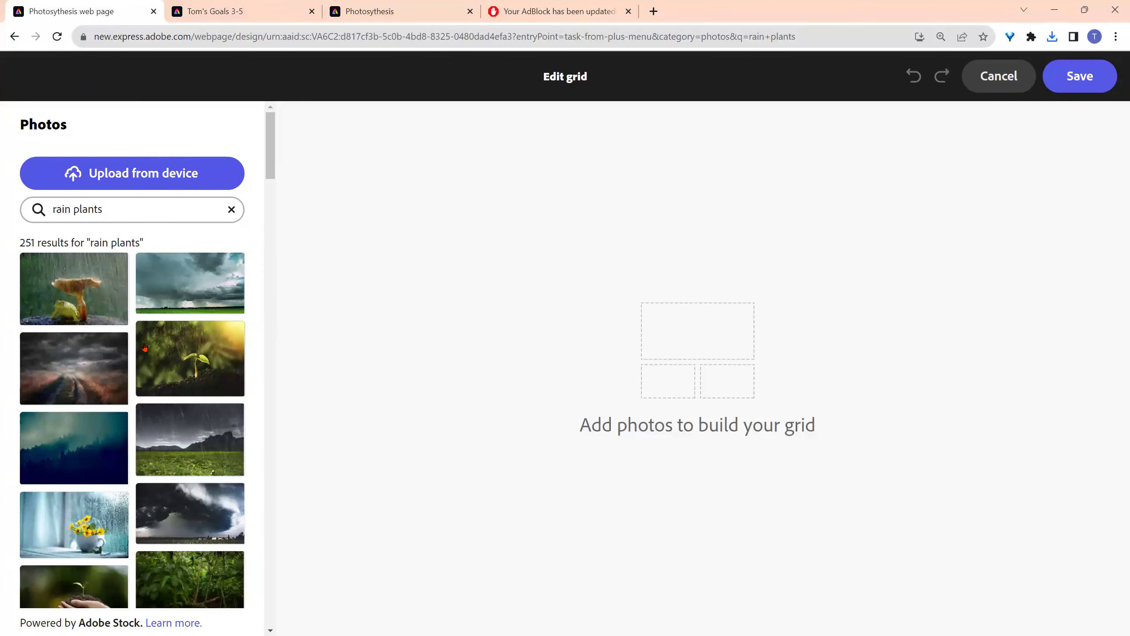
- Fill the grid with mushroom-frog, rainy field, flower cup and yellow flower photos, then save
click(79, 294)
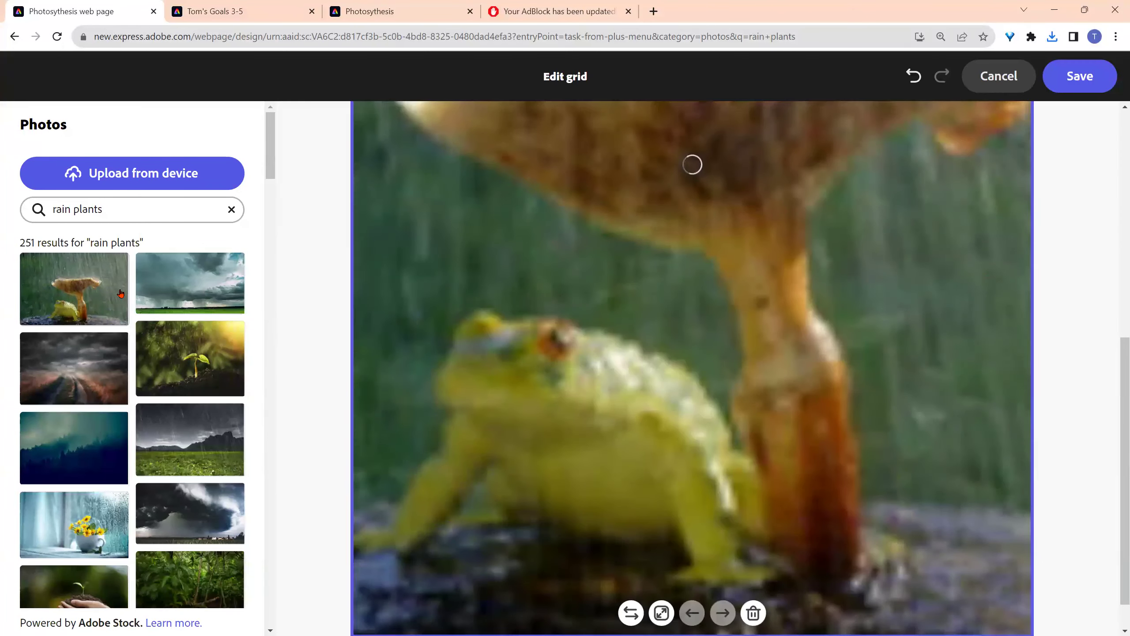
click(195, 441)
click(82, 527)
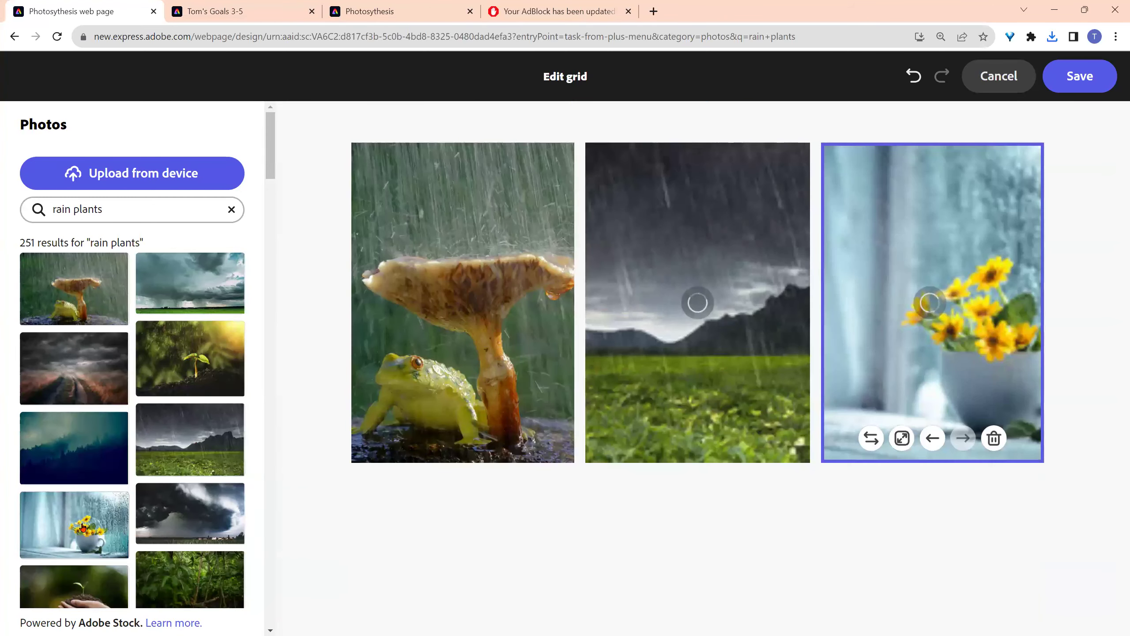
scroll(205, 545, down, 3)
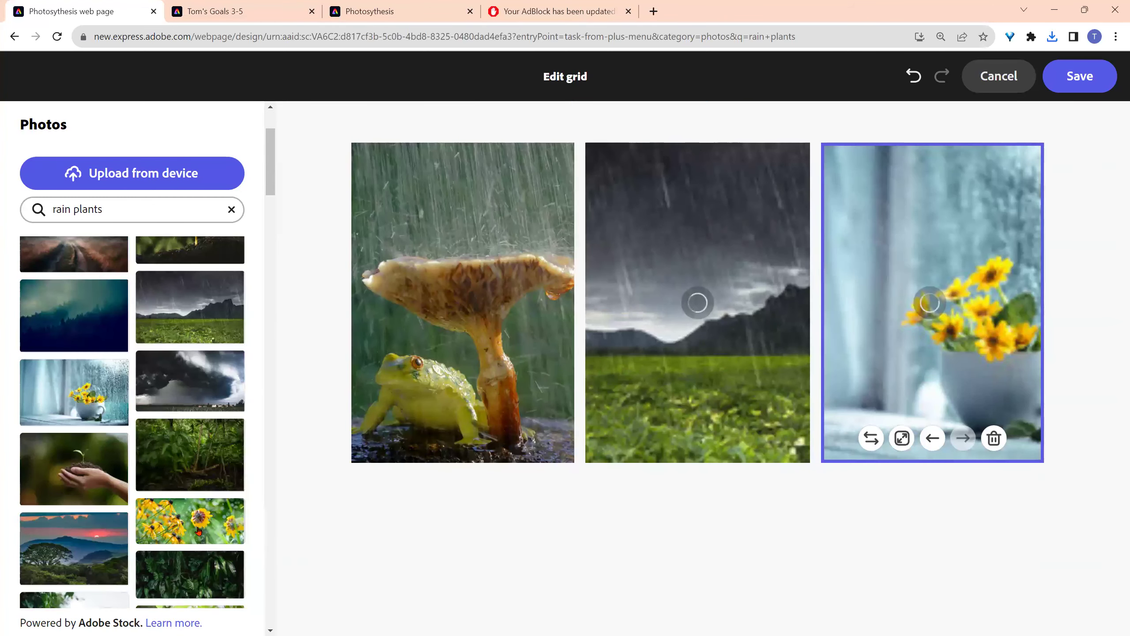
click(200, 532)
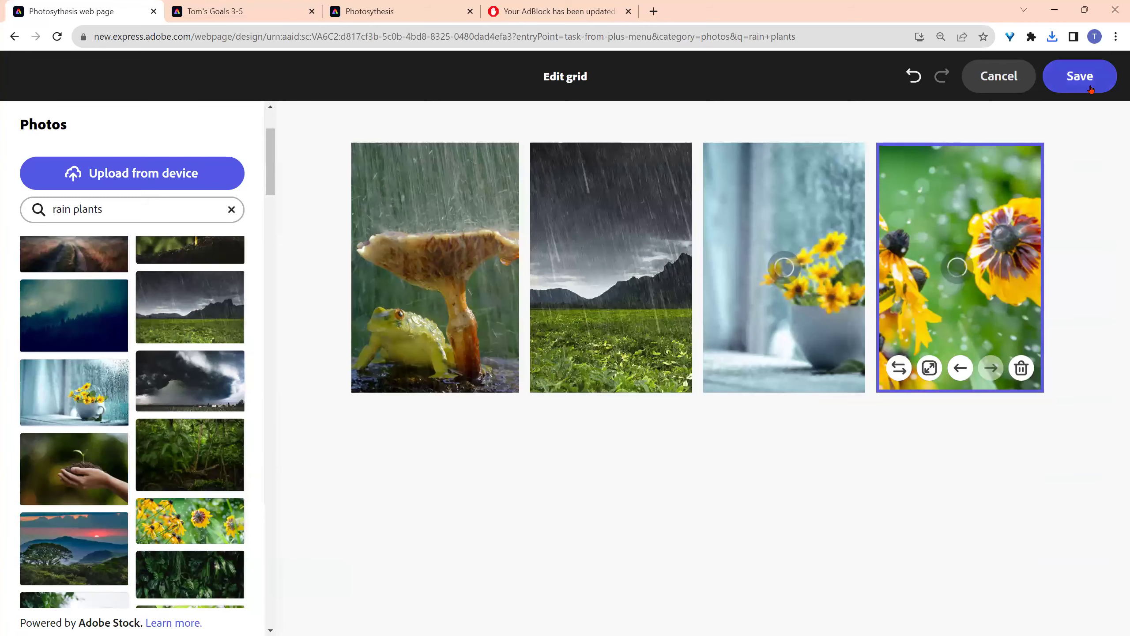
click(1090, 85)
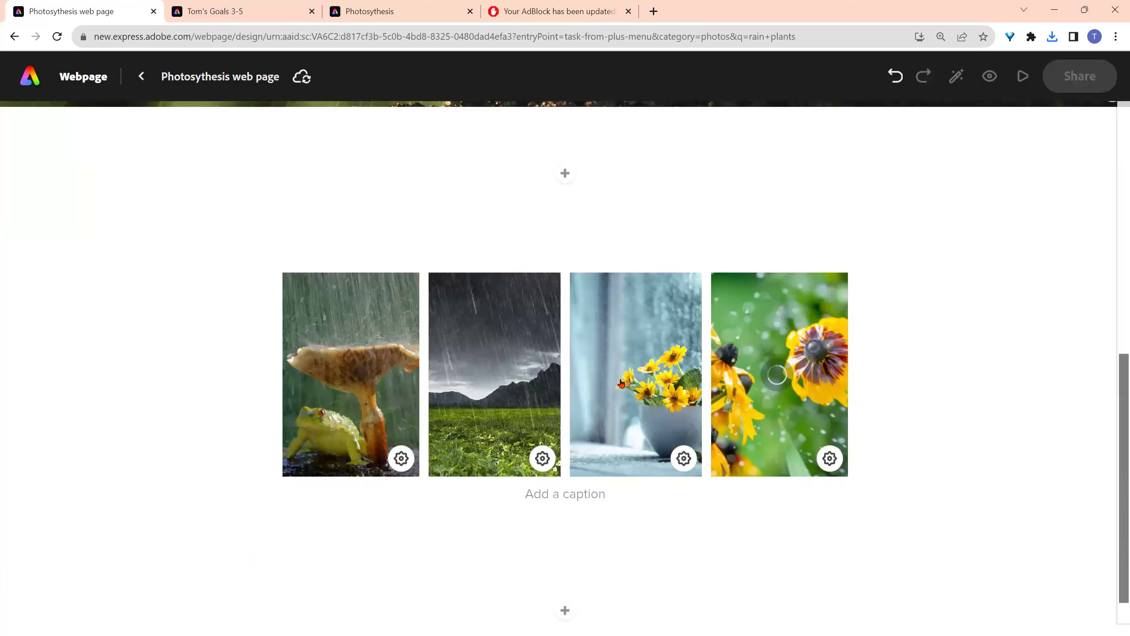
- Add a text block reading 'This is my Photosynthesis graphic.' below the photo grid
click(570, 609)
click(534, 497)
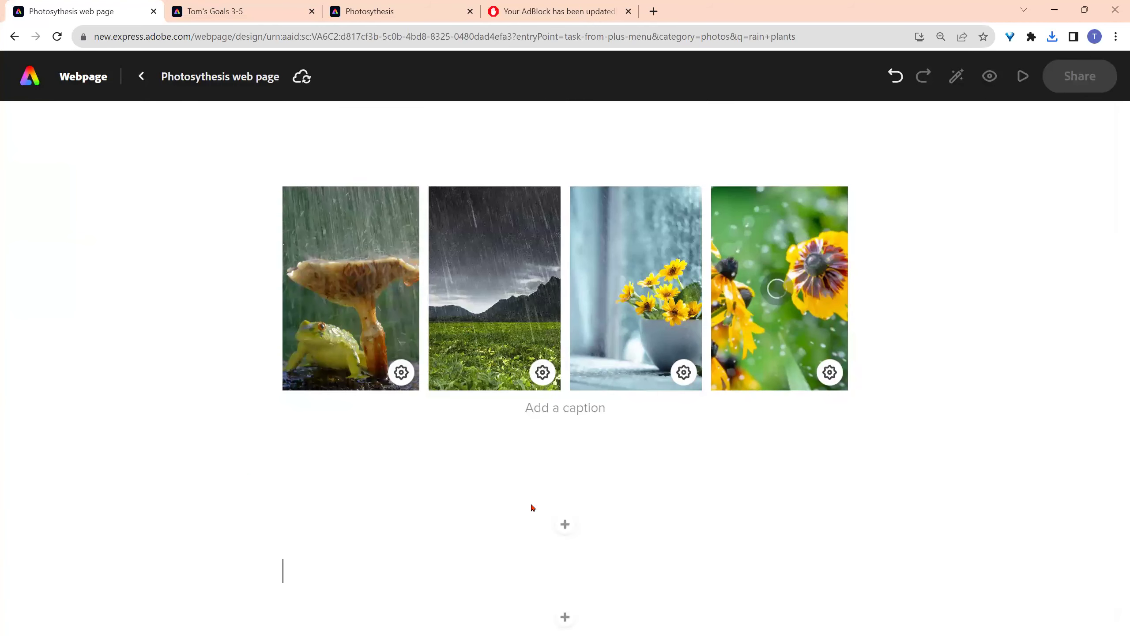
text(This is my Photo)
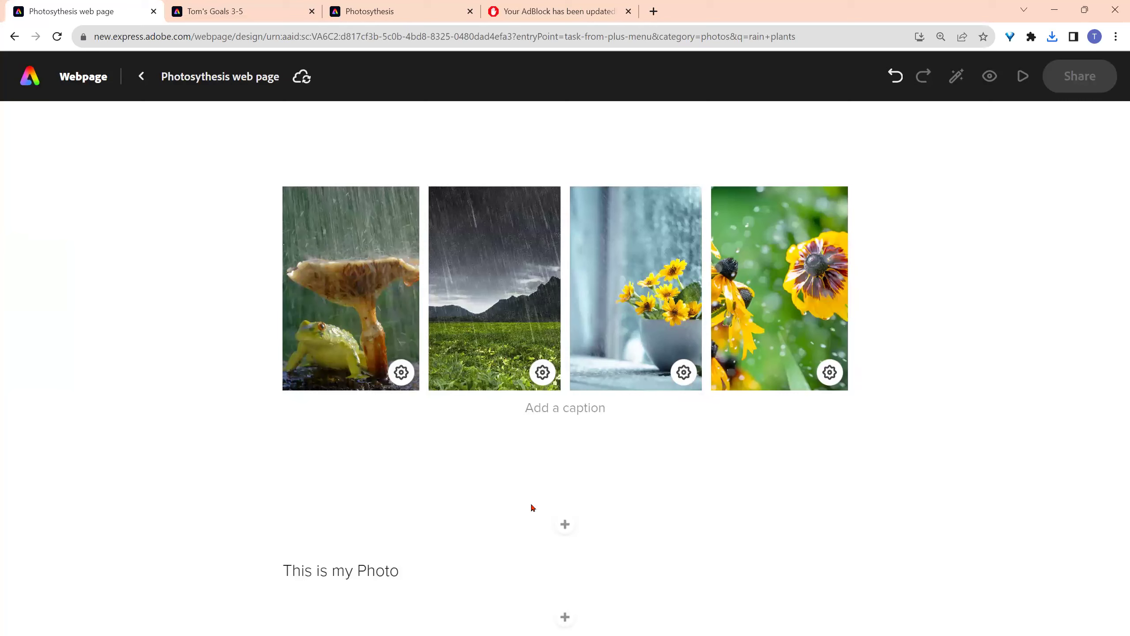
click(403, 577)
text(synthes)
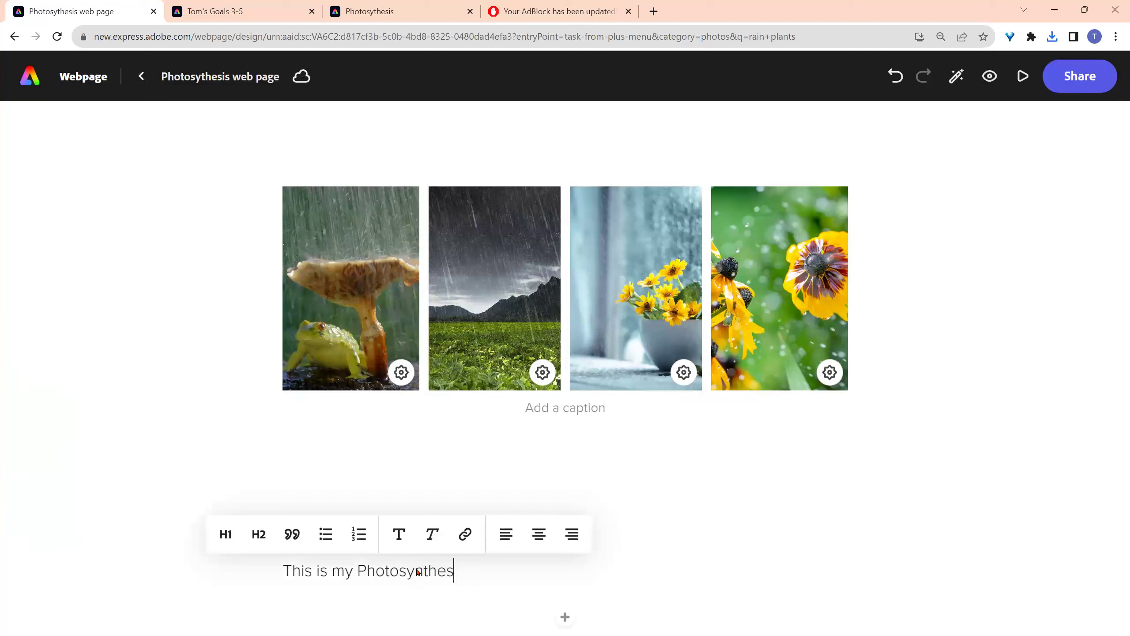
text(is graphic.)
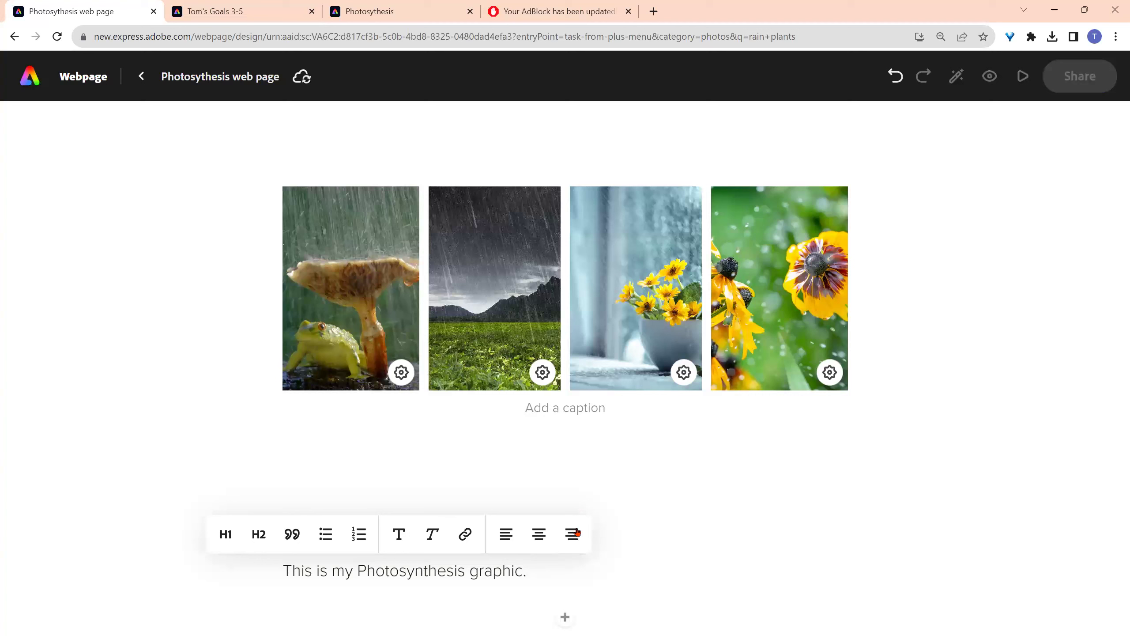
click(564, 618)
click(474, 490)
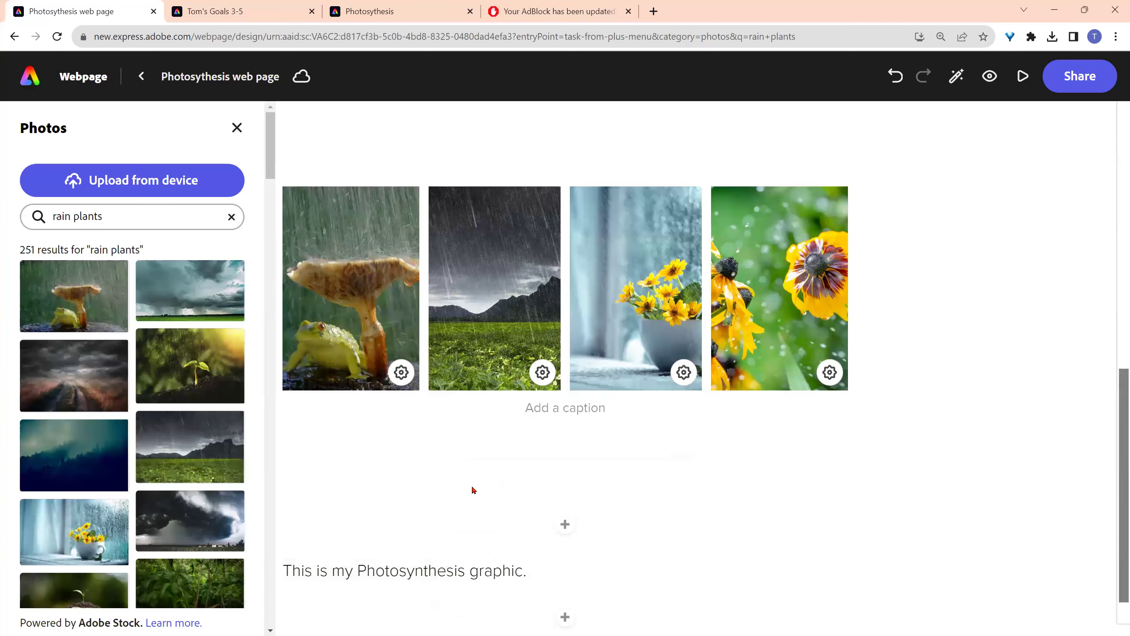
click(184, 179)
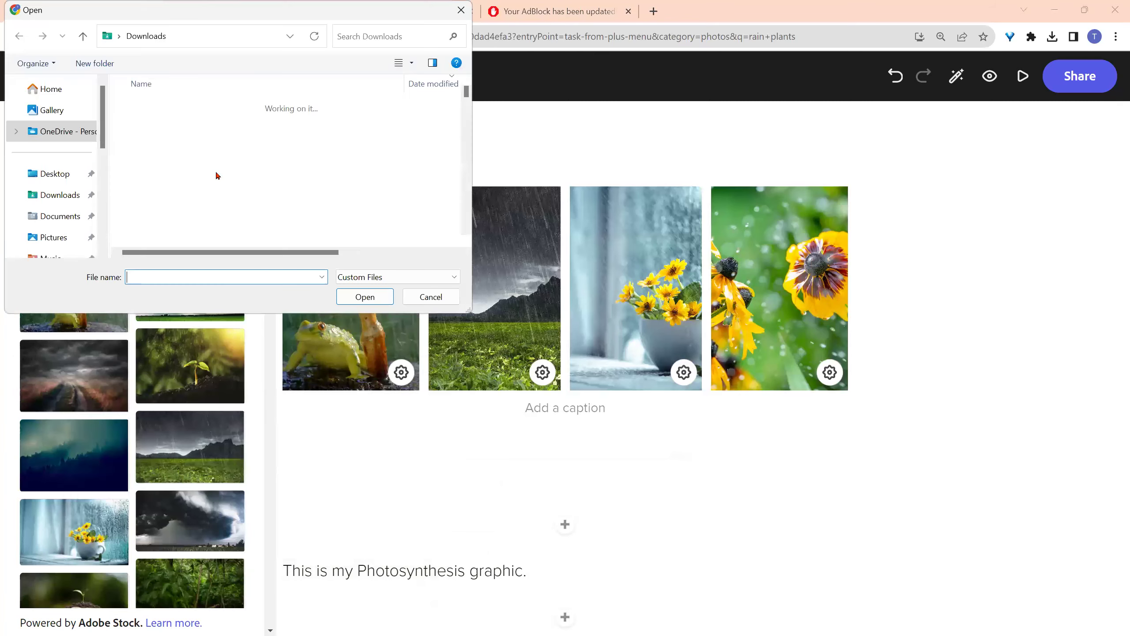
click(179, 123)
click(351, 296)
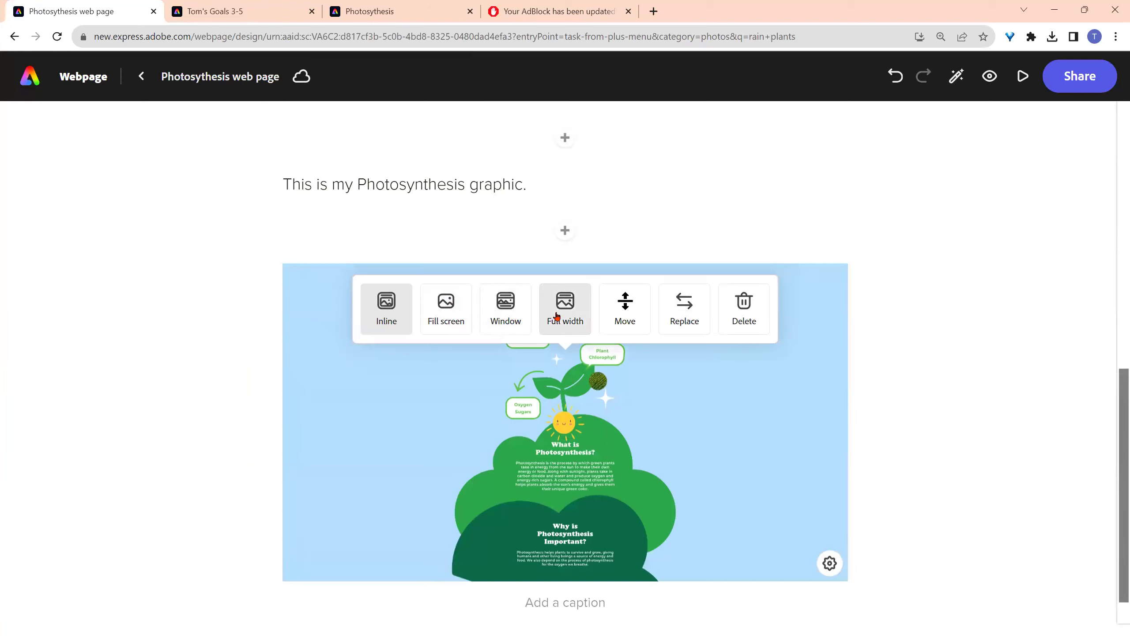
click(501, 316)
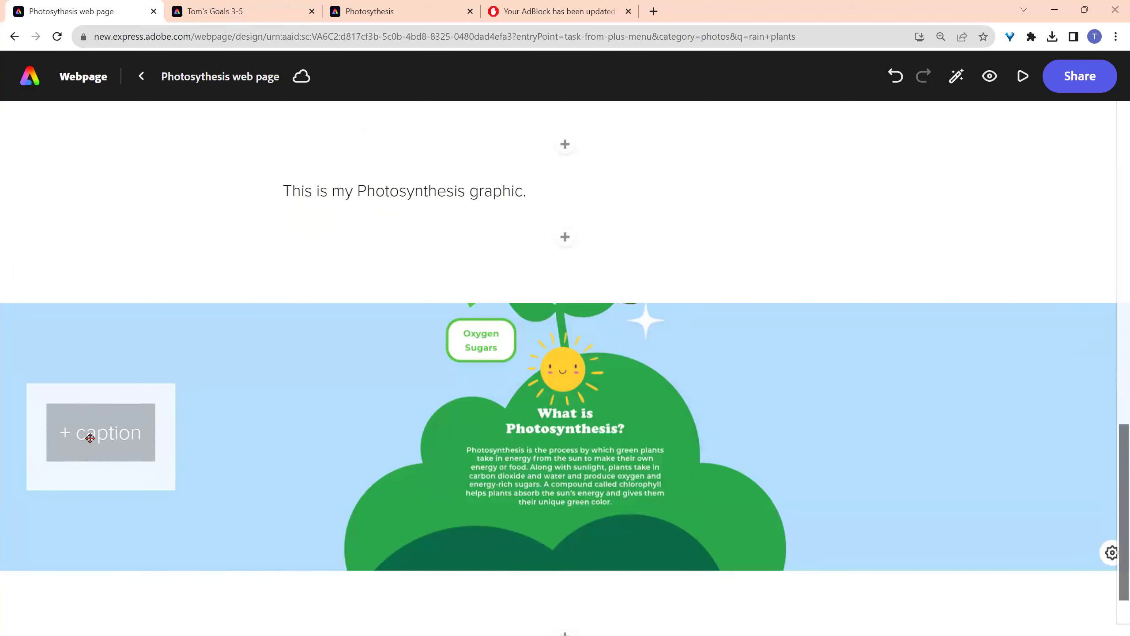
scroll(318, 348, up, 8)
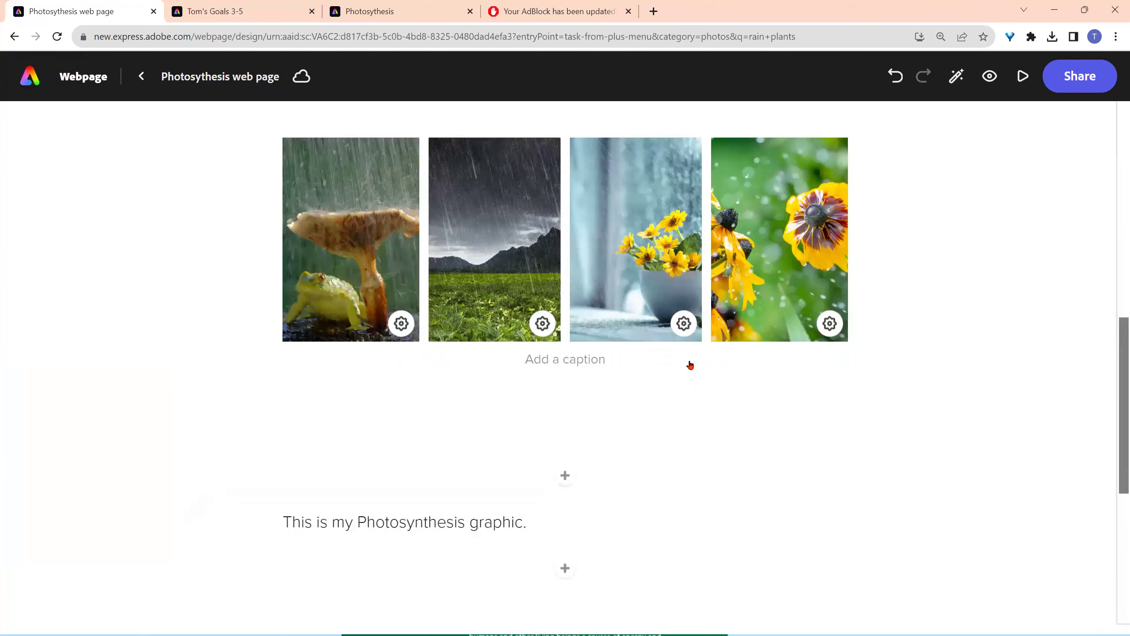
scroll(932, 372, up, 10)
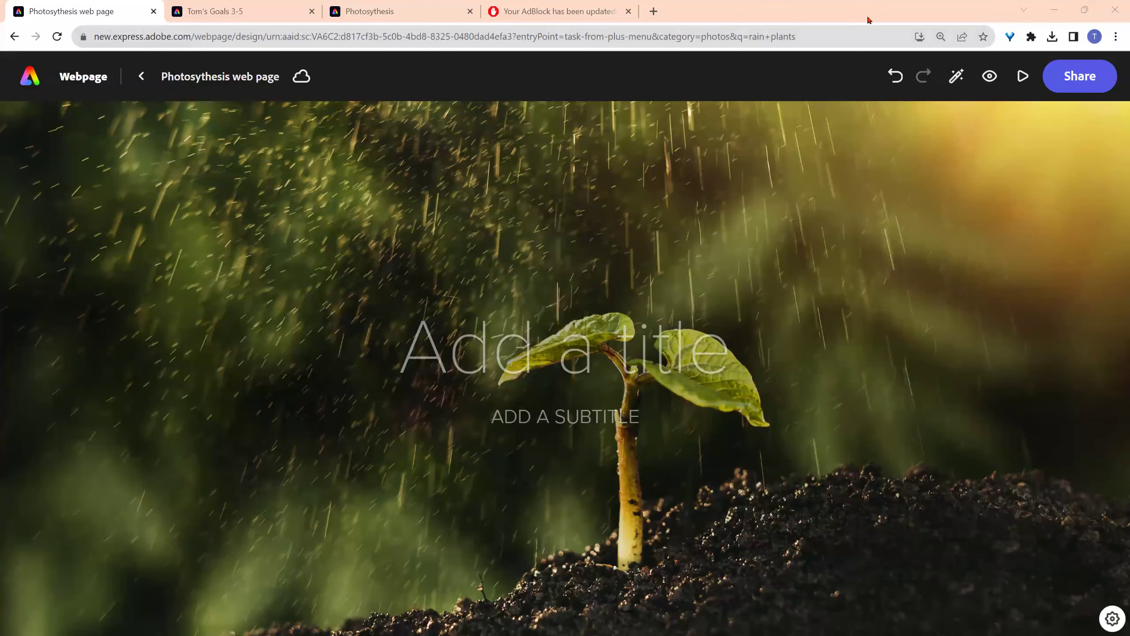
- Go from the Photosynthesis tab to the home page and open the recent class-goals design
click(370, 11)
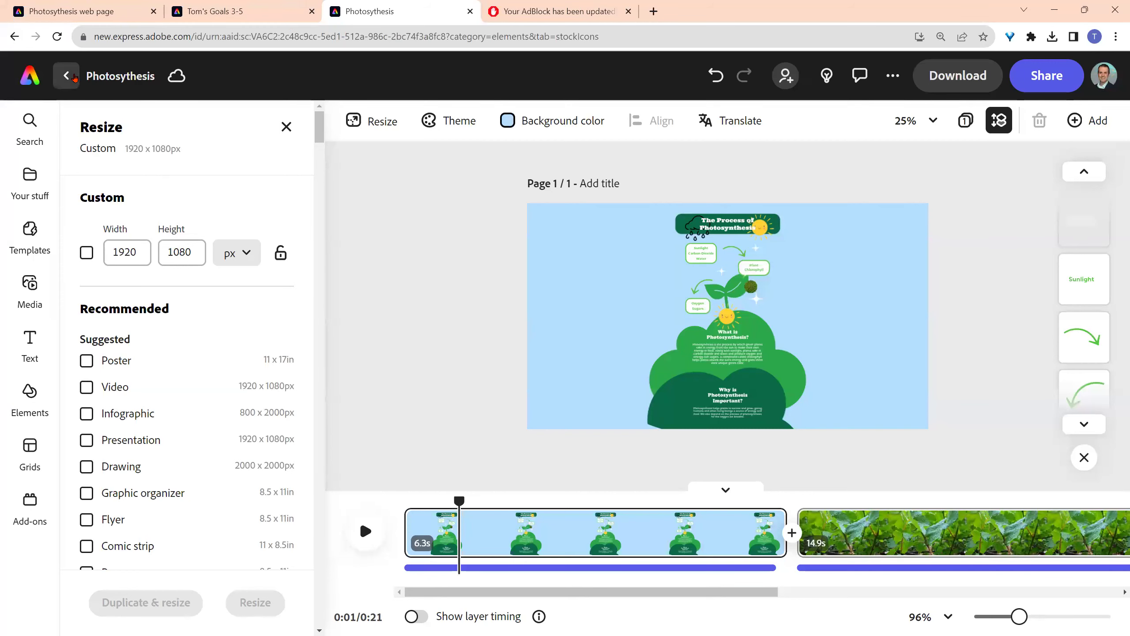
click(67, 76)
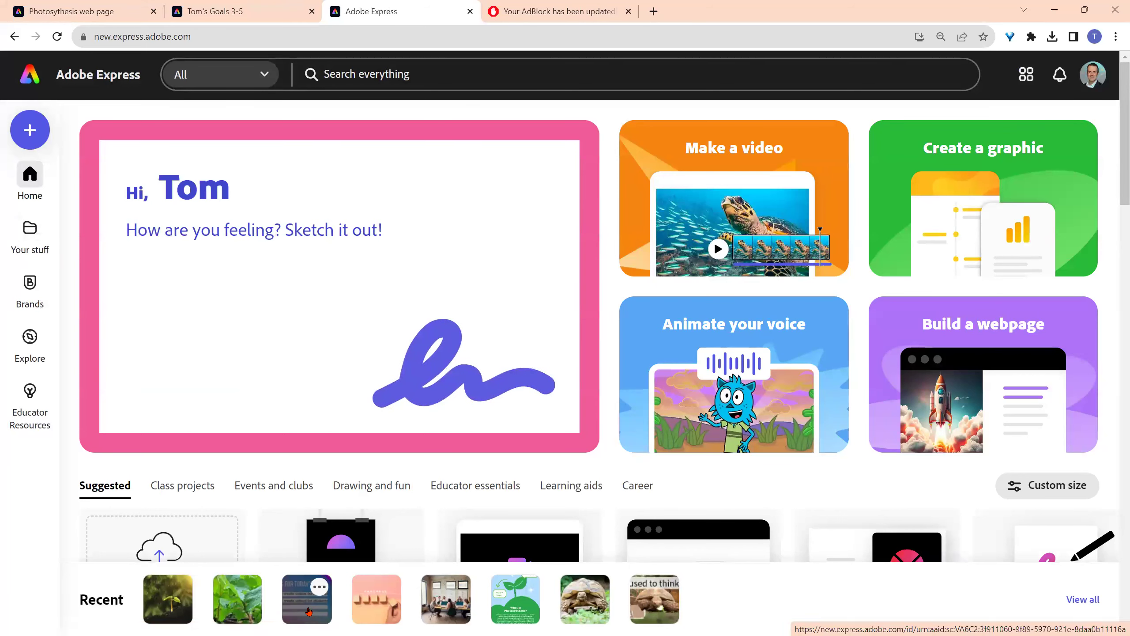
click(297, 611)
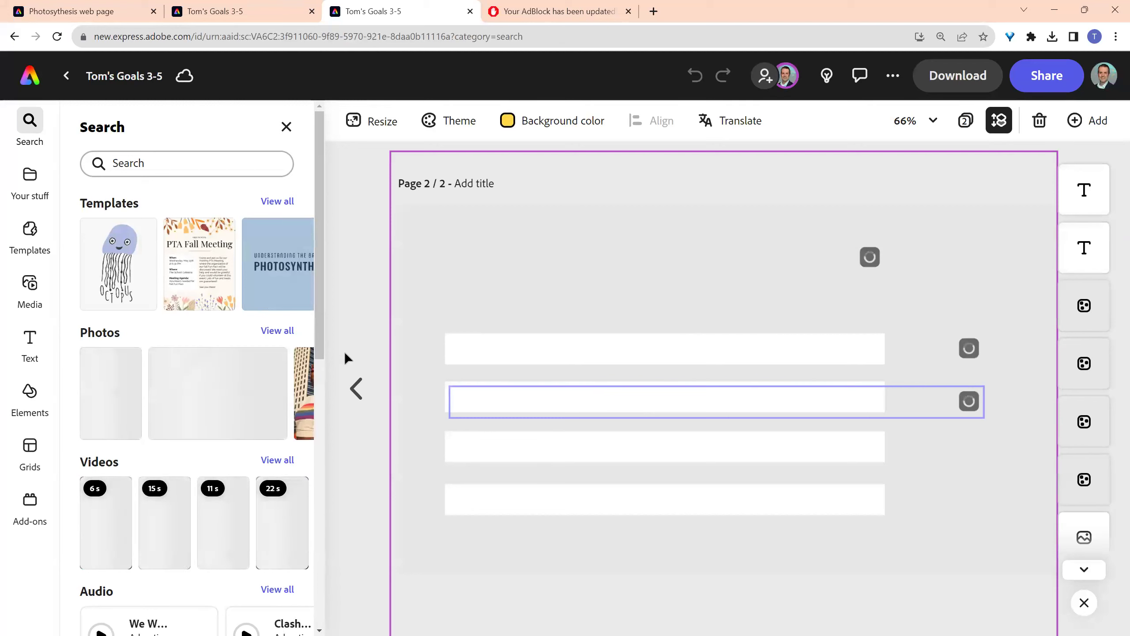
- Upload the beach selfie from the Downloads folder and insert it onto the Goals for Today's Class page
click(30, 283)
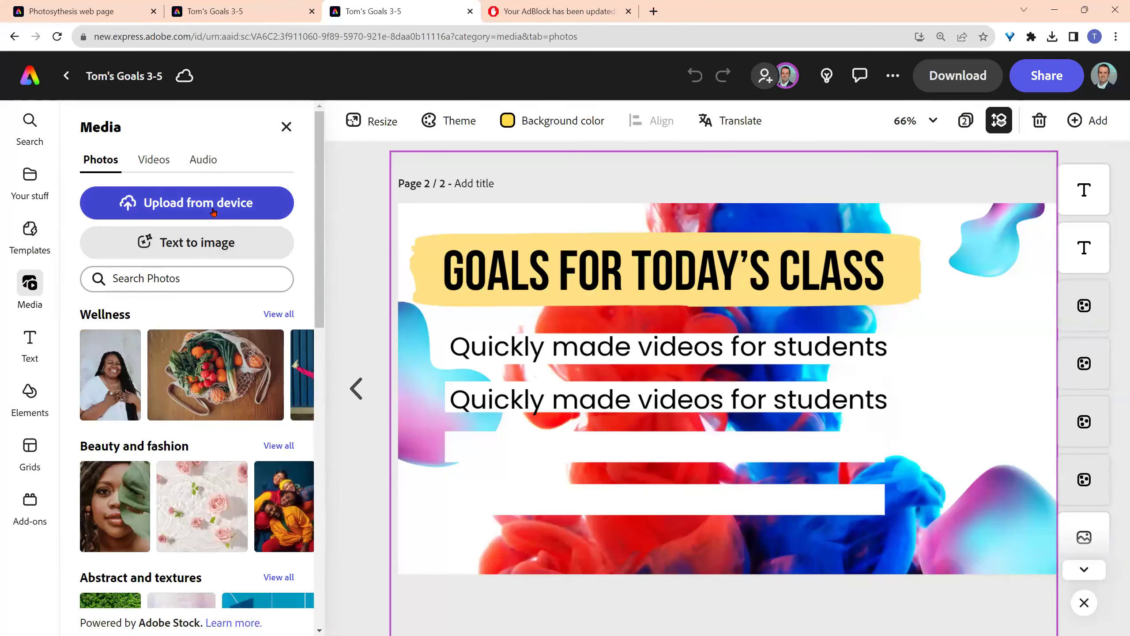
click(199, 204)
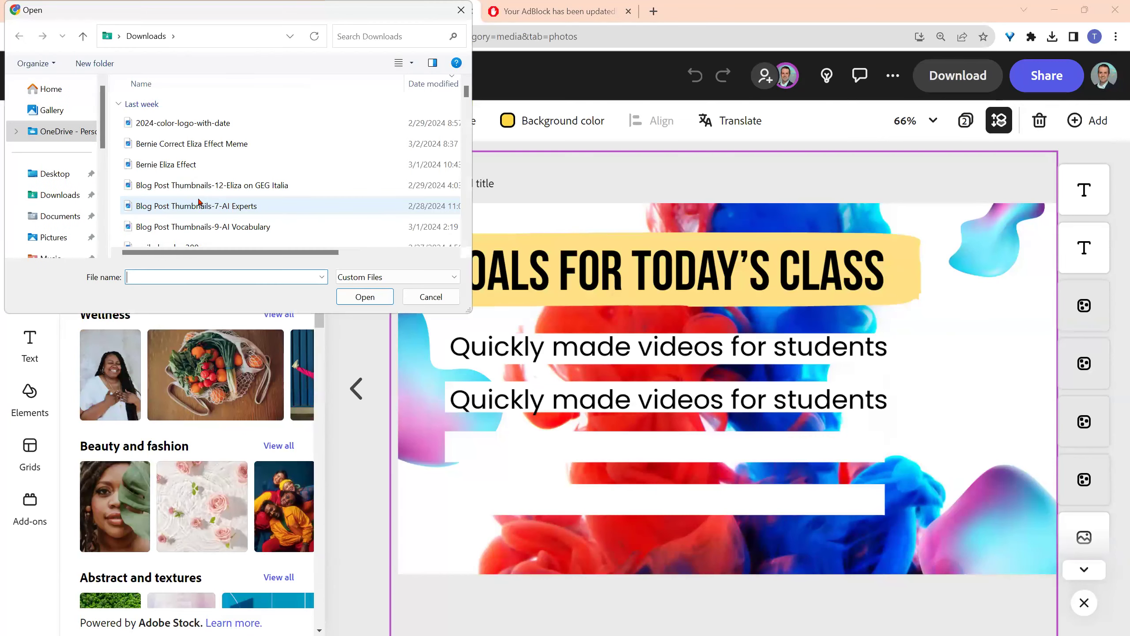
text(tom)
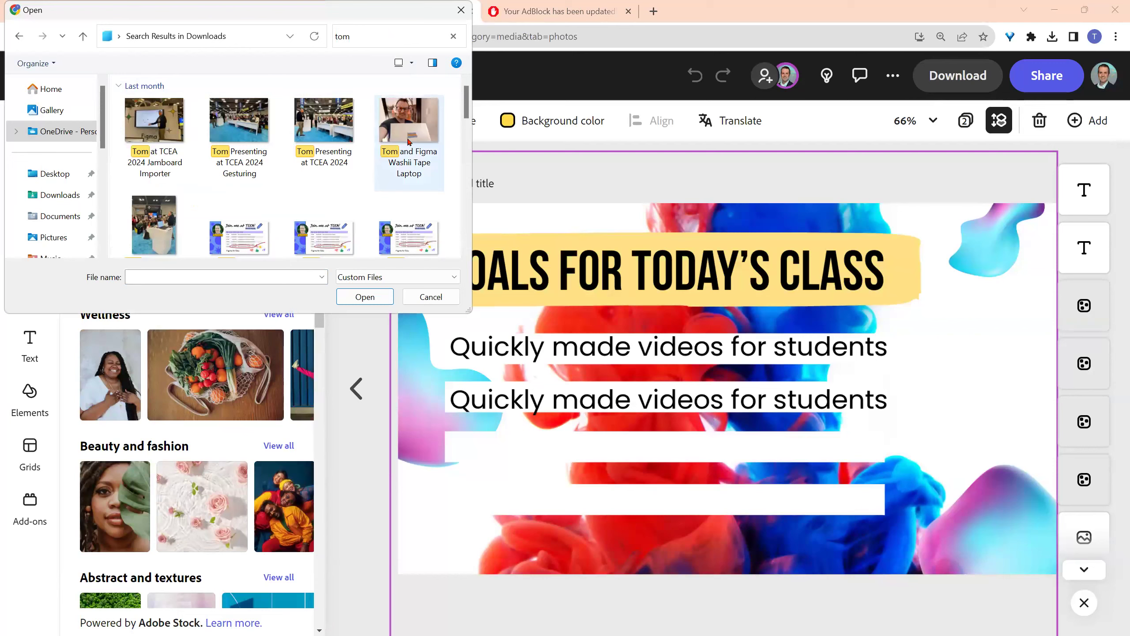
scroll(381, 146, down, 6)
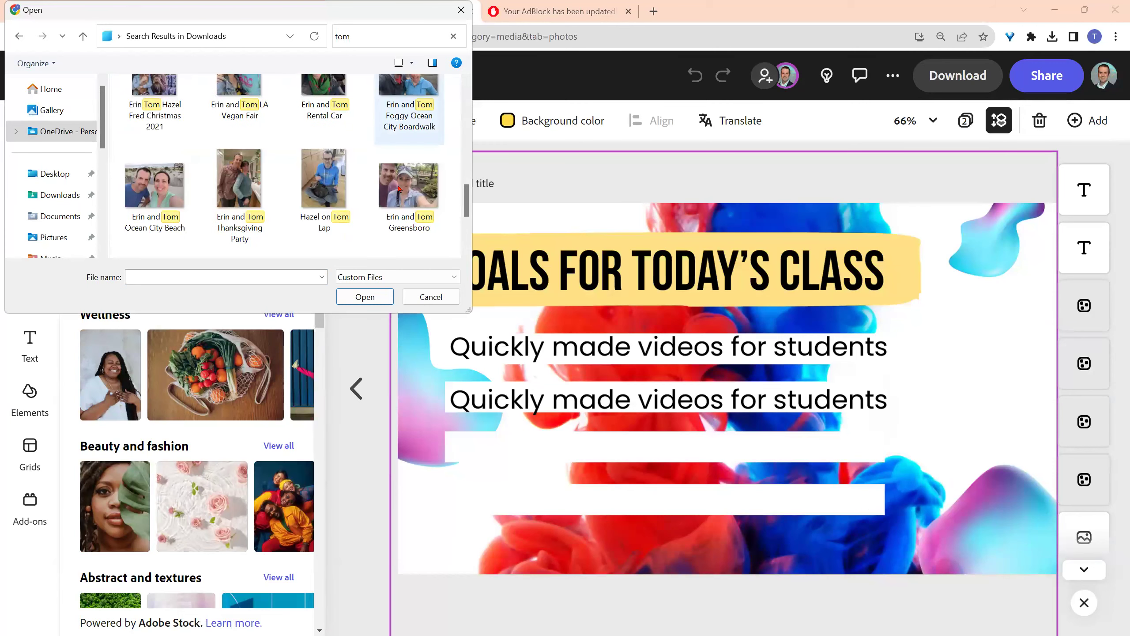
scroll(399, 190, up, 1)
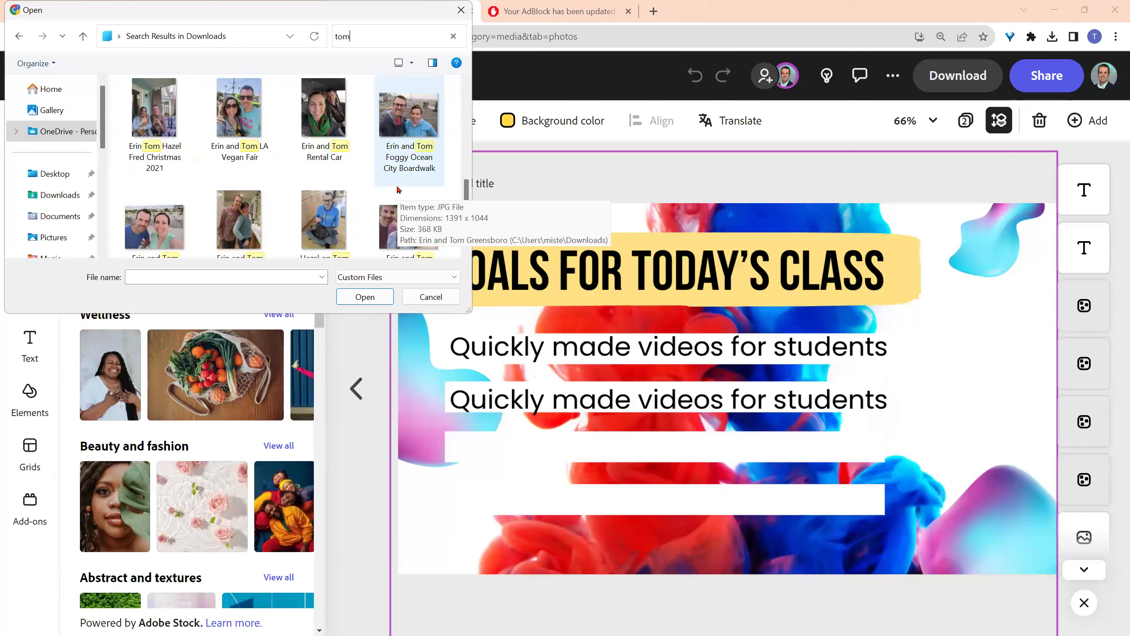
scroll(398, 190, down, 1)
click(187, 195)
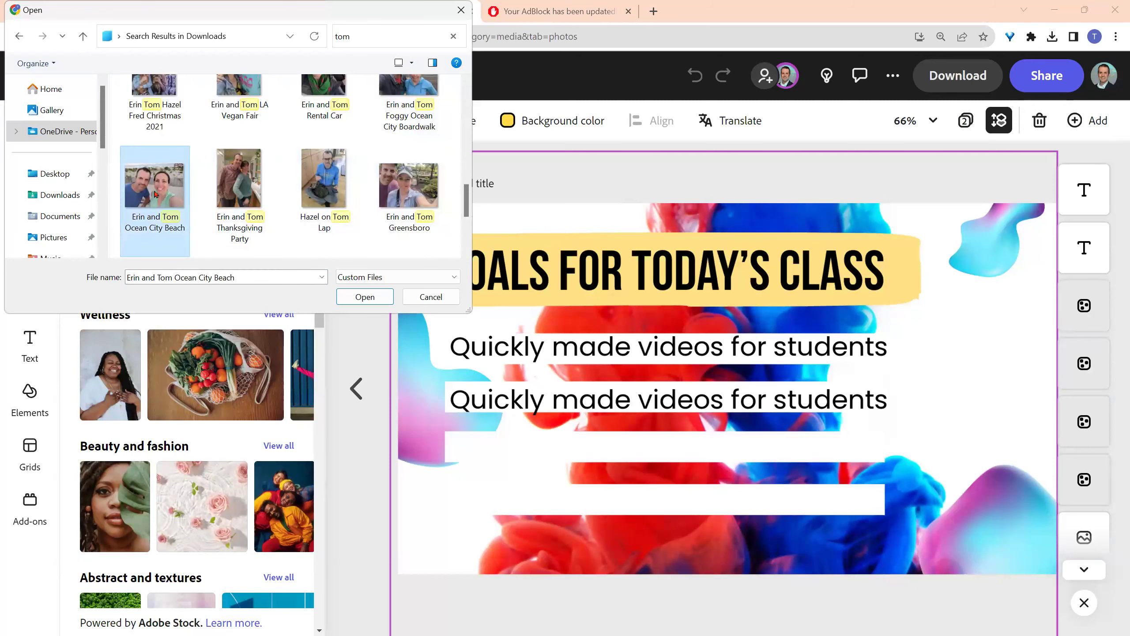
click(365, 297)
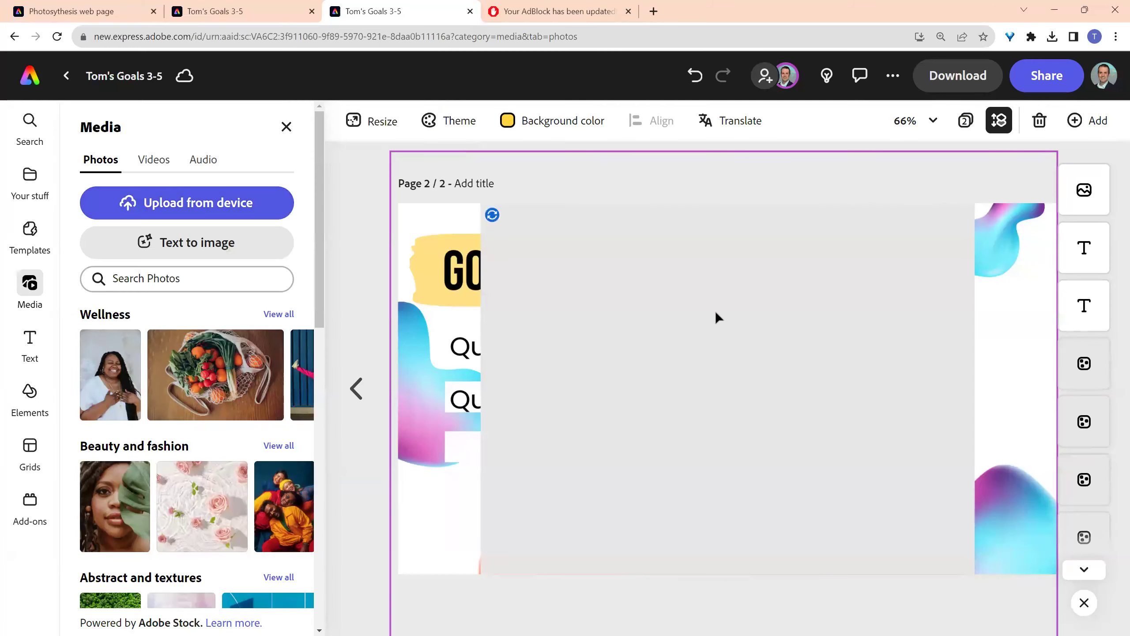
- Shrink the selfie into the page's lower-right corner, then minimize the browser
click(536, 252)
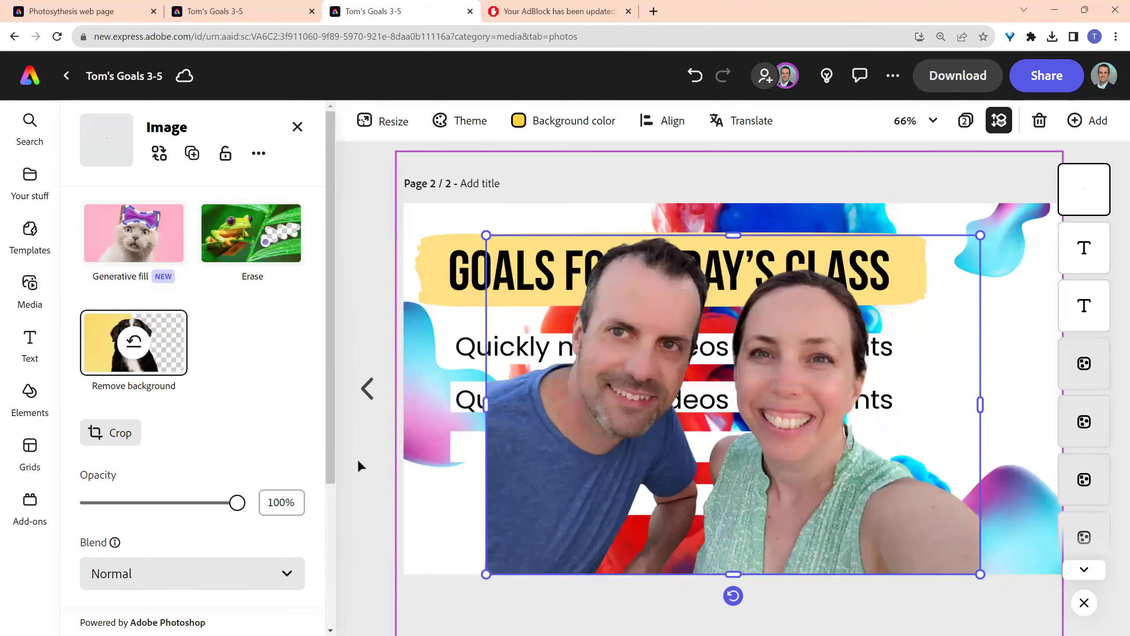
drag(486, 235, 769, 431)
drag(874, 507, 937, 463)
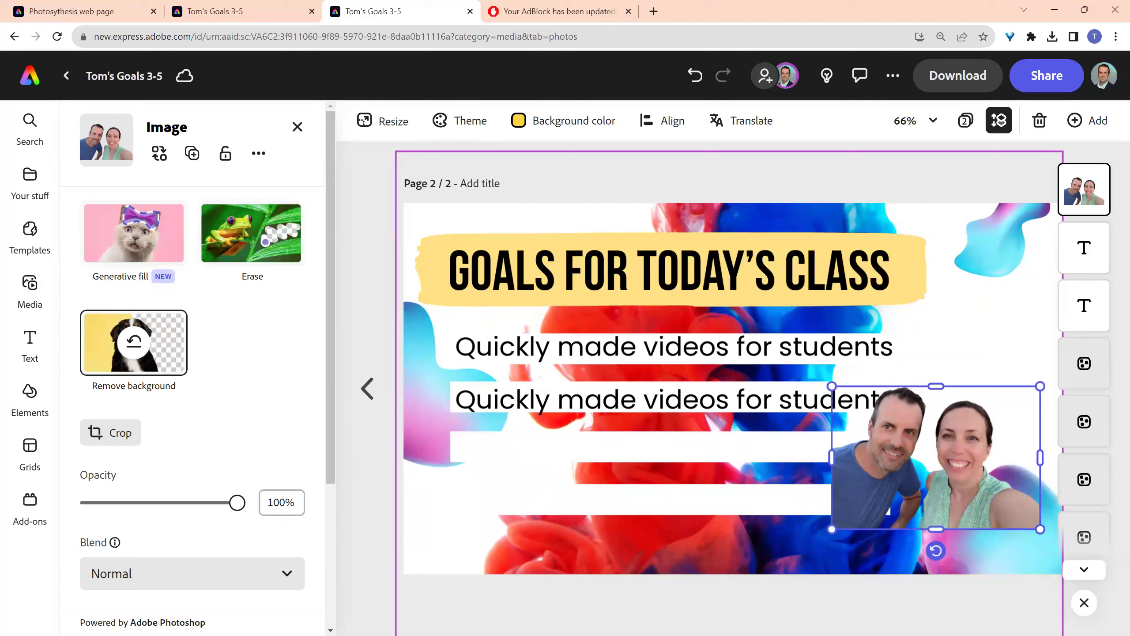
click(1060, 6)
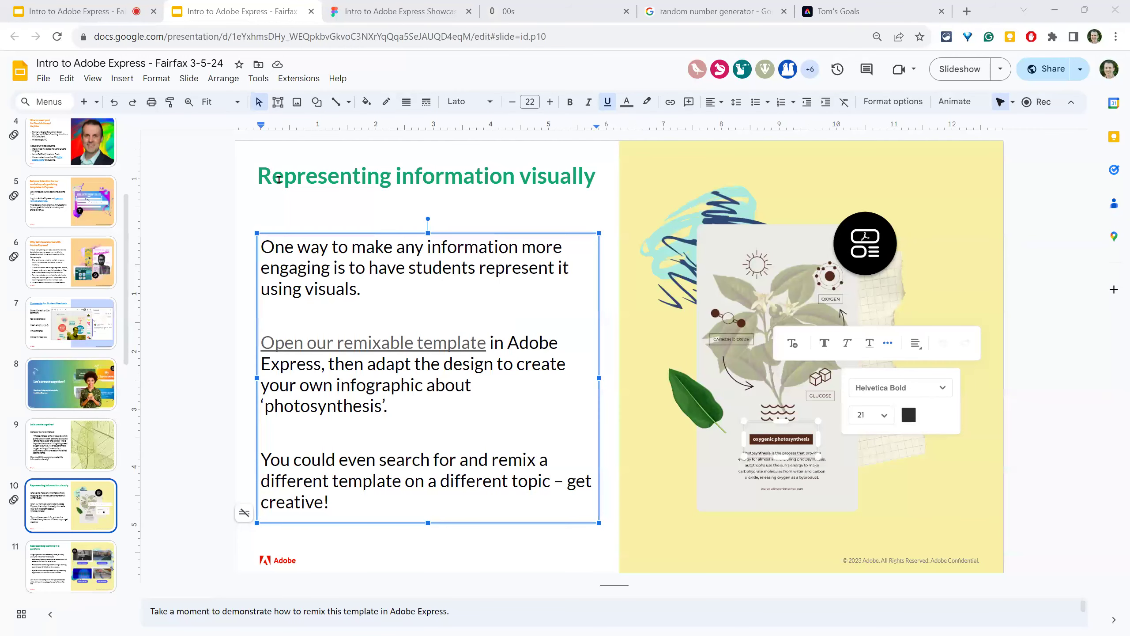
- Copy the 'remixable template' link from slide 10's text box
right_click(408, 347)
mouse_move(408, 352)
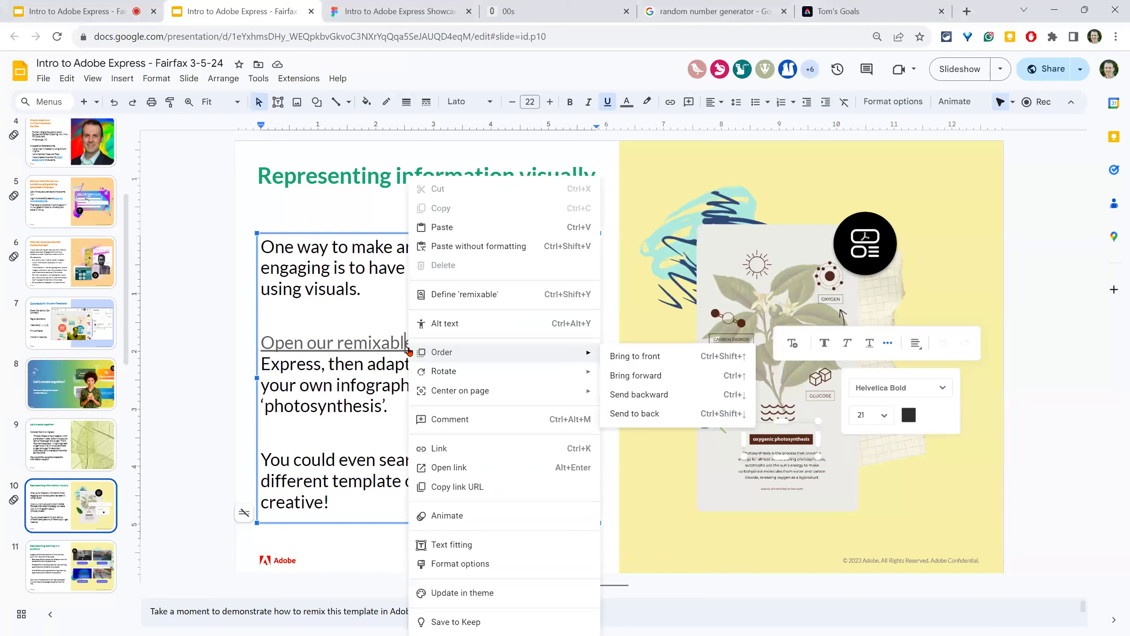
key(Escape)
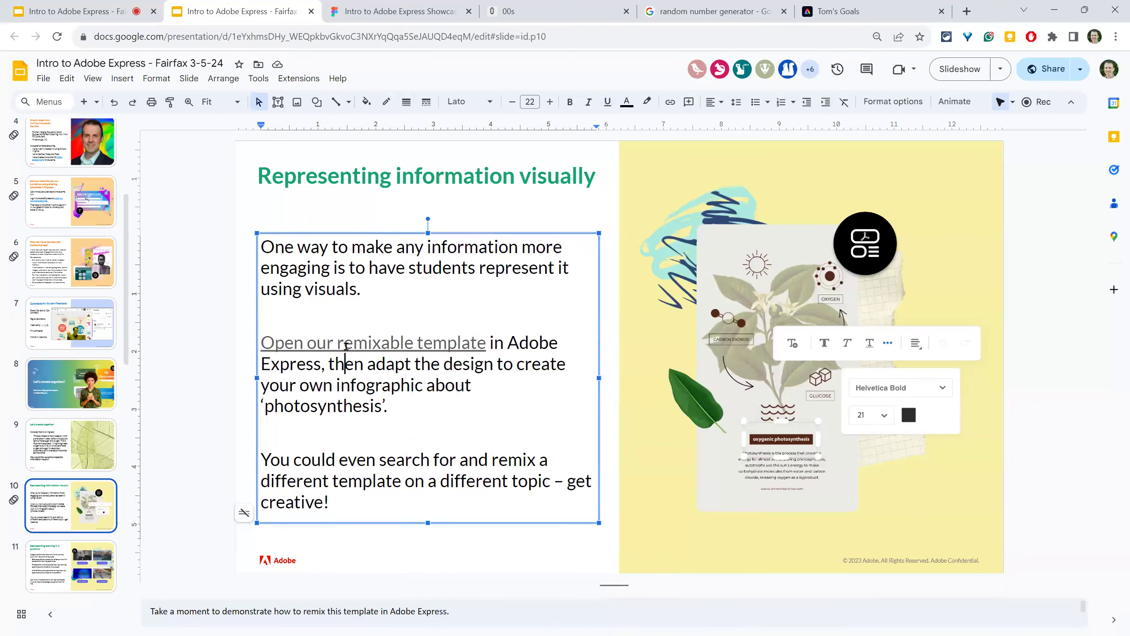
click(346, 347)
click(403, 364)
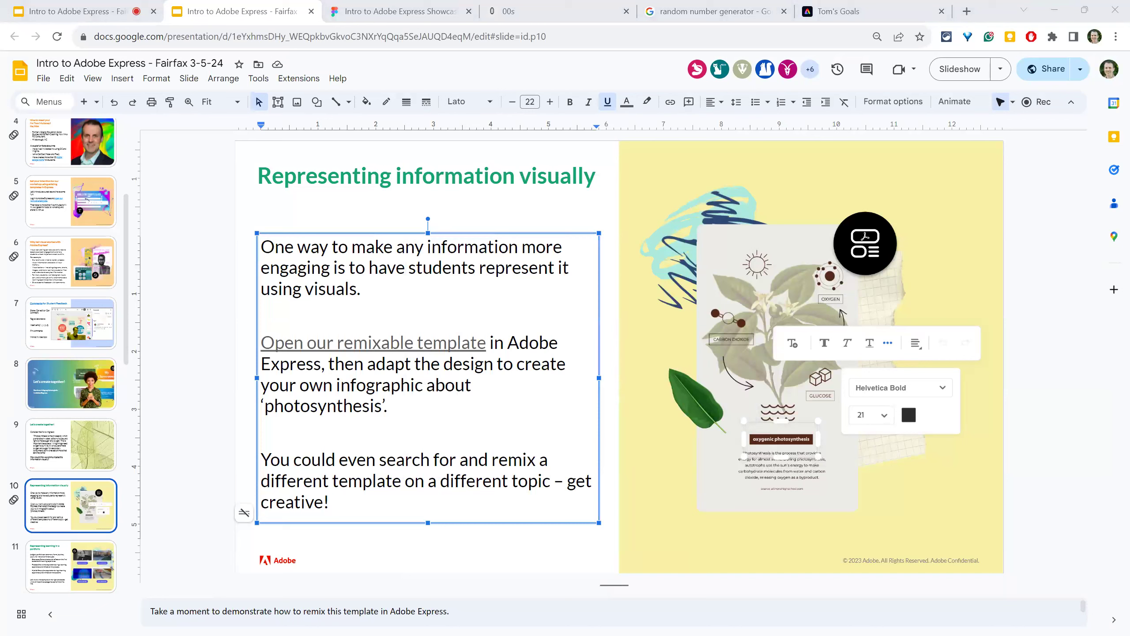
- Start a 14:00 countdown in Timer-Tab and return to the slide 10 presentation
click(556, 11)
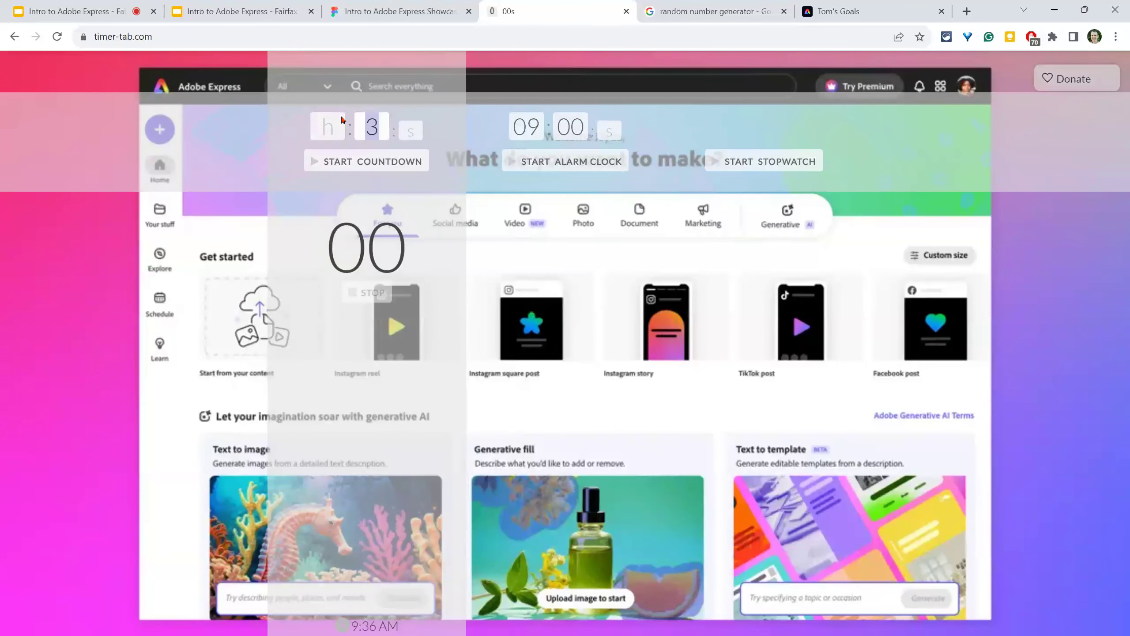
text(14)
click(405, 132)
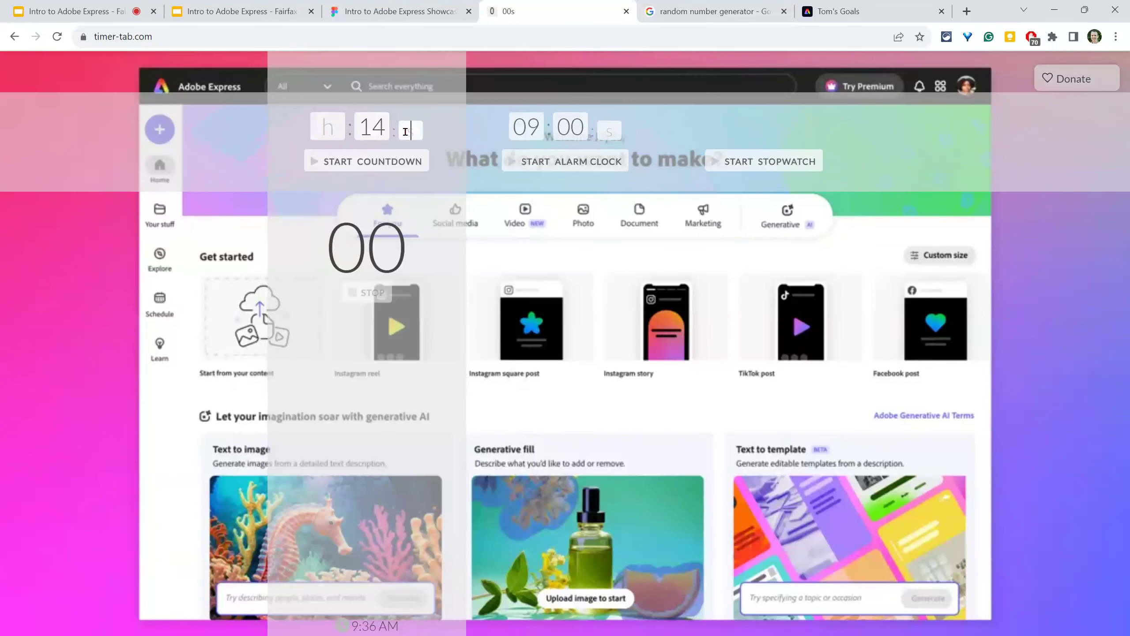
text(00)
click(375, 162)
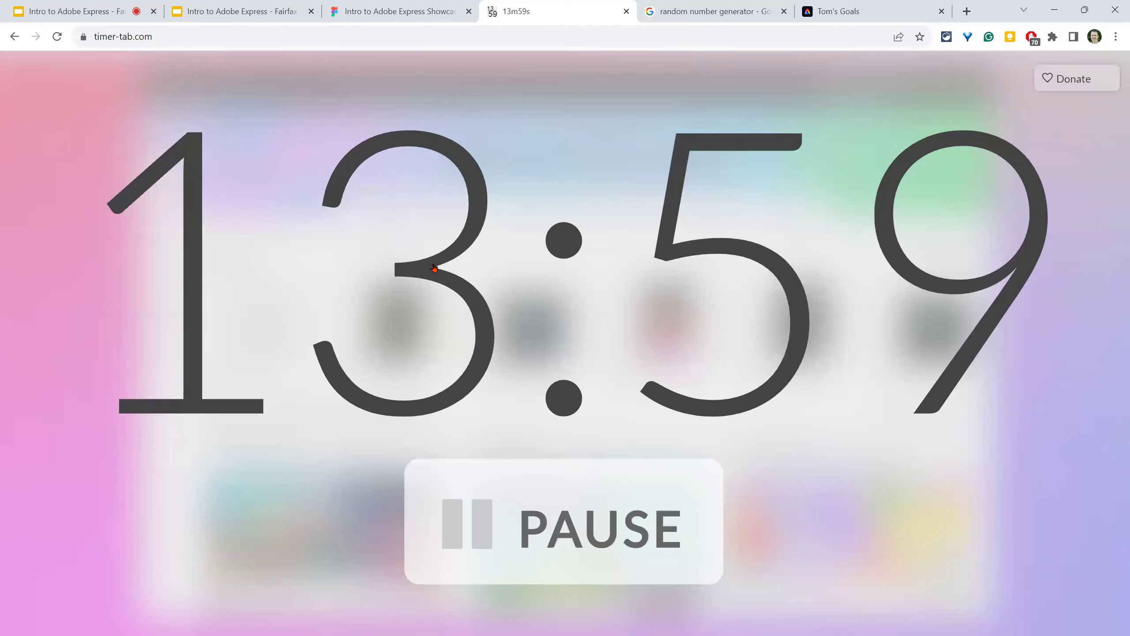
click(84, 12)
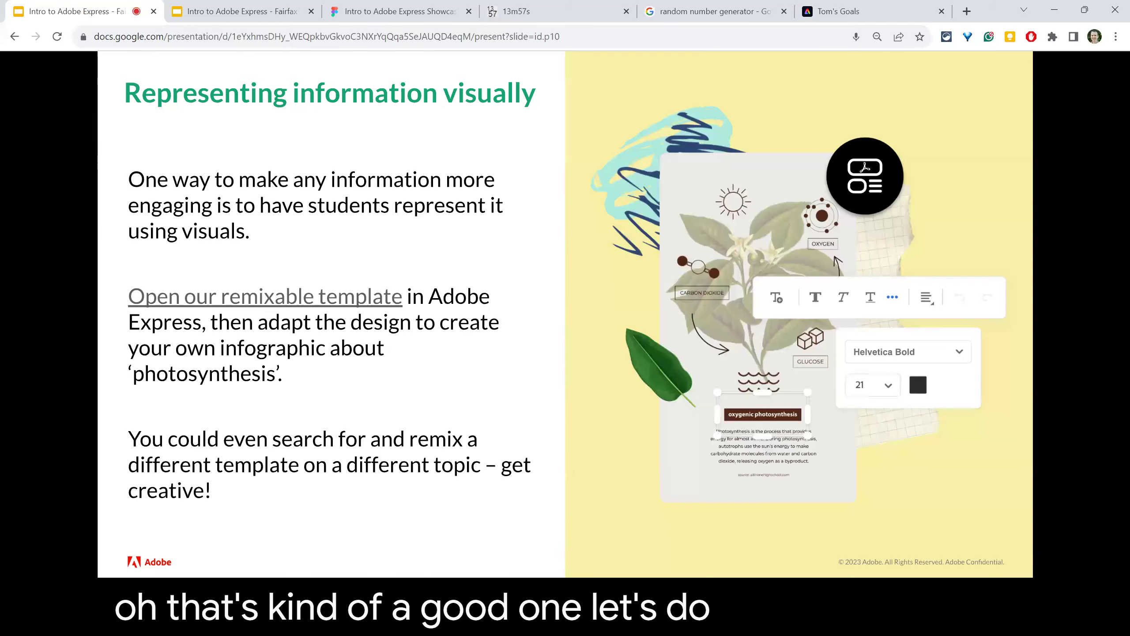
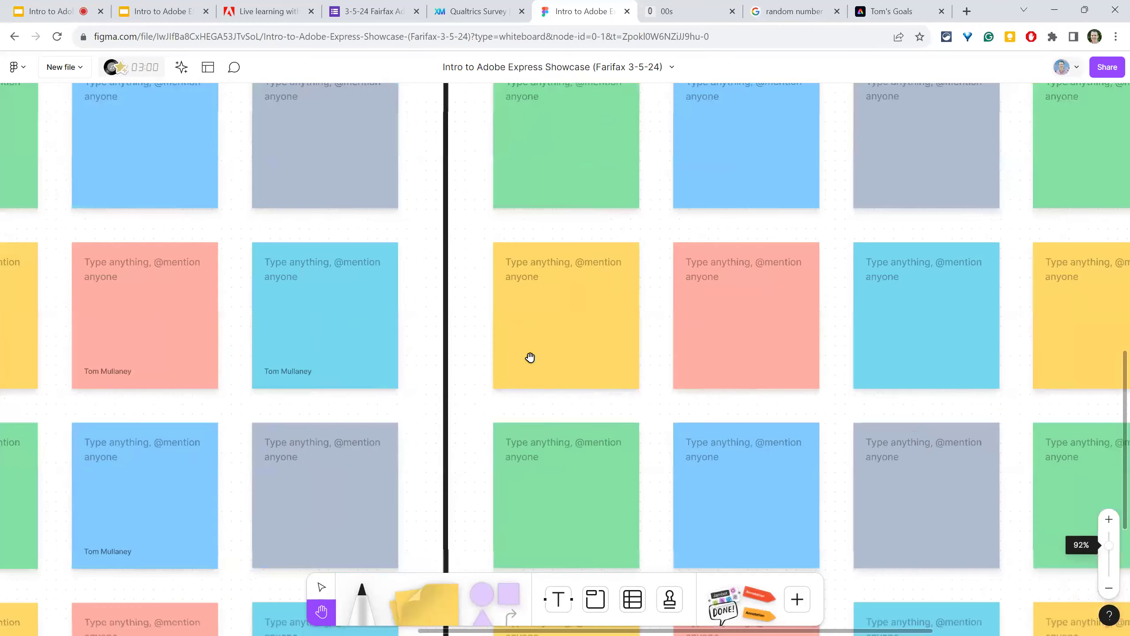
- Put the yellow sticky into edit mode and copy the 'Tom's Goals 3-5' Publish to web link
click(322, 587)
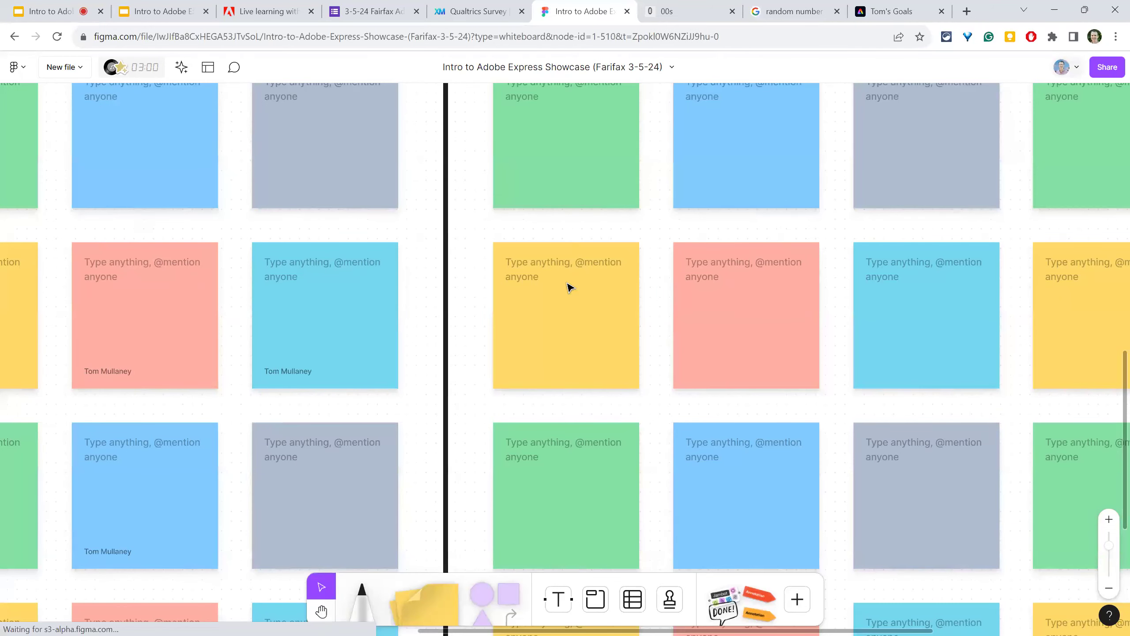
double_click(551, 276)
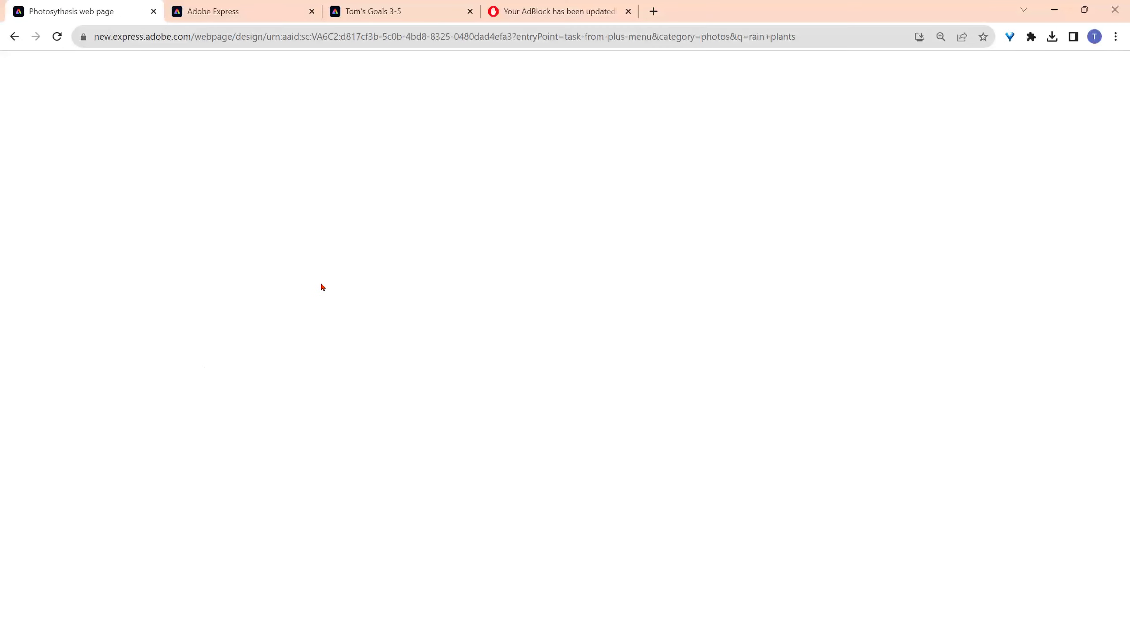
click(223, 11)
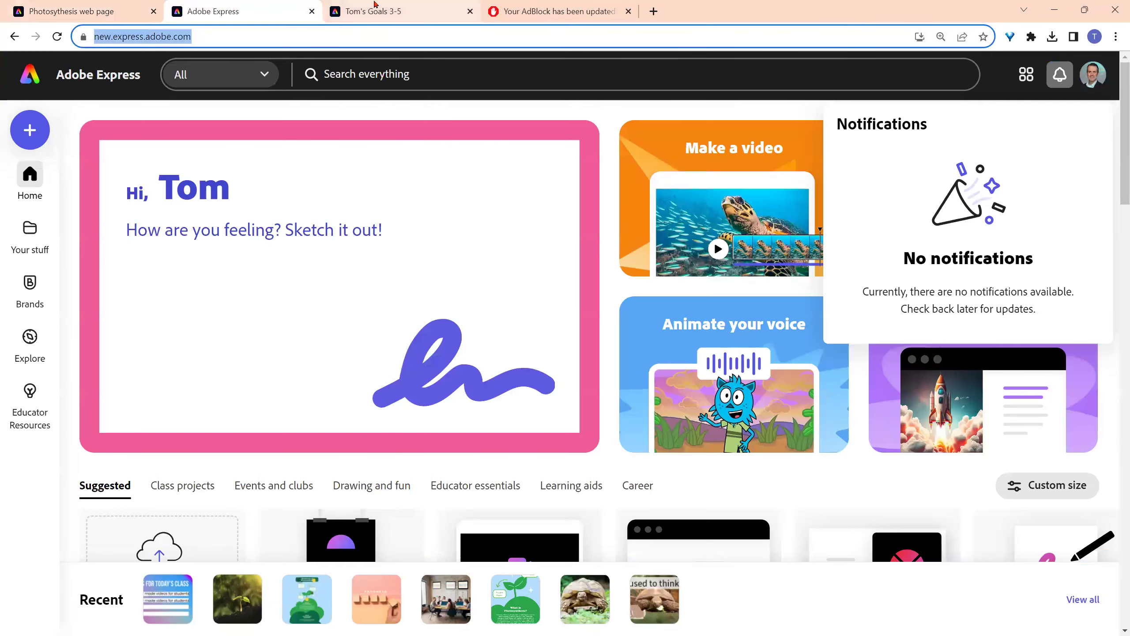
click(407, 12)
click(1047, 75)
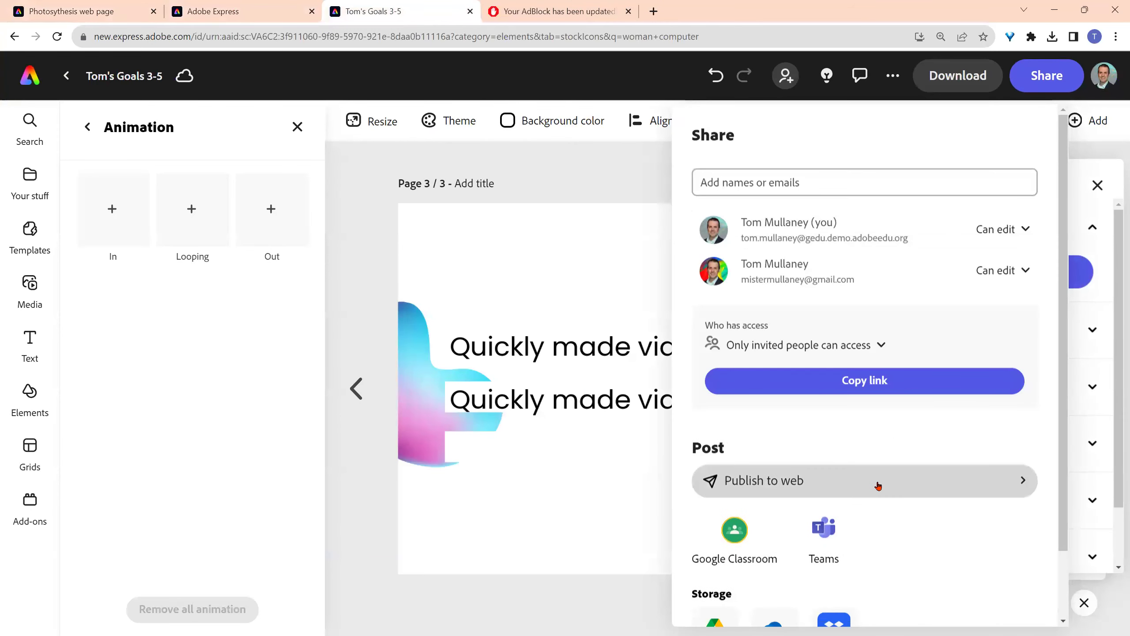
click(879, 486)
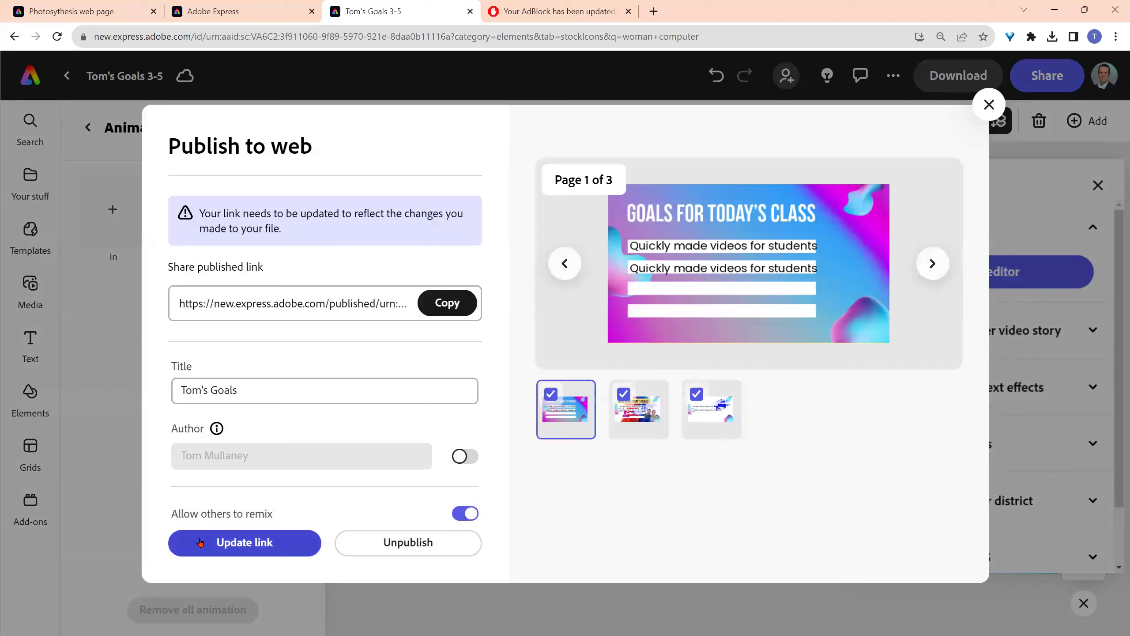
click(447, 303)
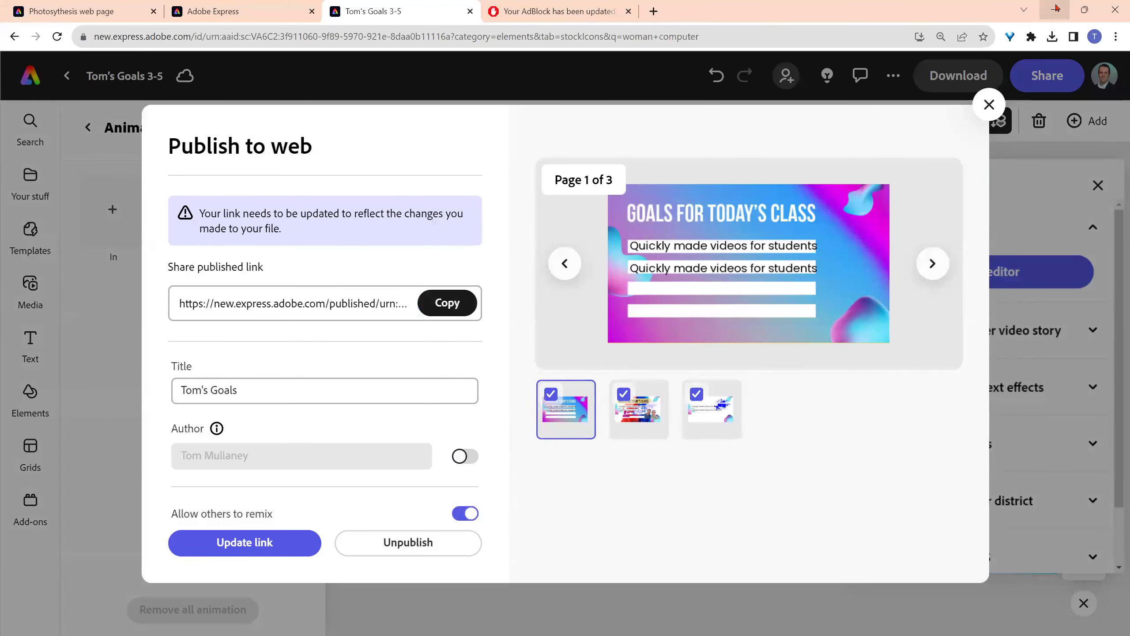
click(1055, 9)
- Paste the published Adobe Express link into the yellow sticky note
key(ctrl+v)
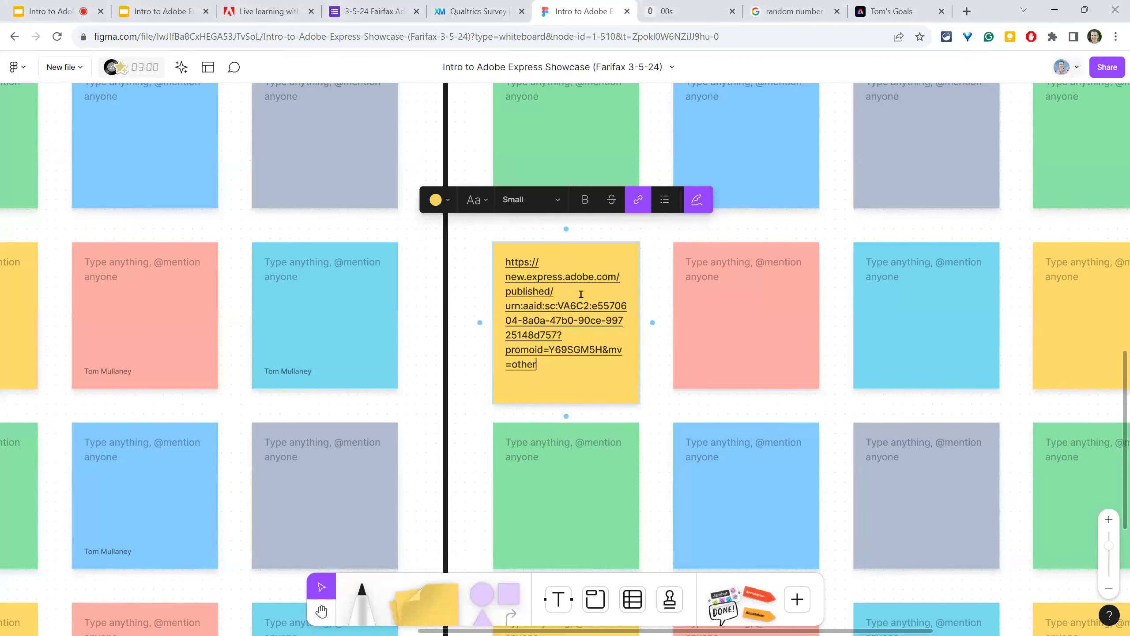
key(ctrl+a)
mouse_move(570, 332)
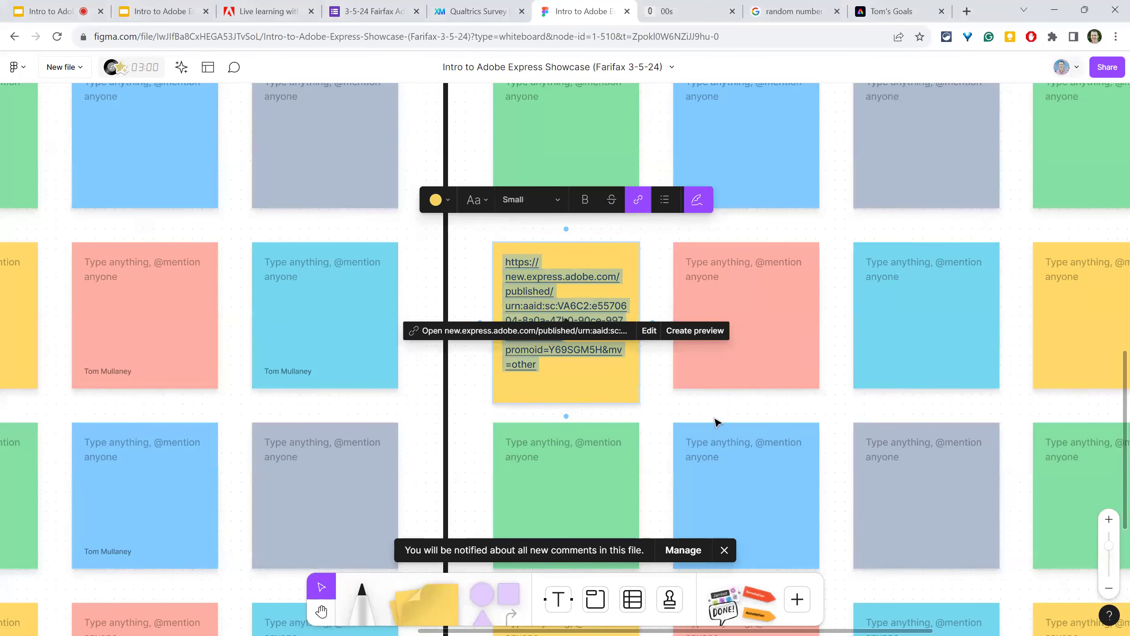
key(Right)
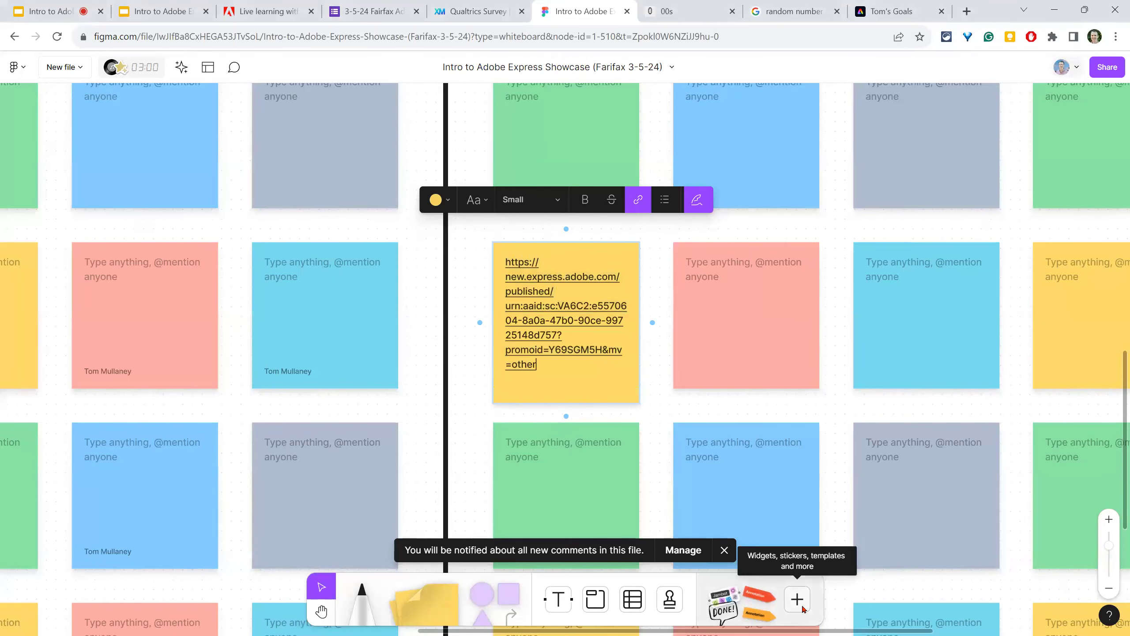
- Upload the Photosynthesis image from Downloads, shrink it to a thumbnail, and place it on the sticky
click(802, 604)
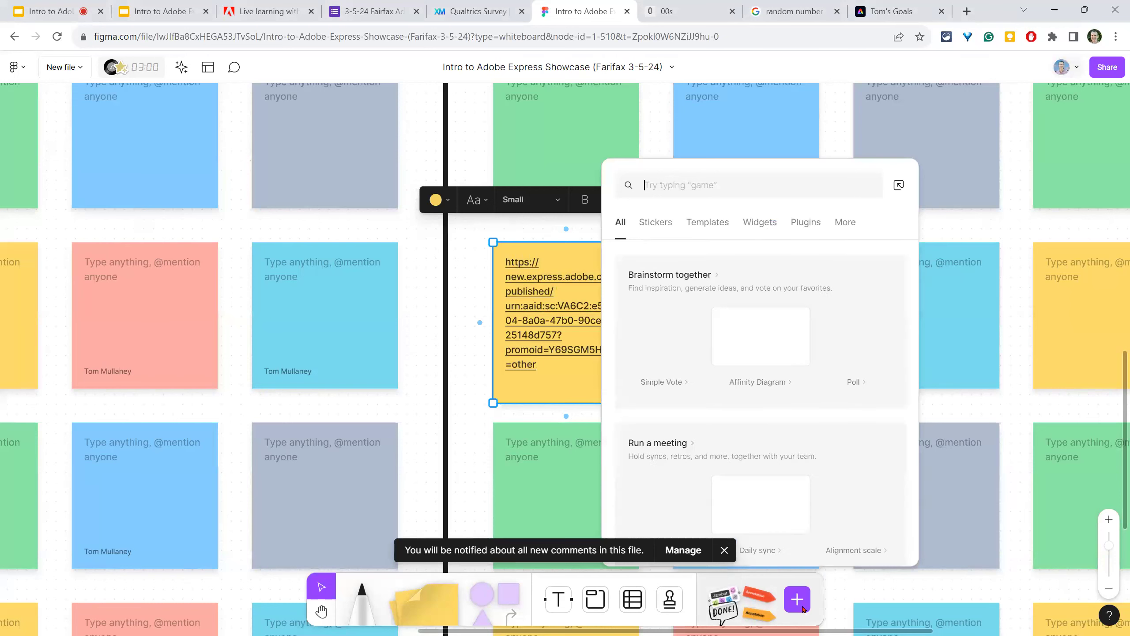
click(846, 223)
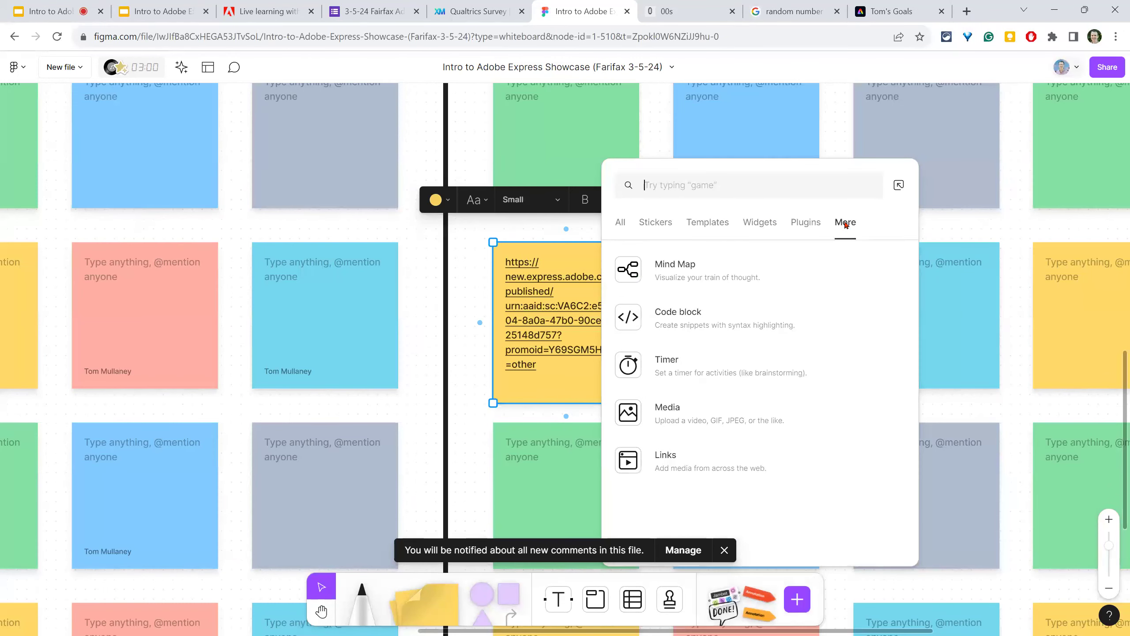
click(702, 419)
click(160, 123)
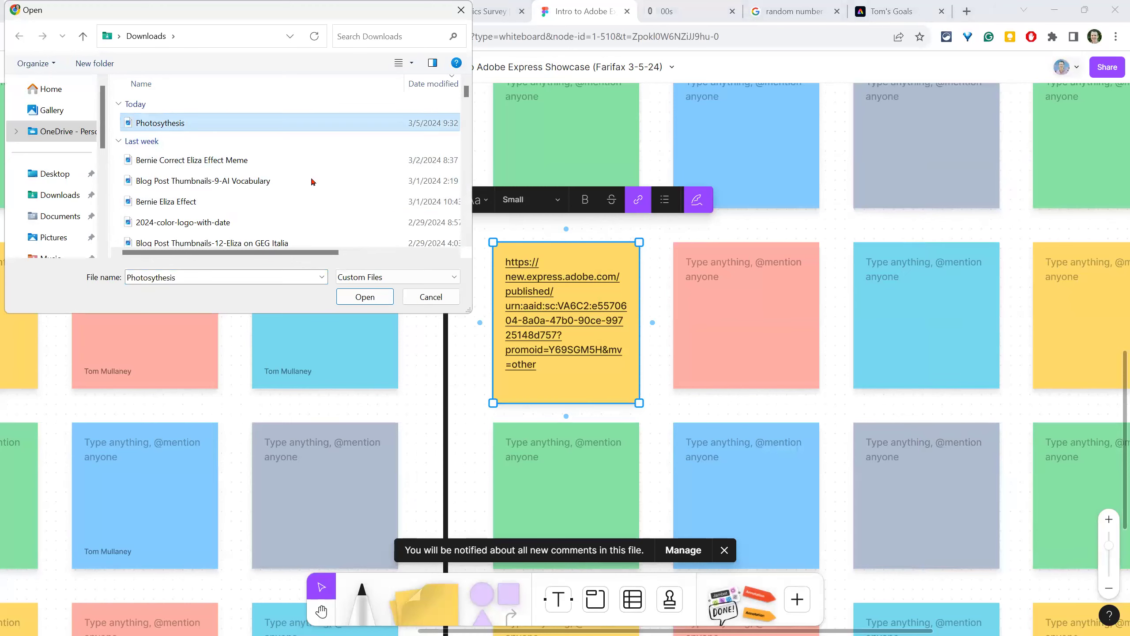
click(364, 296)
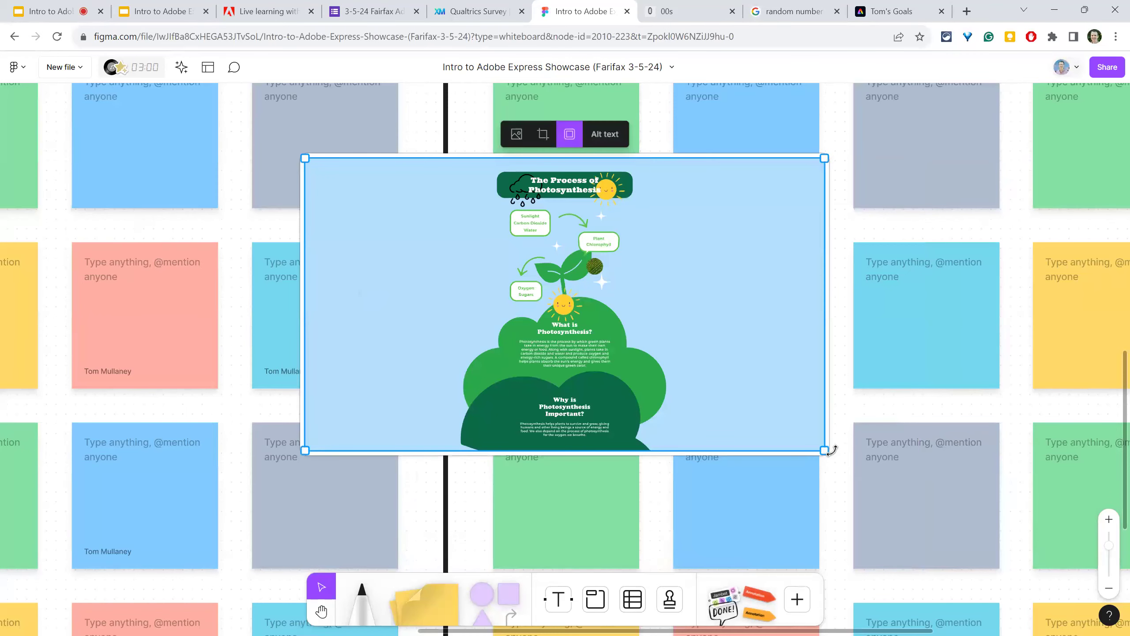
drag(826, 449, 424, 227)
drag(394, 181, 614, 380)
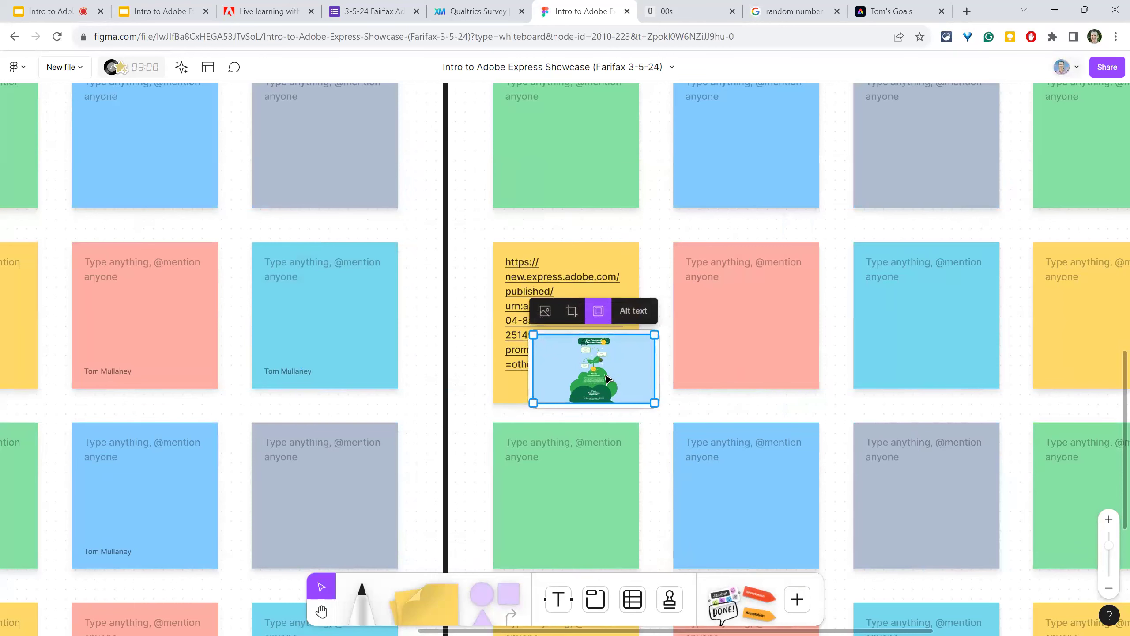
click(1117, 72)
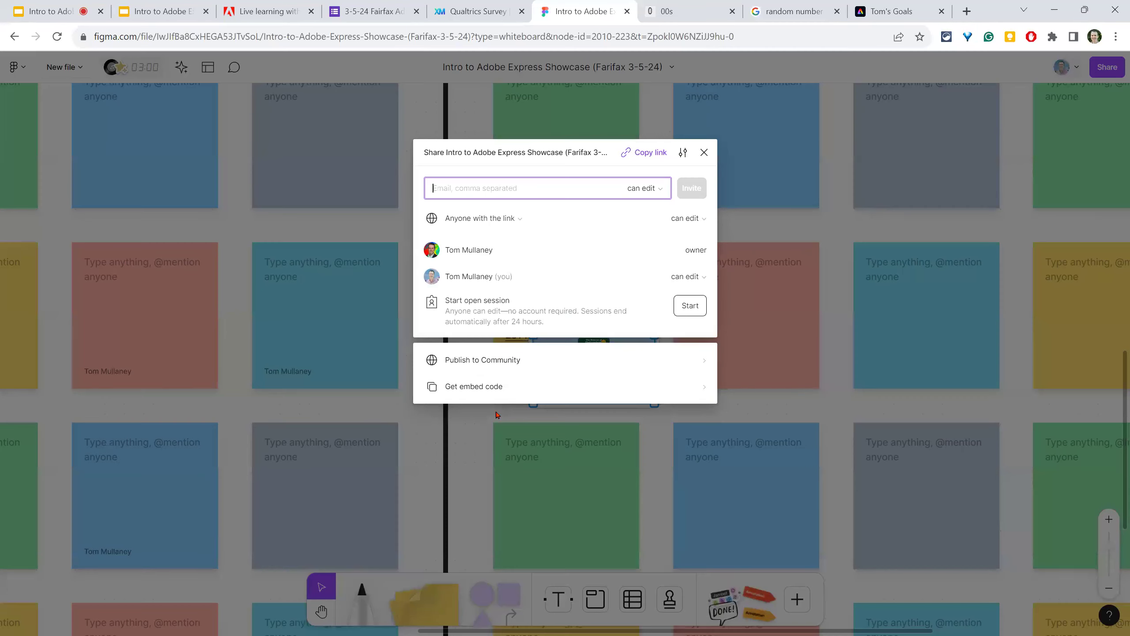
click(644, 155)
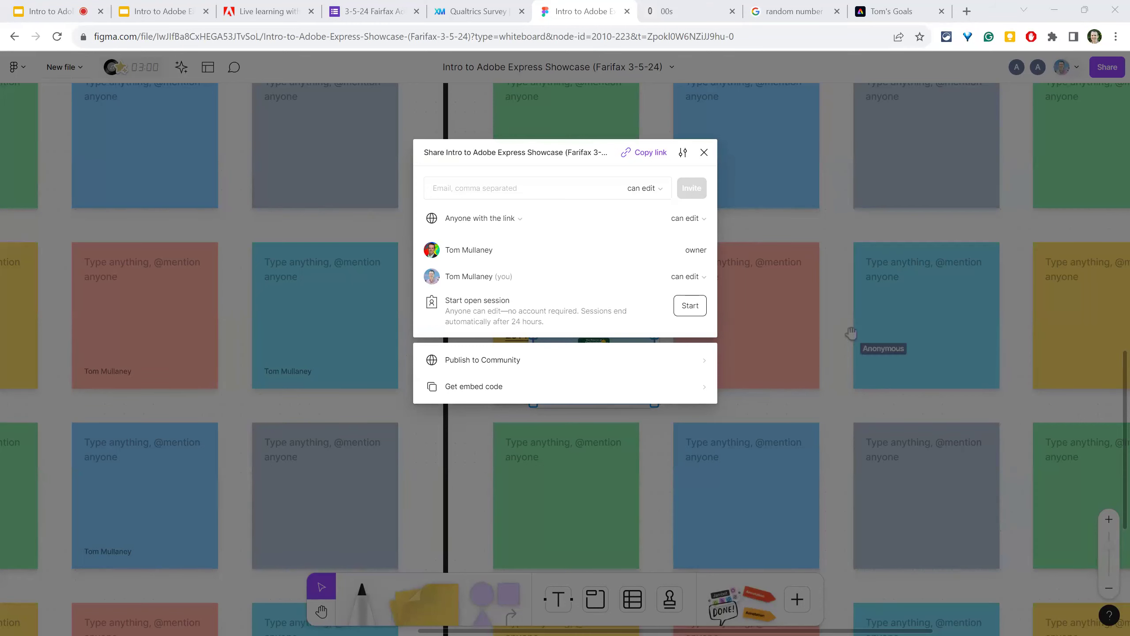
click(704, 153)
mouse_move(196, 5)
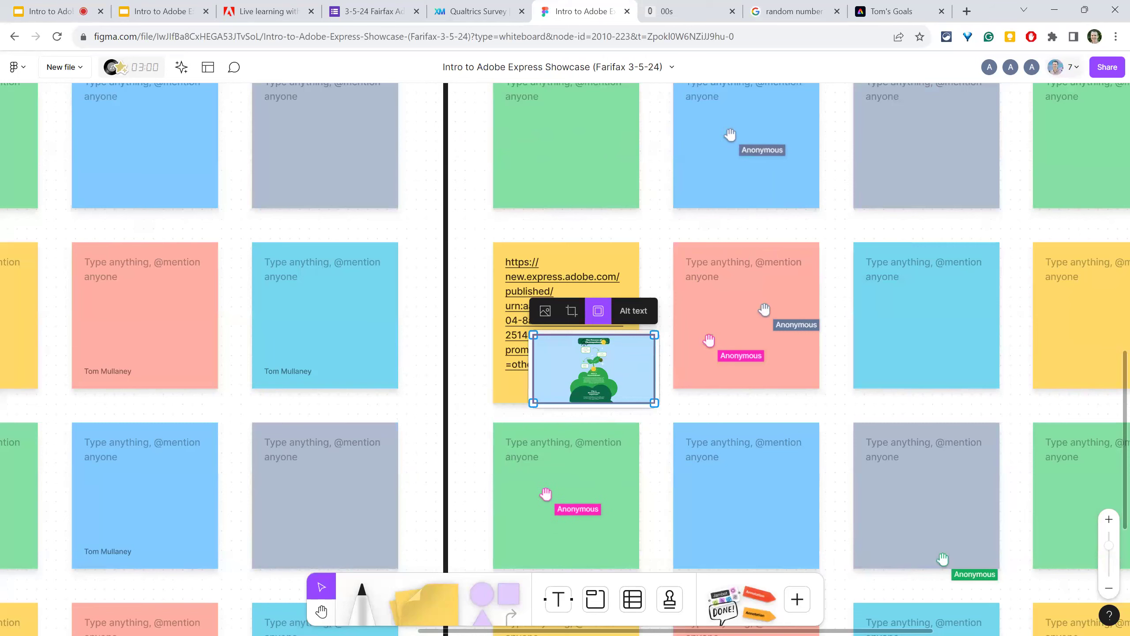
- Open the attendance form's 24 responses as a spreadsheet and scroll through the attendee list
click(400, 6)
click(568, 140)
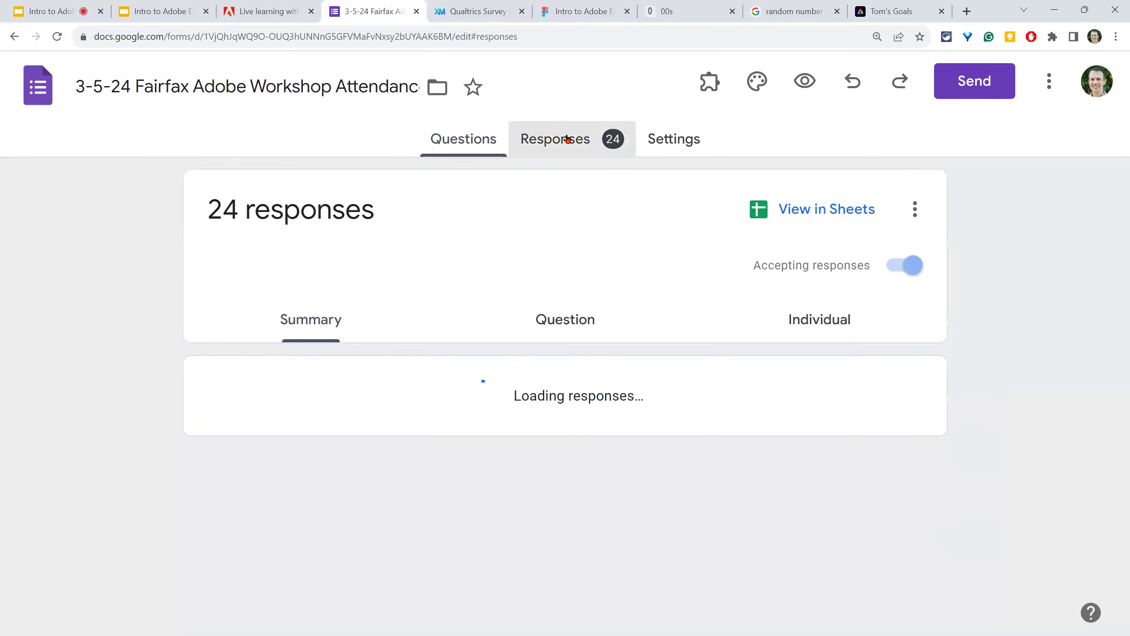
click(823, 213)
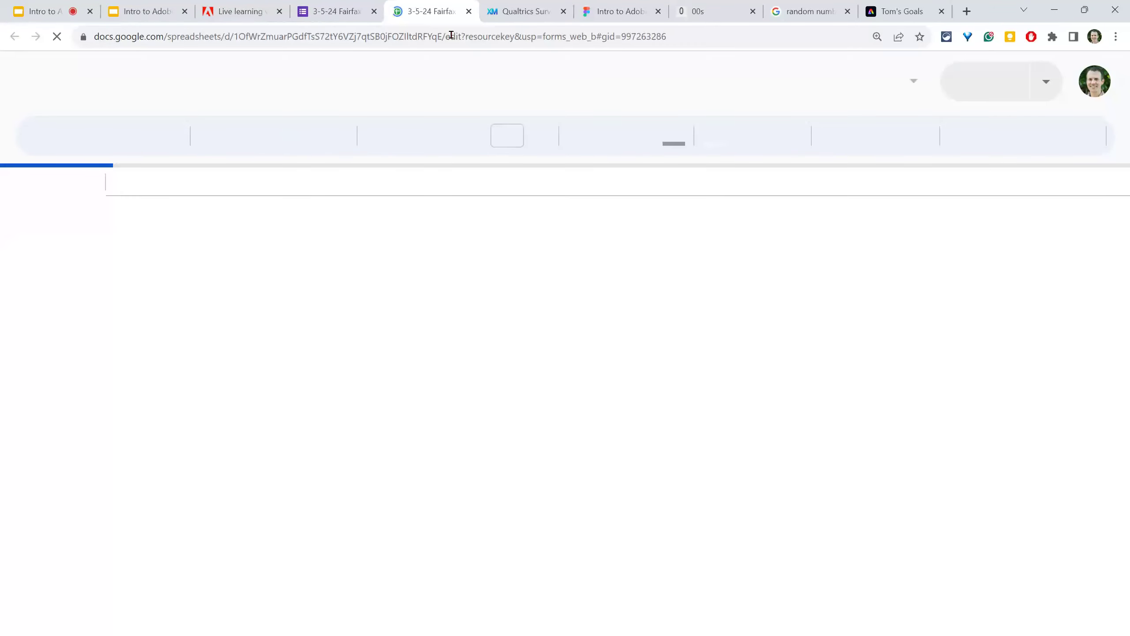
scroll(393, 402, down, 1)
scroll(393, 402, down, 5)
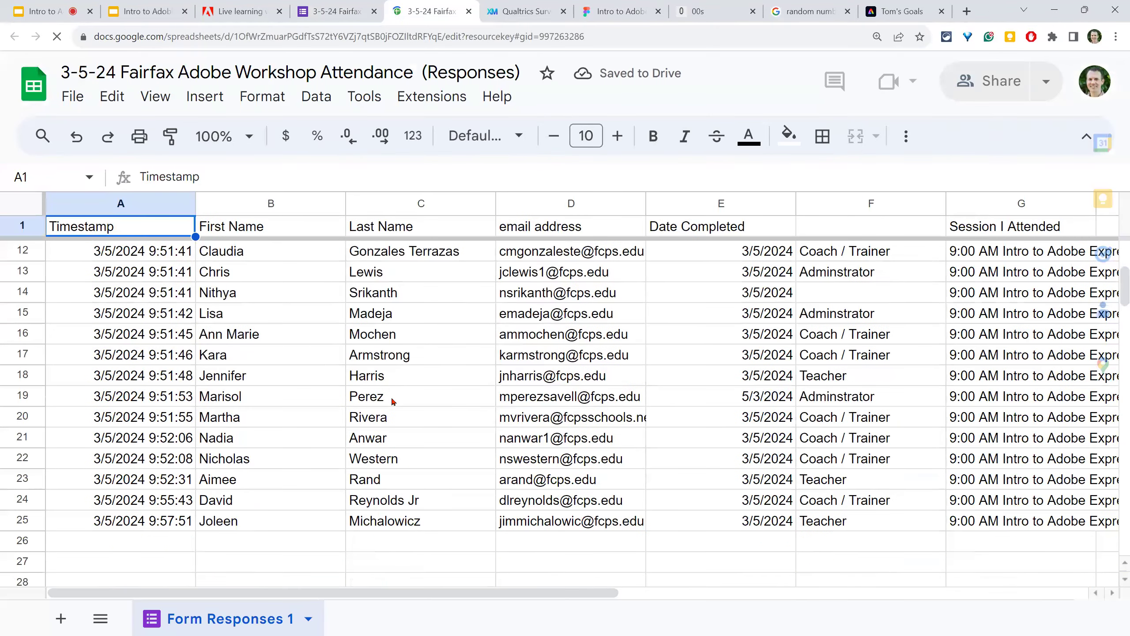
scroll(393, 401, up, 6)
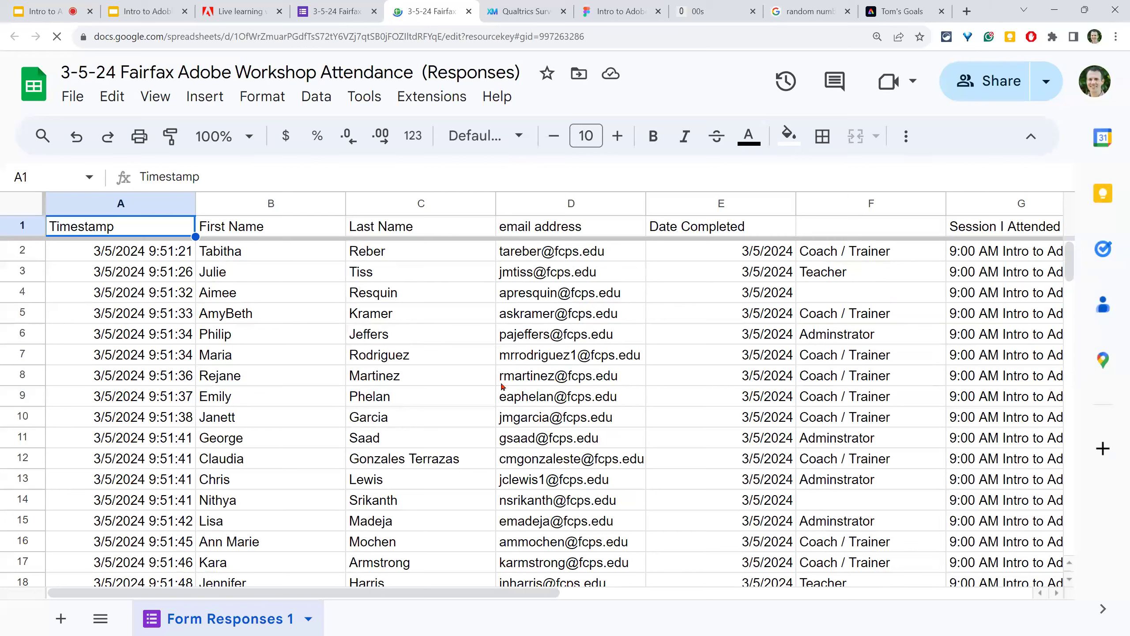
- Set the random number generator to Min 2, Max 25 and draw a number, getting 19
click(798, 10)
click(522, 217)
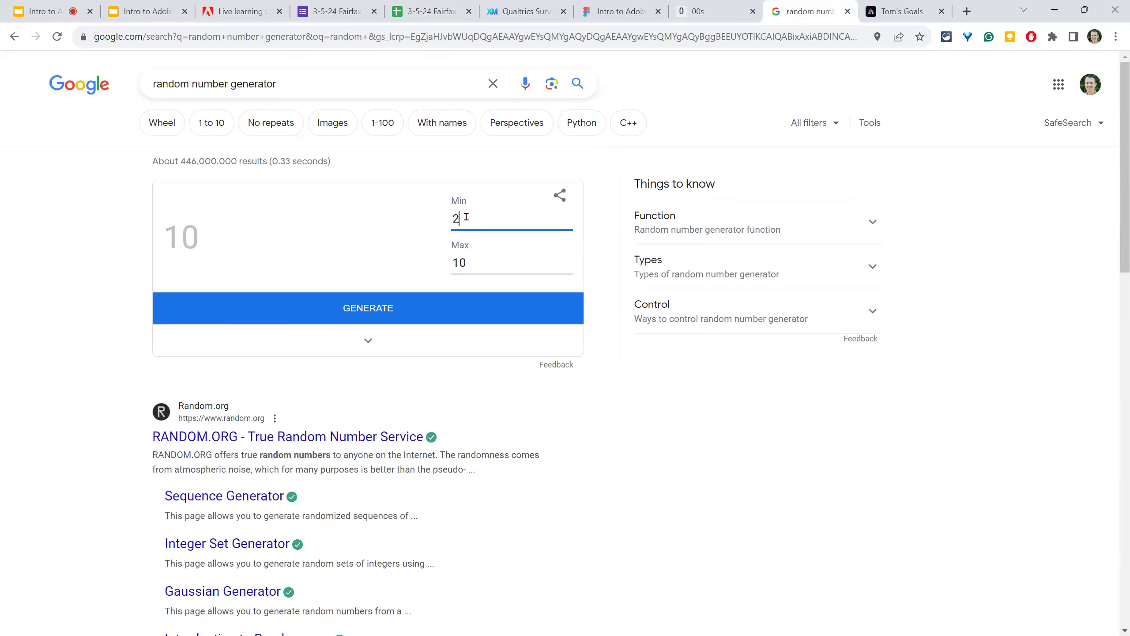
drag(477, 261, 453, 259)
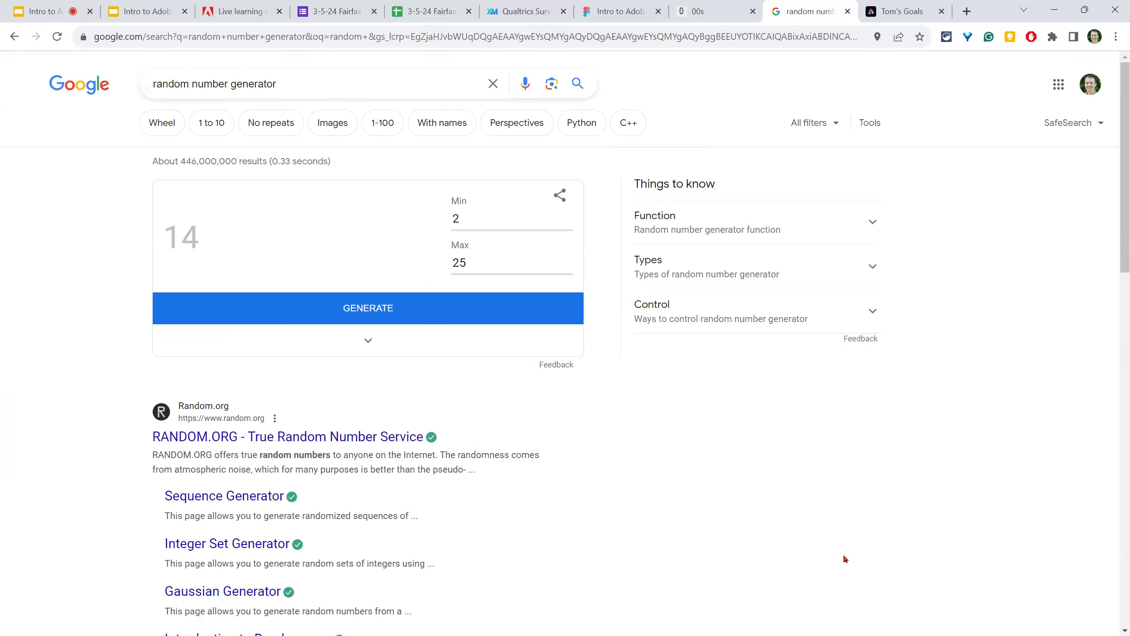
click(405, 20)
- Find the row 19 attendee in the responses sheet and select their email address
scroll(49, 525, down, 2)
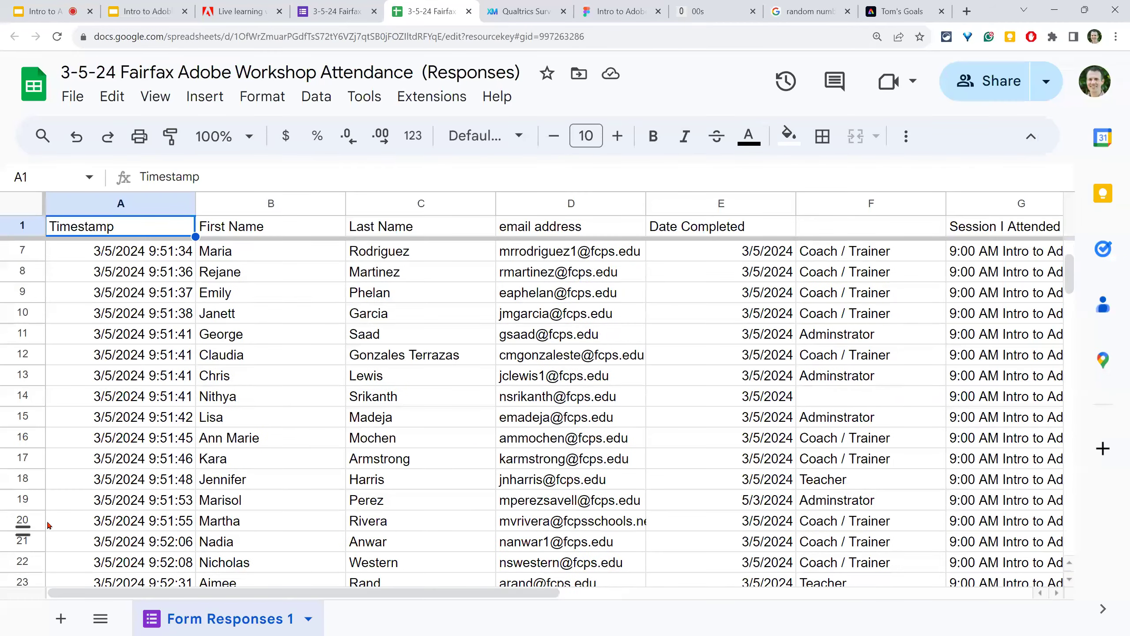
click(101, 506)
key(Right)
key(Right)
key(Right)
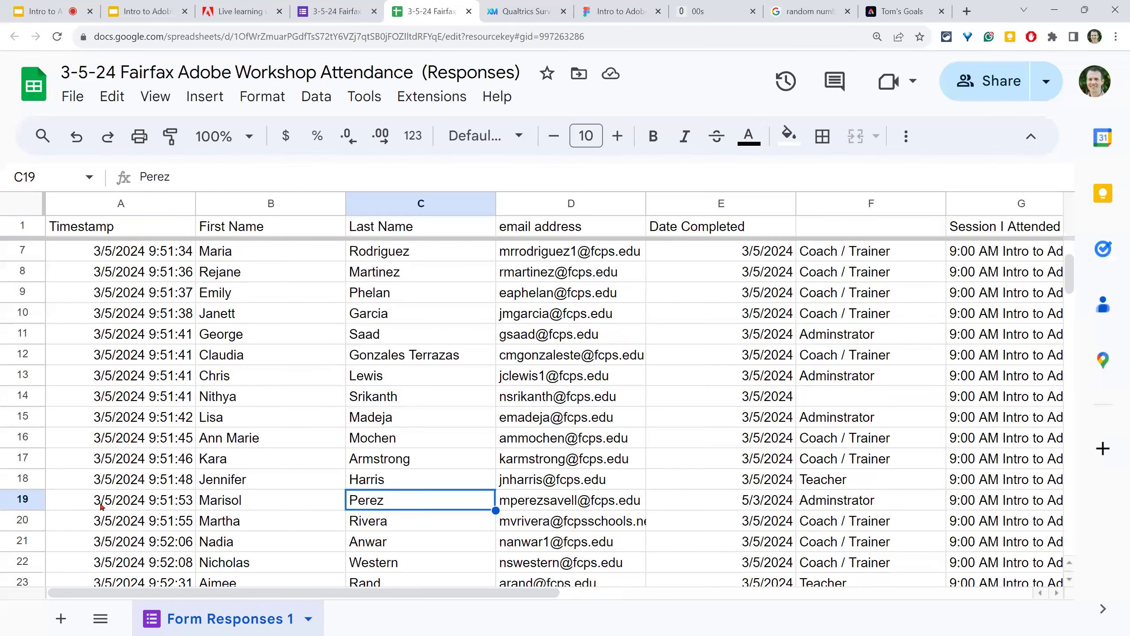
double_click(557, 502)
triple_click(557, 499)
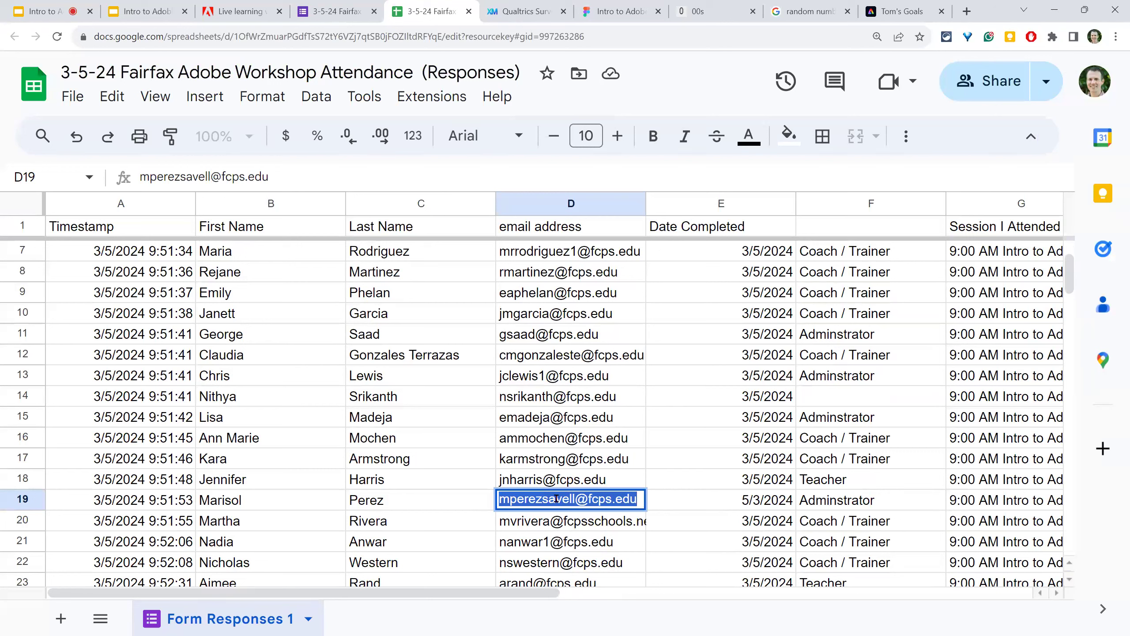
click(167, 505)
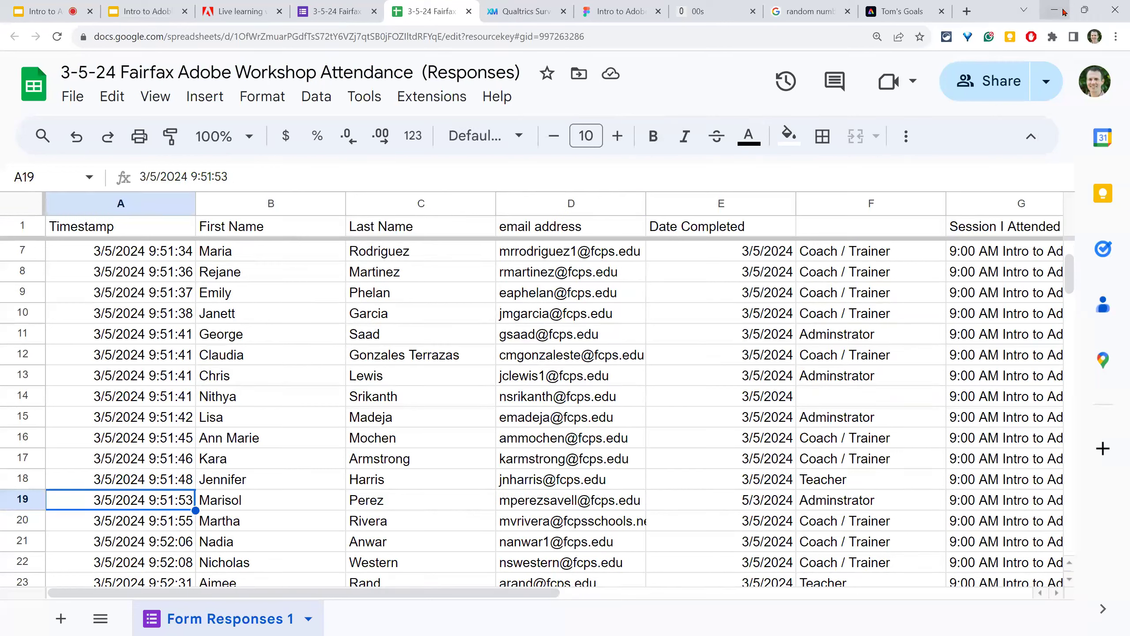
click(55, 5)
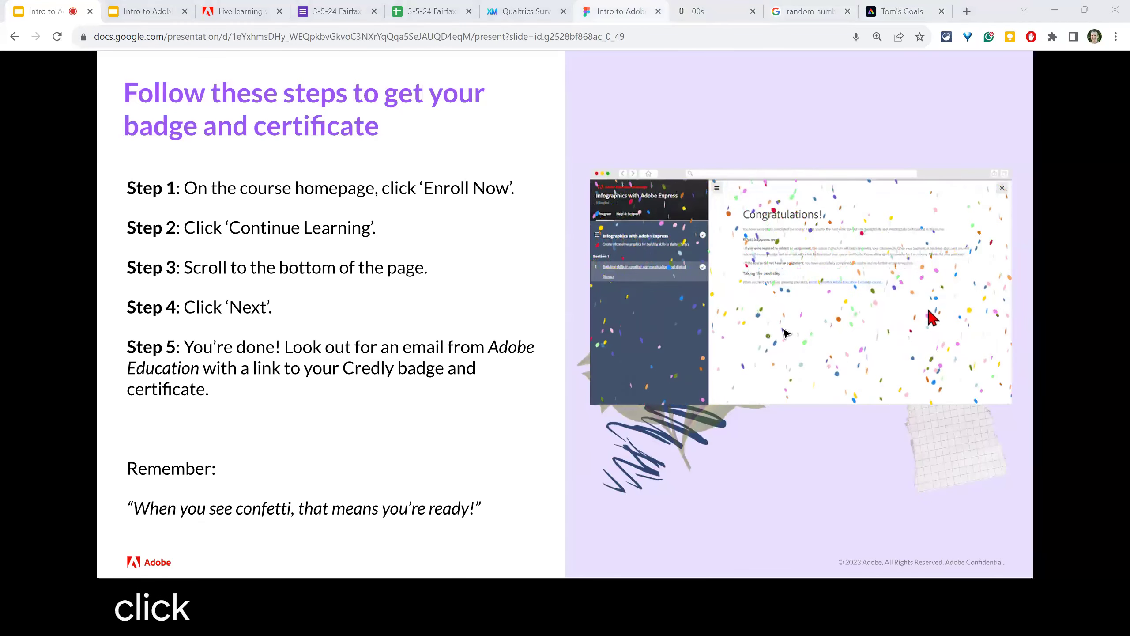
key(ctrl+7)
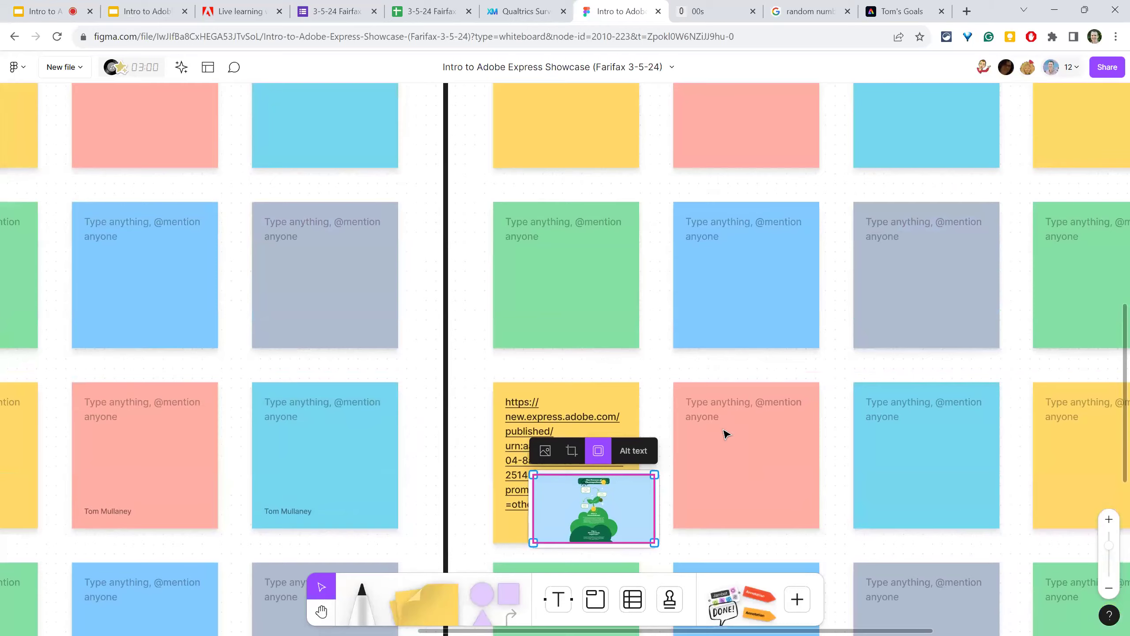
scroll(726, 434, down, 5)
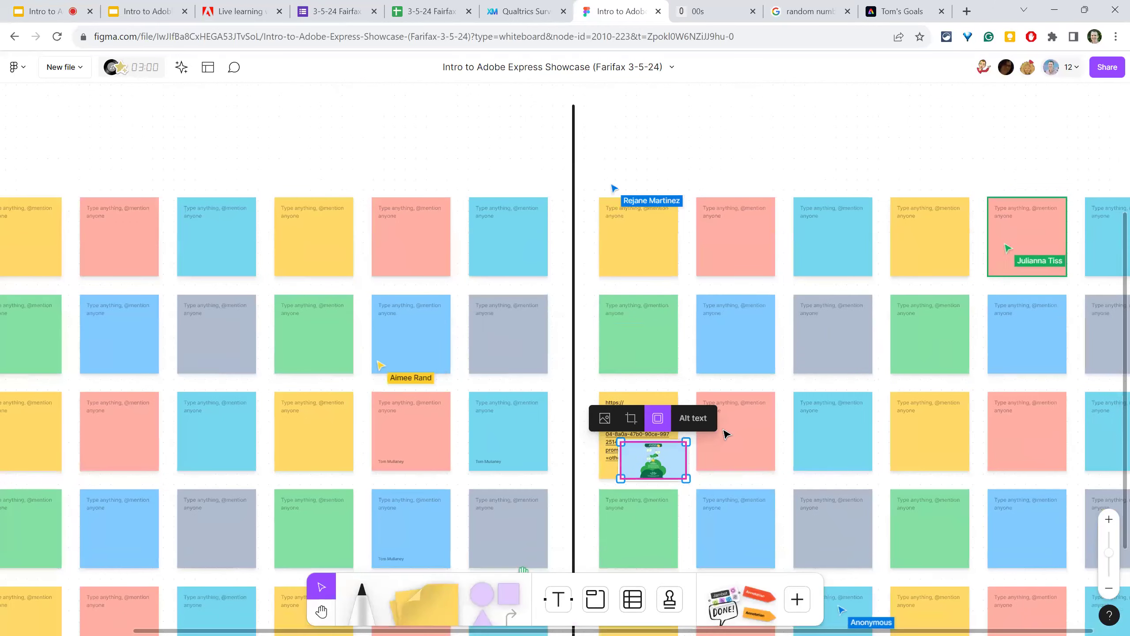
scroll(725, 434, down, 5)
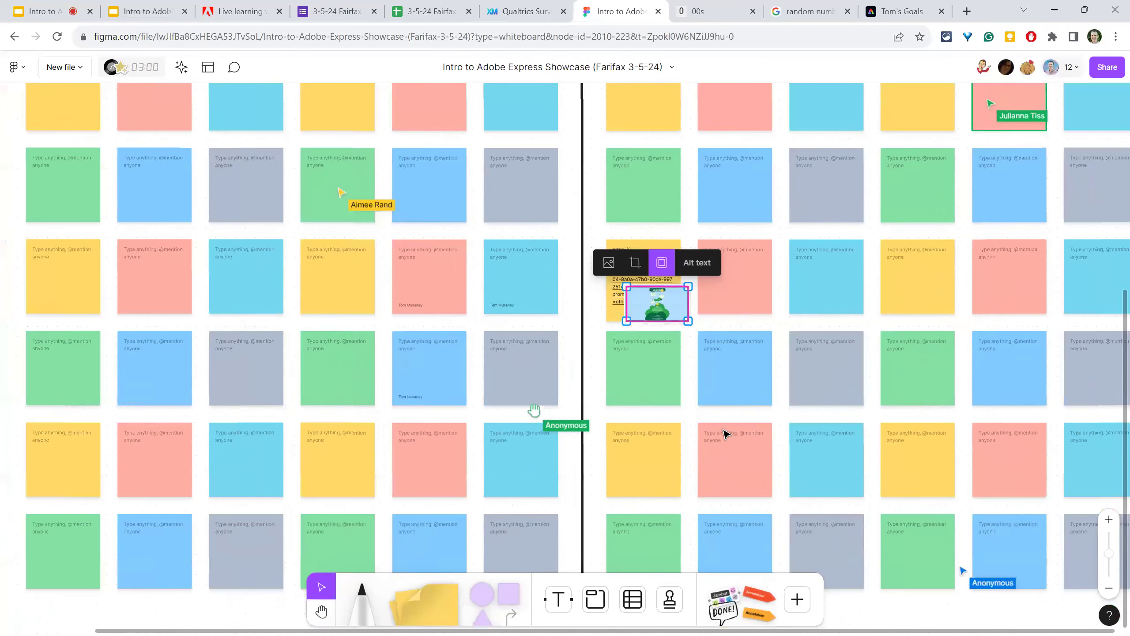
scroll(725, 434, down, 3)
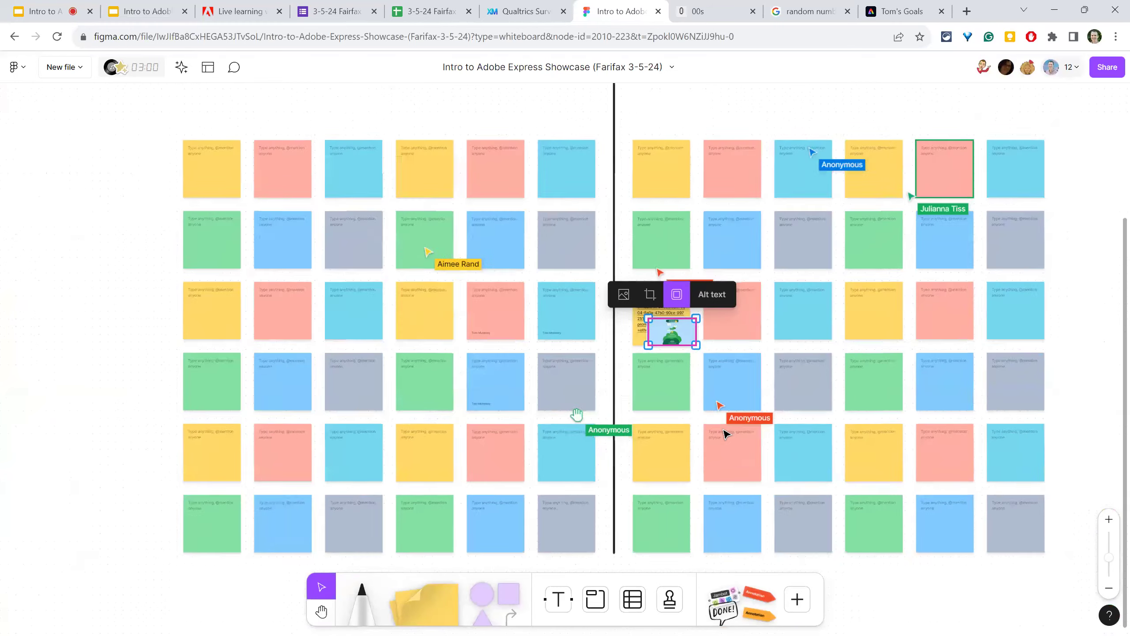
scroll(726, 434, up, 3)
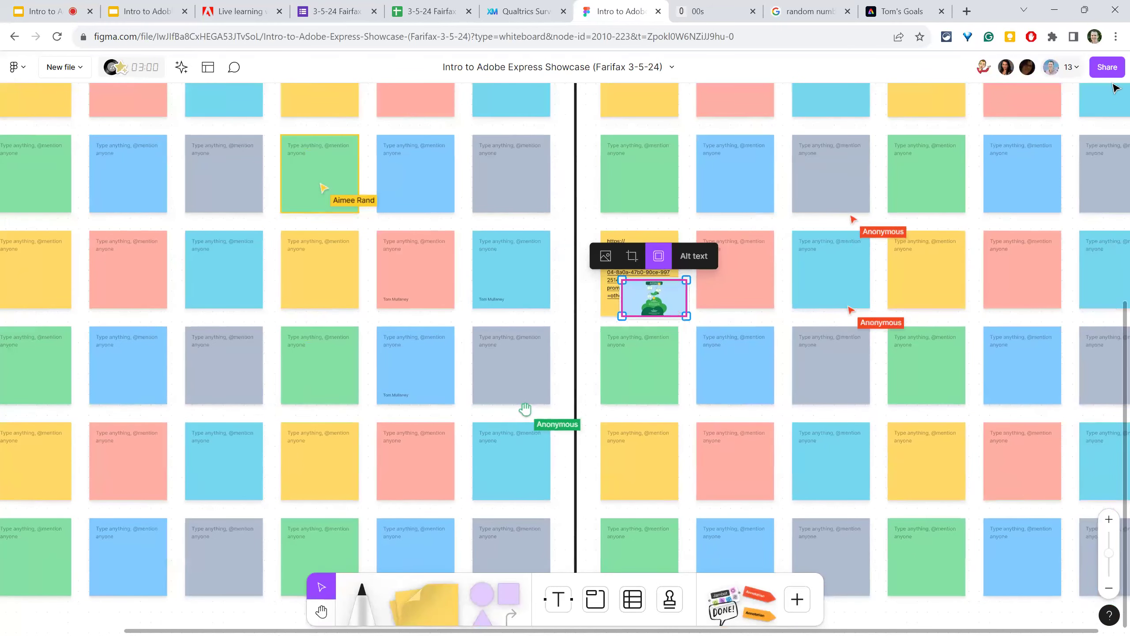
click(1108, 68)
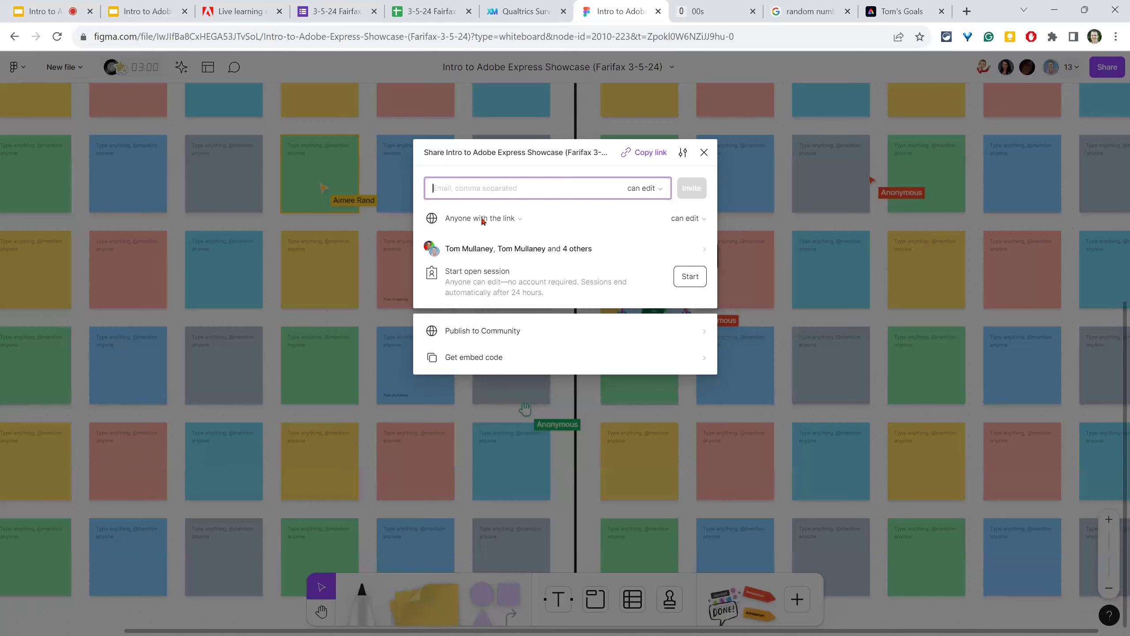
click(757, 359)
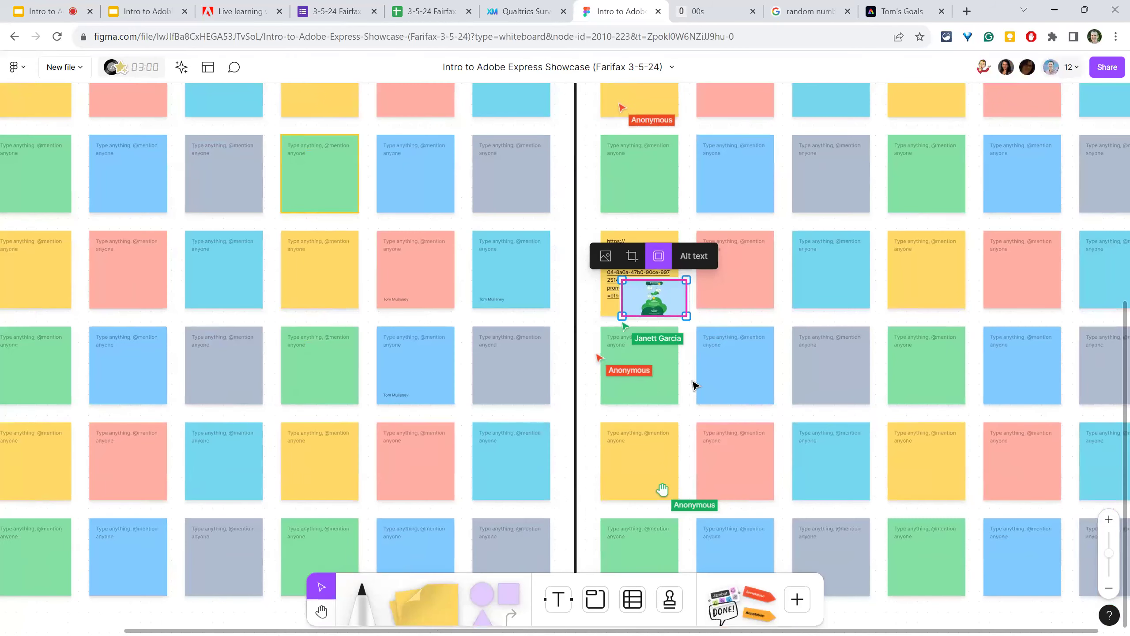
scroll(505, 404, up, 4)
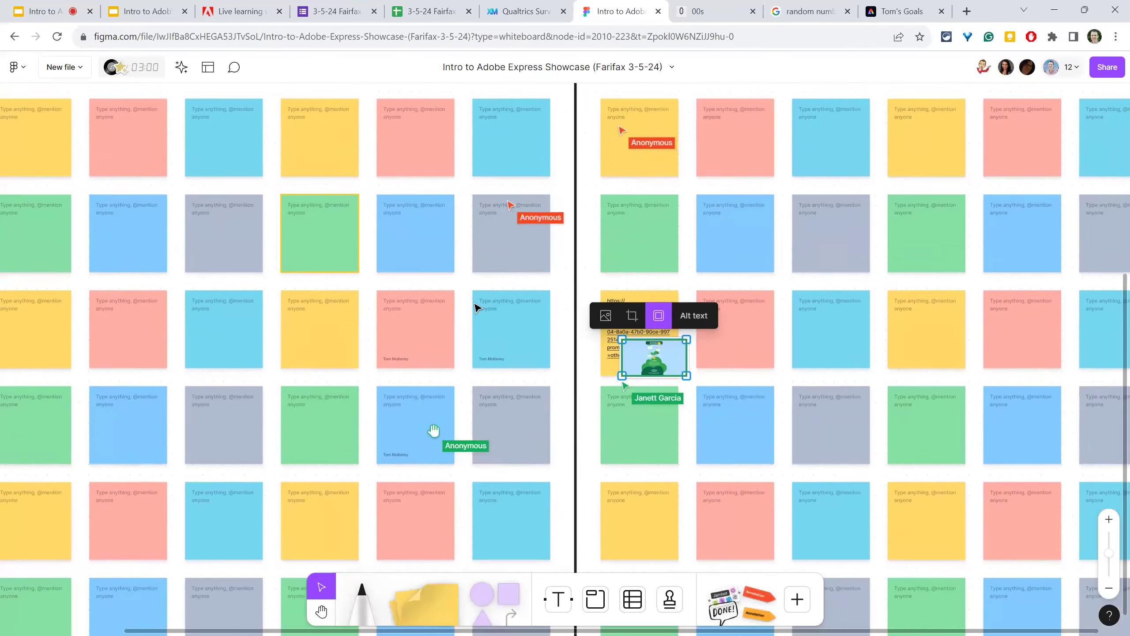
click(397, 332)
click(403, 327)
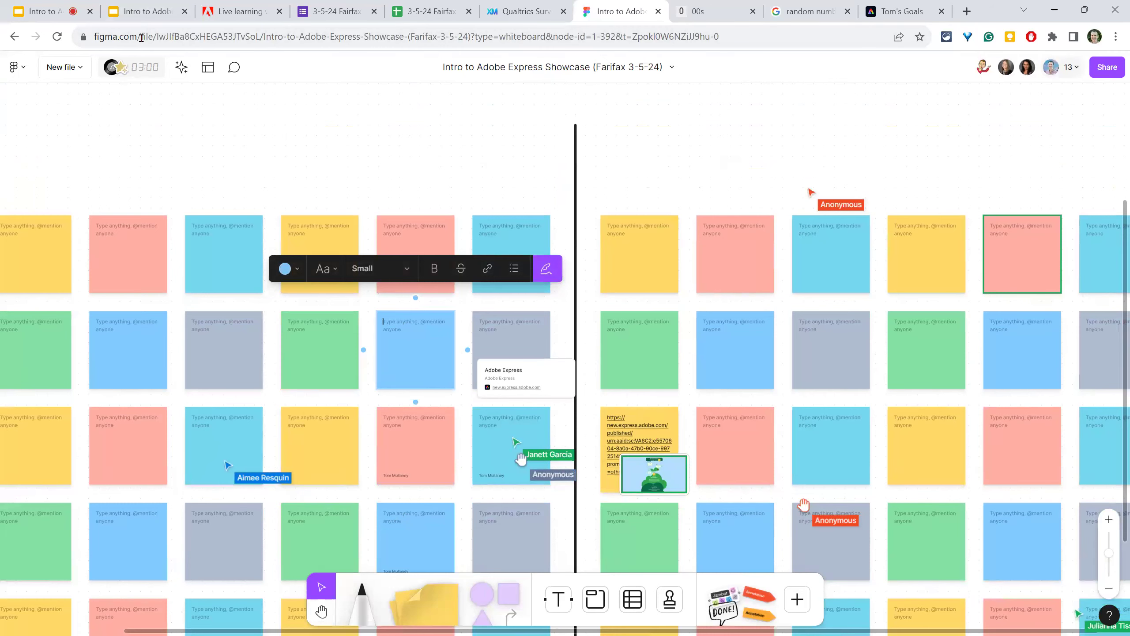
click(47, 11)
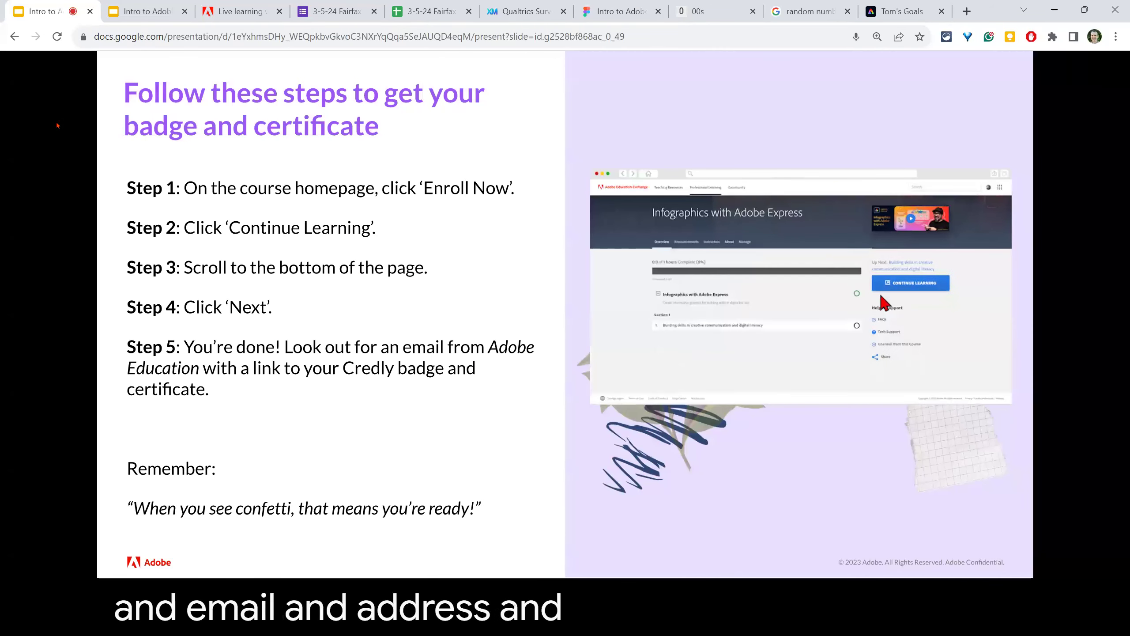